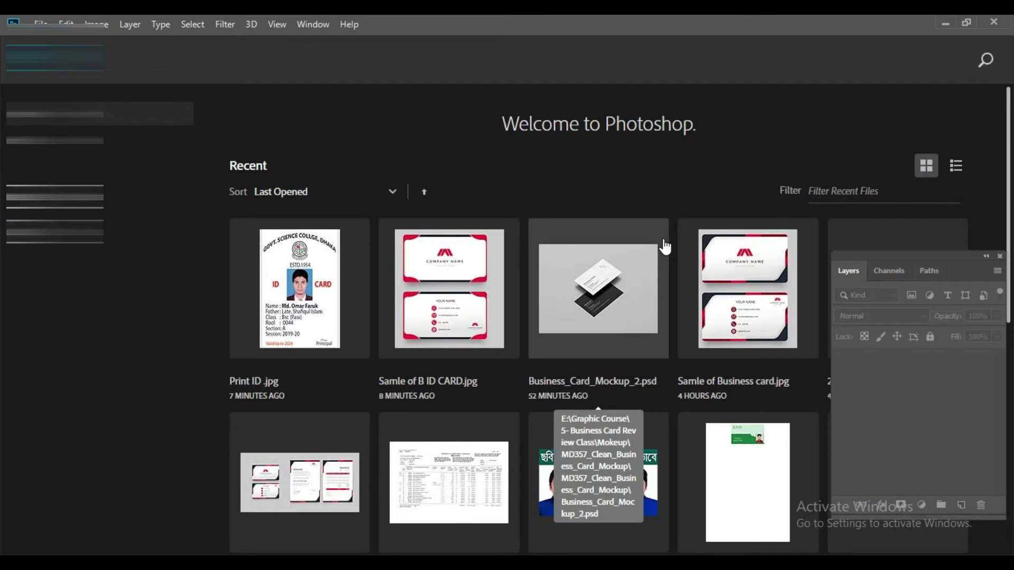
Start a new document measured in inches, 2.25 wide by 3.25 high.
key(ctrl+n)
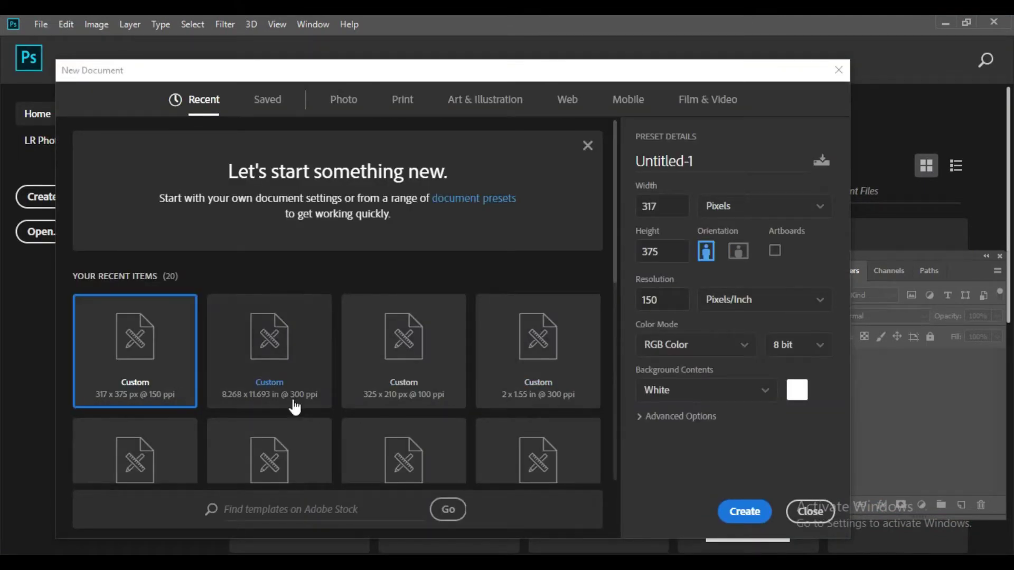
click(736, 217)
click(728, 256)
click(681, 206)
drag(681, 206, 635, 207)
text(3.25)
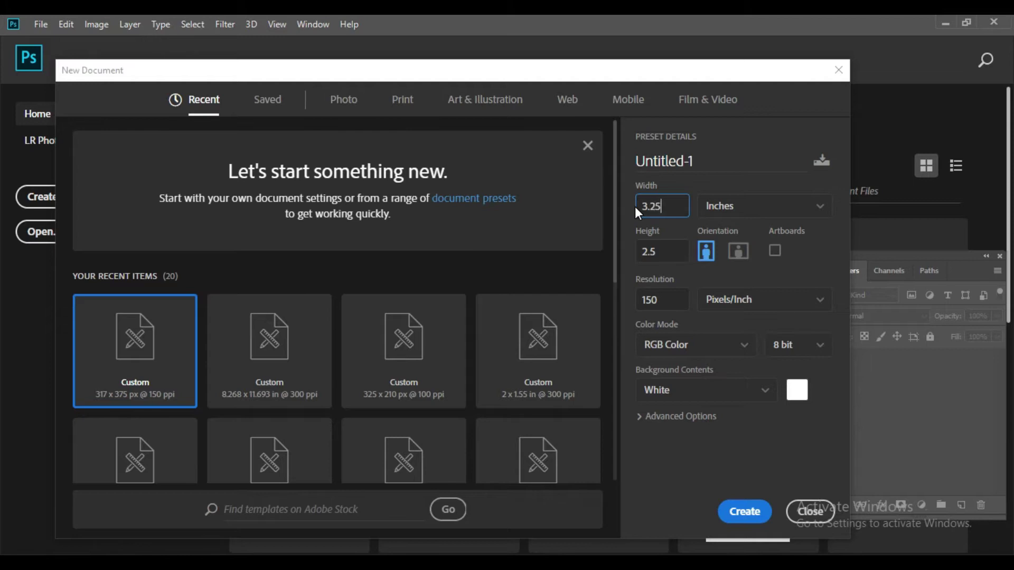
key(Tab)
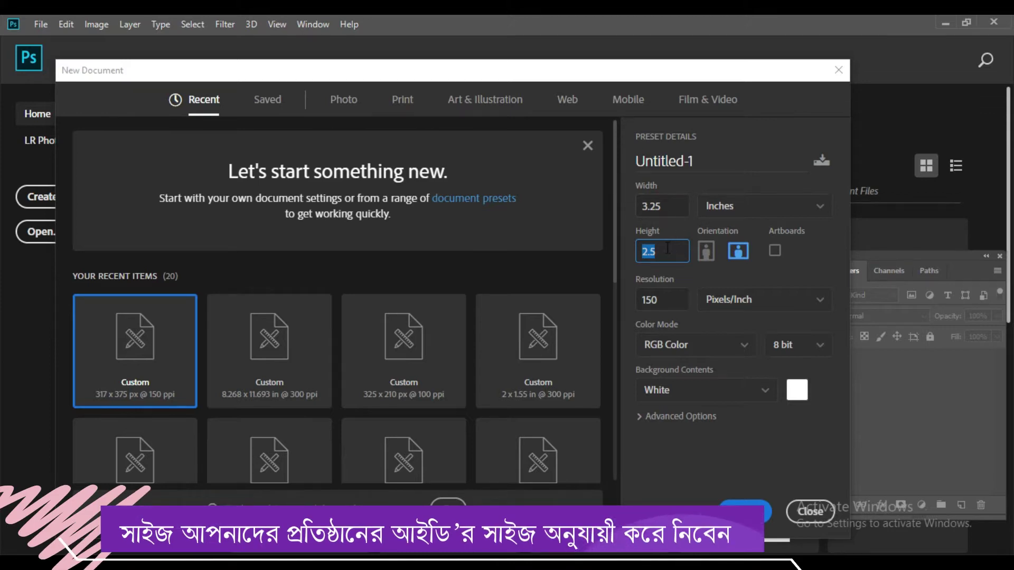
click(672, 204)
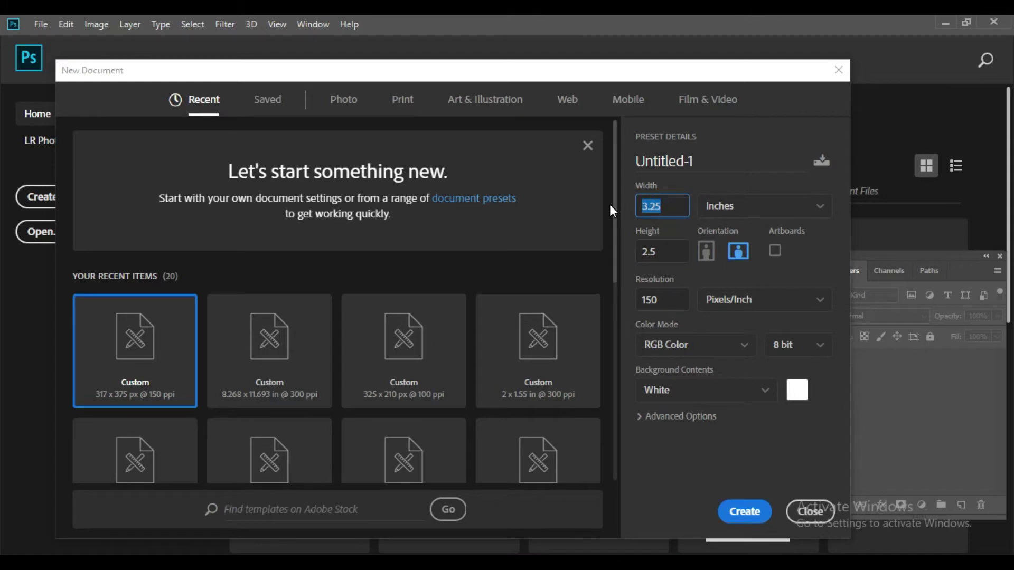
text(2.2)
key(BackSpace)
key(BackSpace)
text(.25)
key(Tab)
text(3.25)
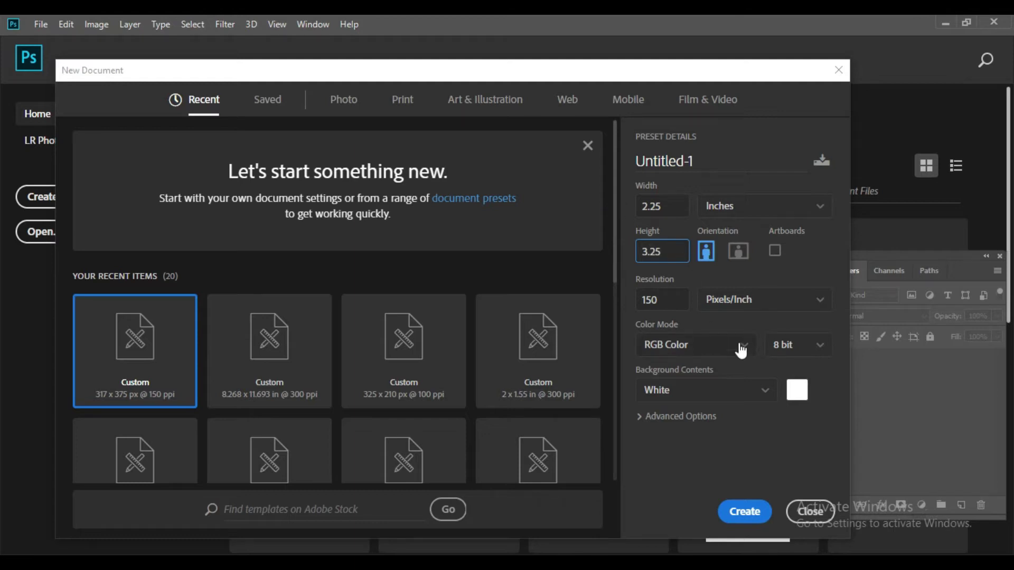
Set the resolution to 300 ppi and CMYK Color mode, then create the document.
double_click(670, 302)
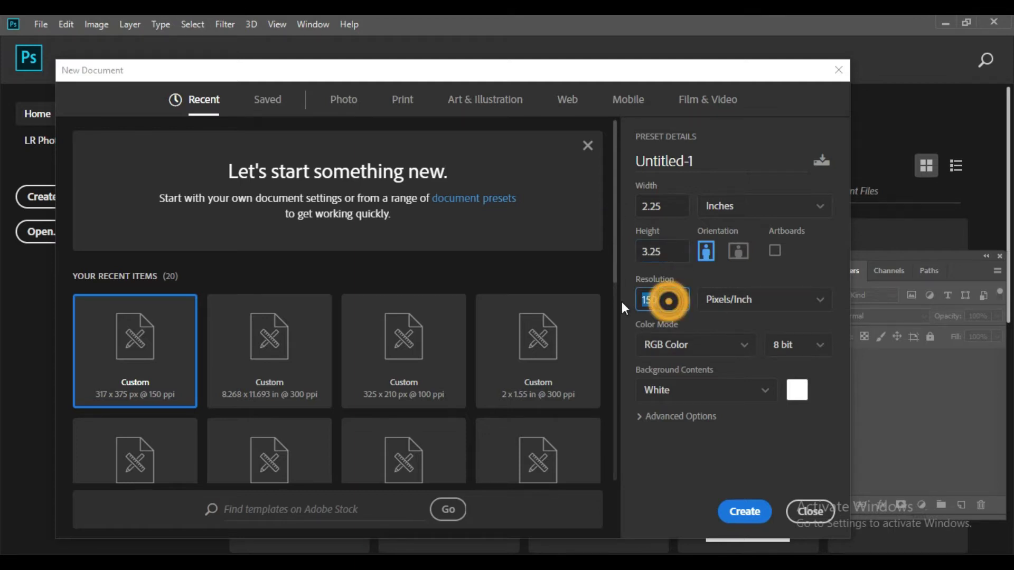
text(300)
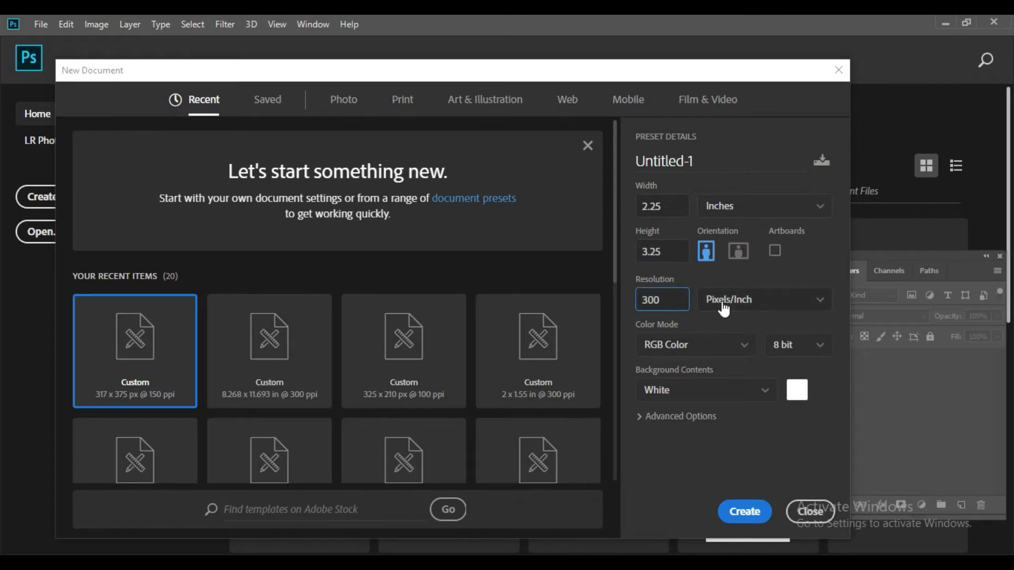
click(677, 353)
click(678, 449)
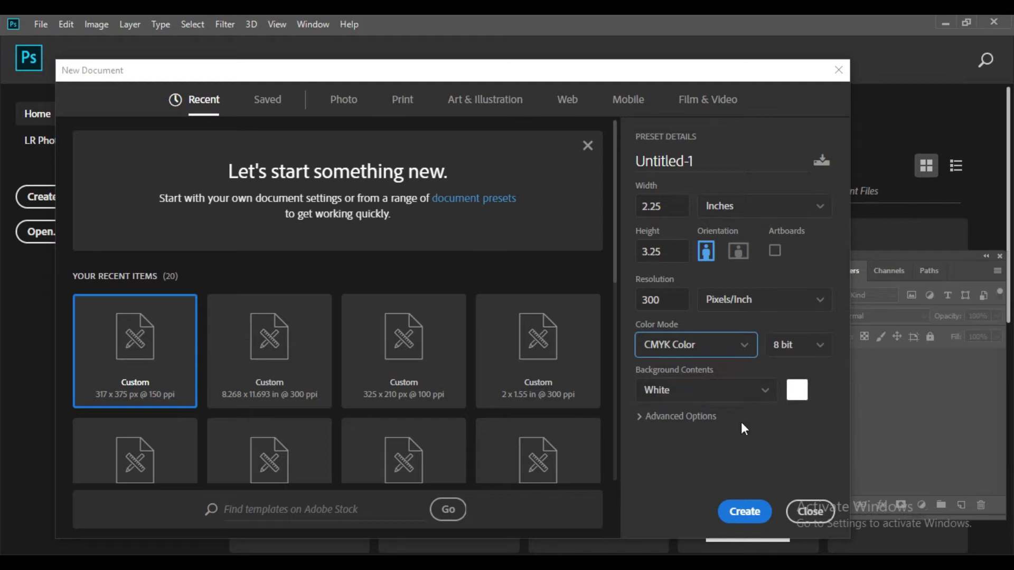
click(749, 520)
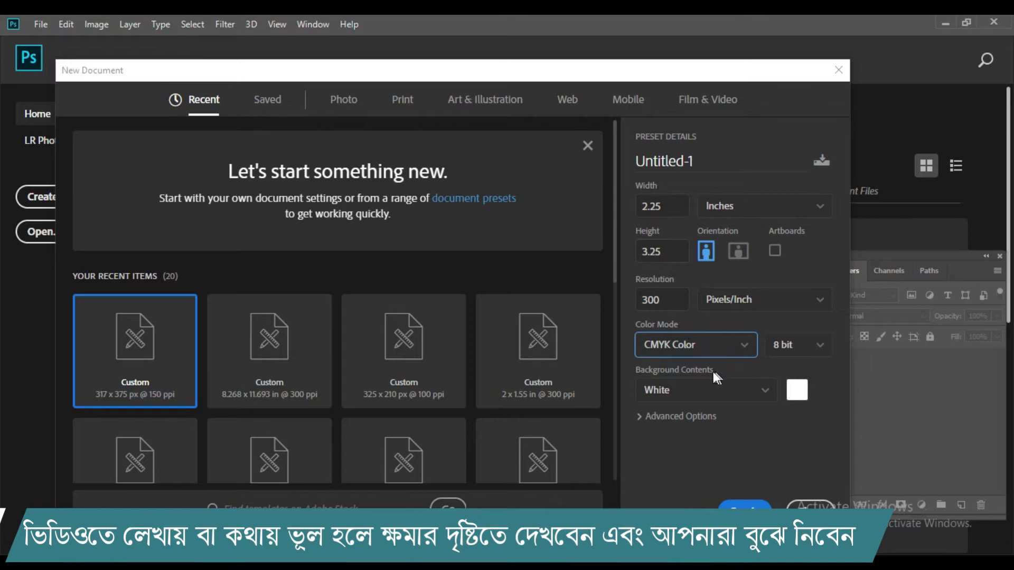
click(745, 507)
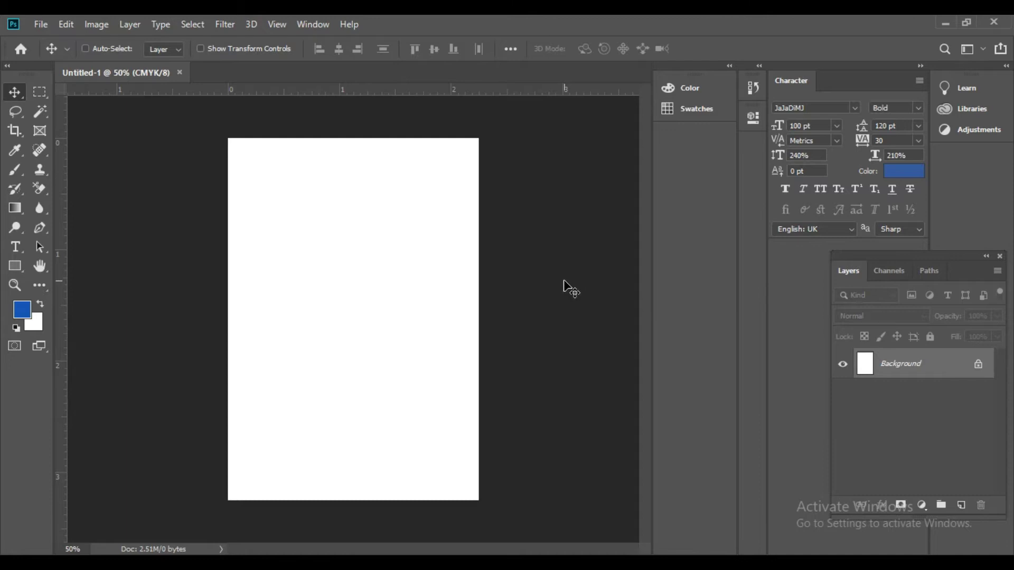
Draw a temporary full-page rectangle and add centre vertical and middle horizontal guides.
key(u)
drag(228, 138, 479, 499)
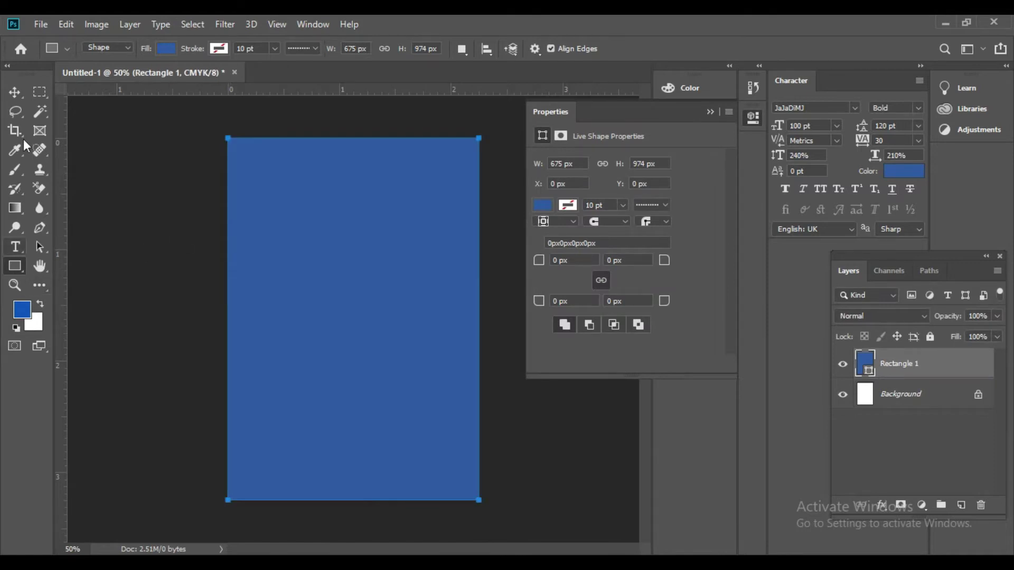
key(ctrl+t)
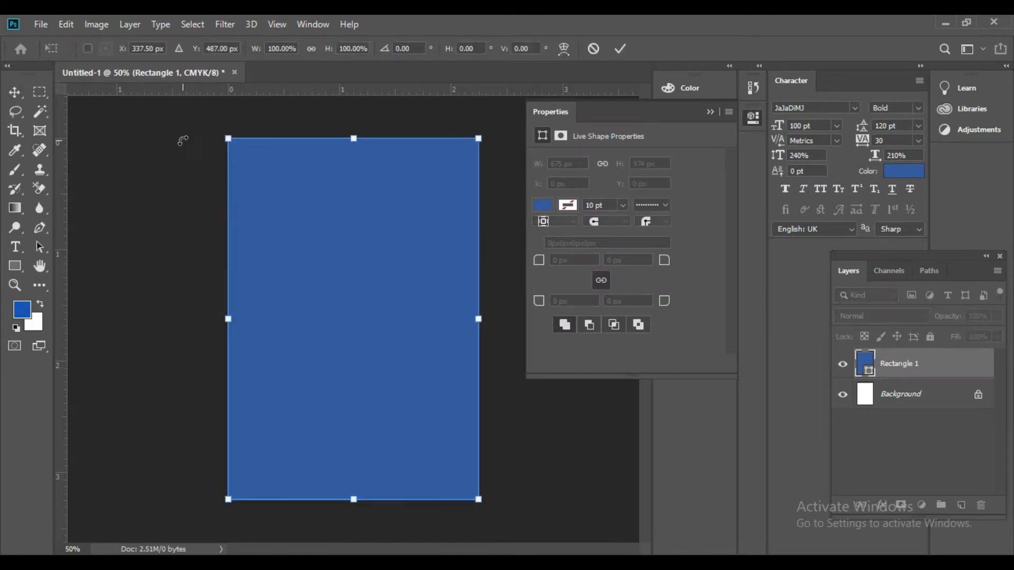
click(64, 348)
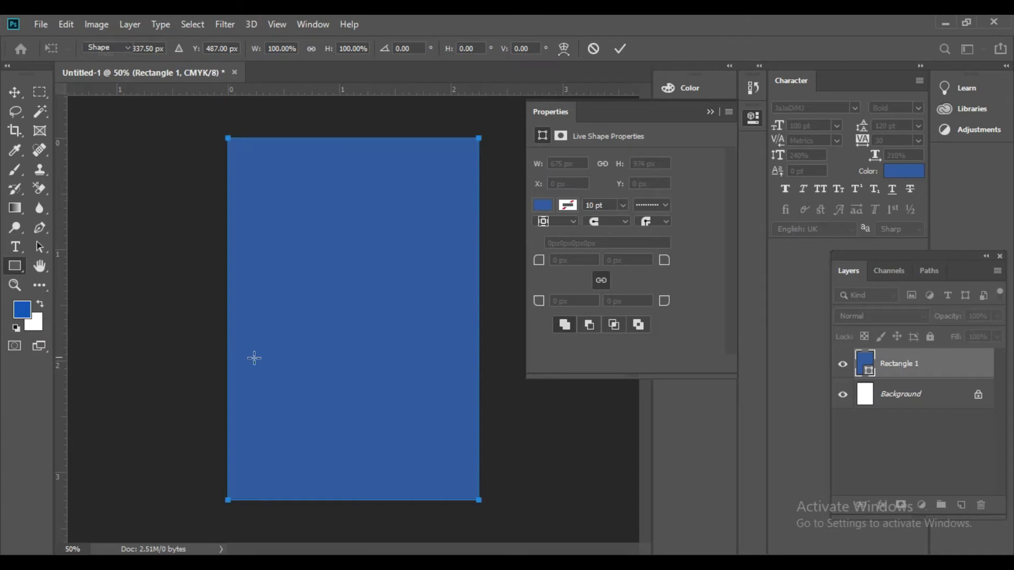
key(v)
drag(66, 219, 361, 263)
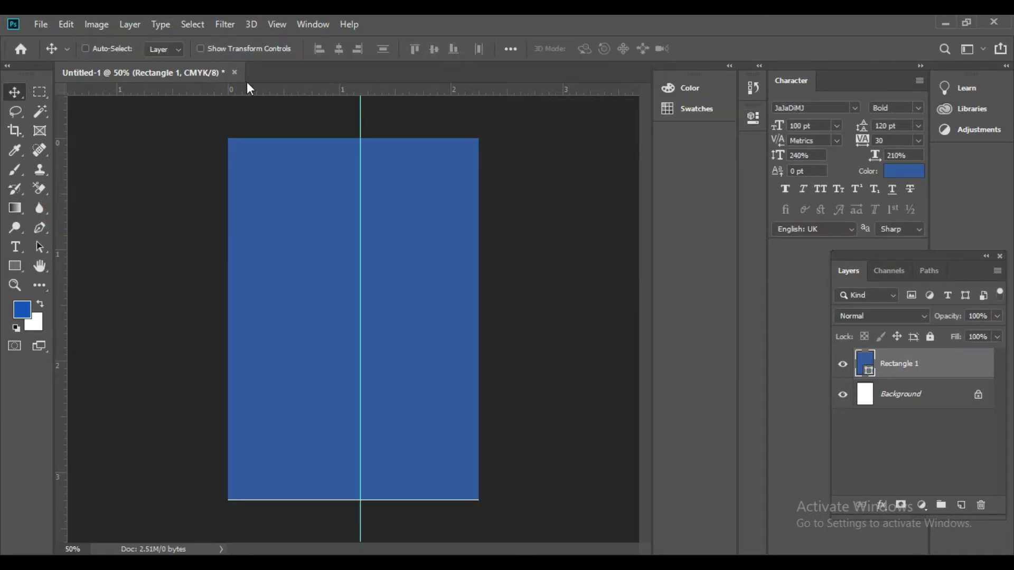
drag(236, 91, 238, 319)
key(ctrl+t)
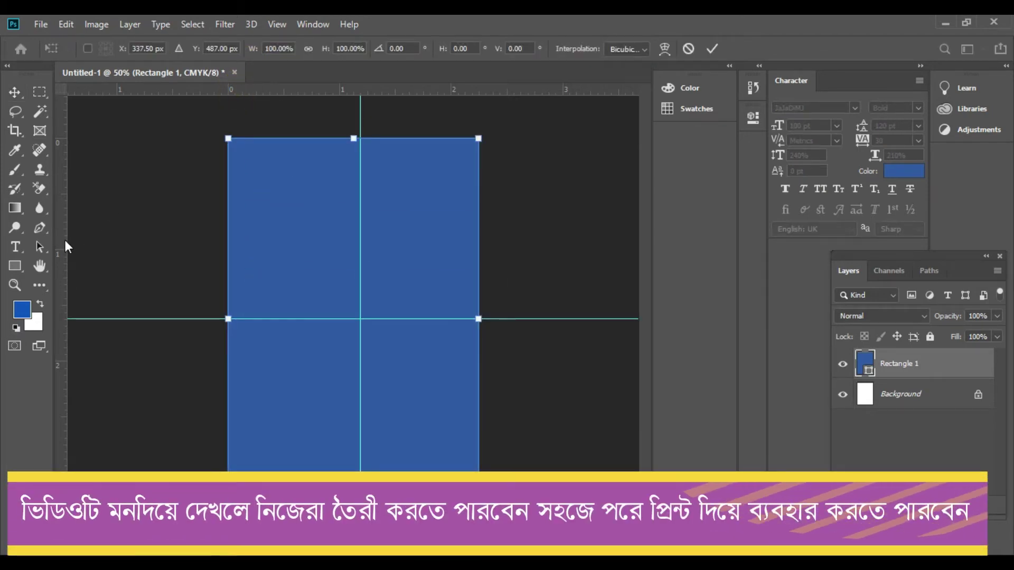
click(65, 239)
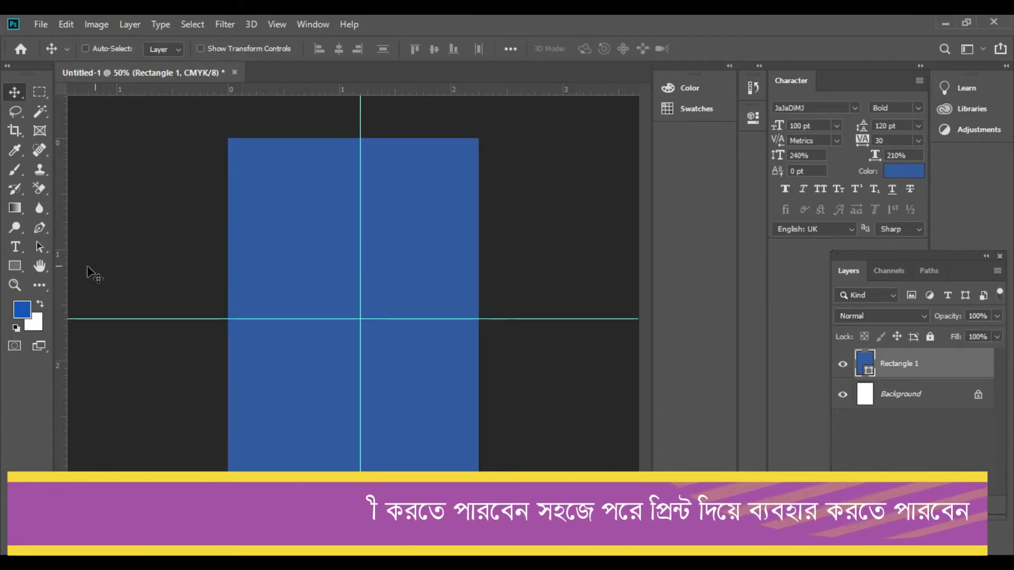
Add another vertical guide near the centre, checking the rectangle's centre position.
drag(59, 207, 354, 233)
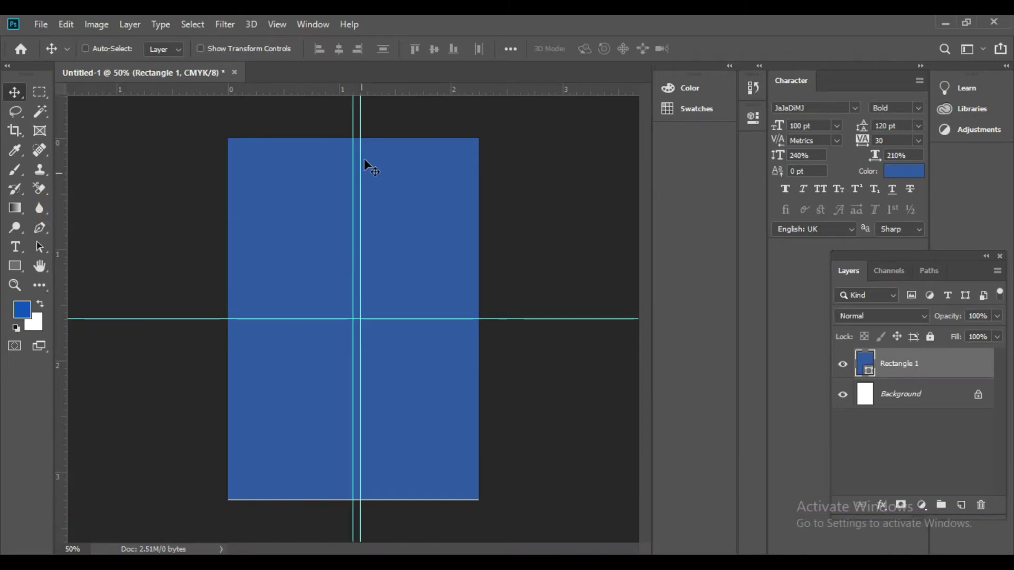
key(ctrl)
key(ctrl+t)
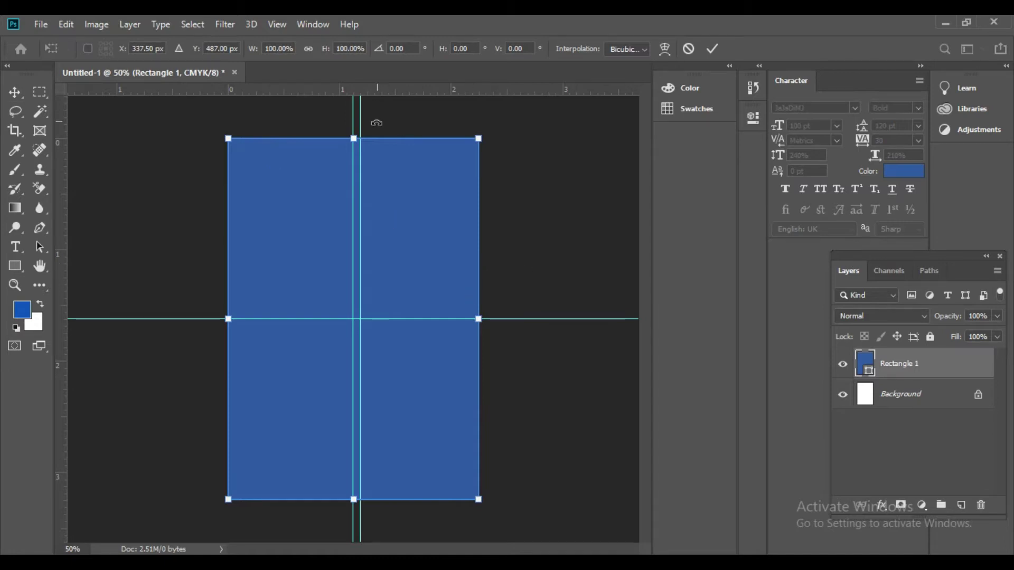
click(15, 92)
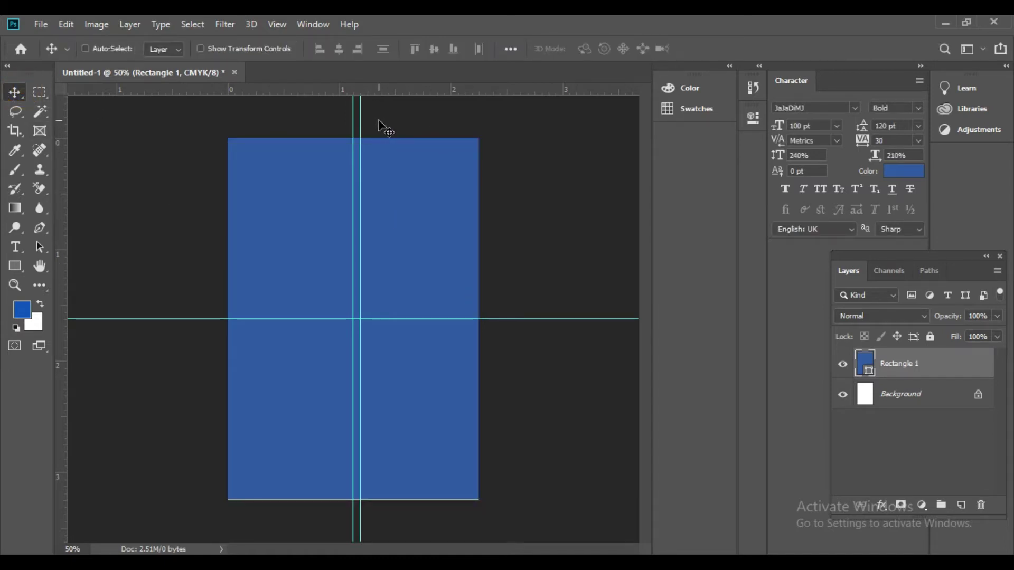
drag(378, 122, 359, 120)
key(ctrl+z)
Add top, left and right margin guides, then delete the rectangle and extra centre guide.
drag(89, 95, 123, 151)
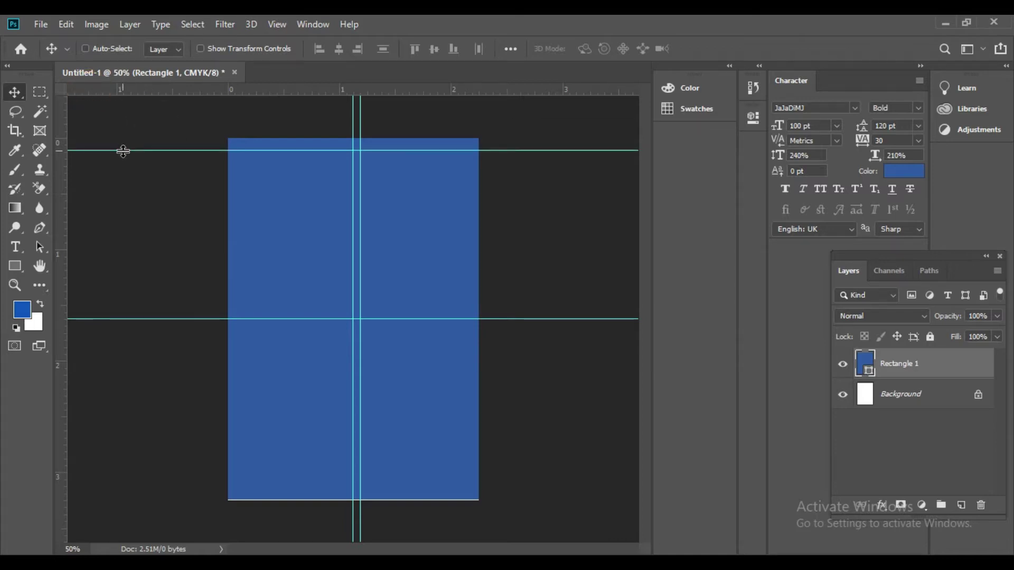
drag(62, 353, 244, 361)
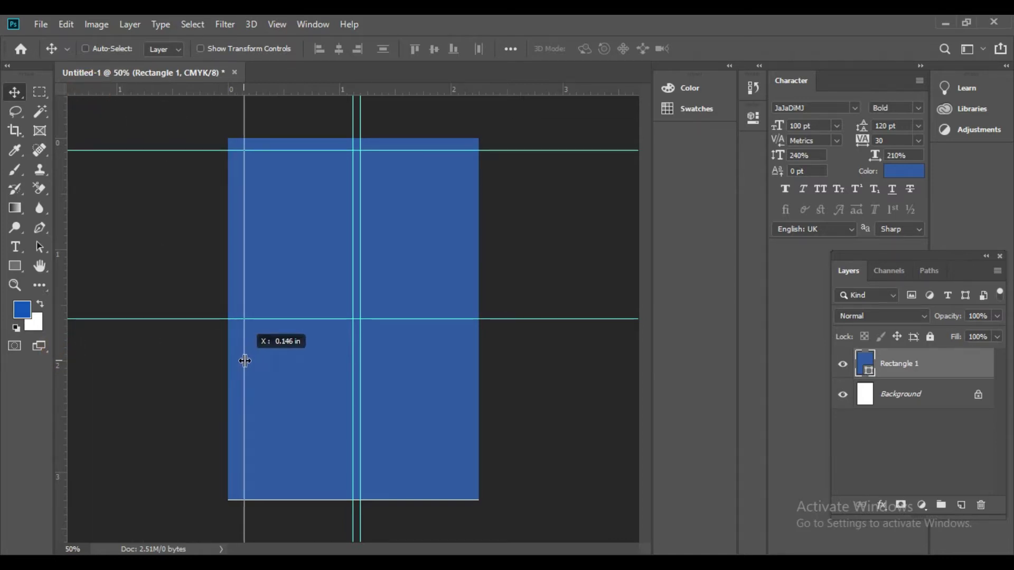
drag(60, 380, 464, 392)
key(Delete)
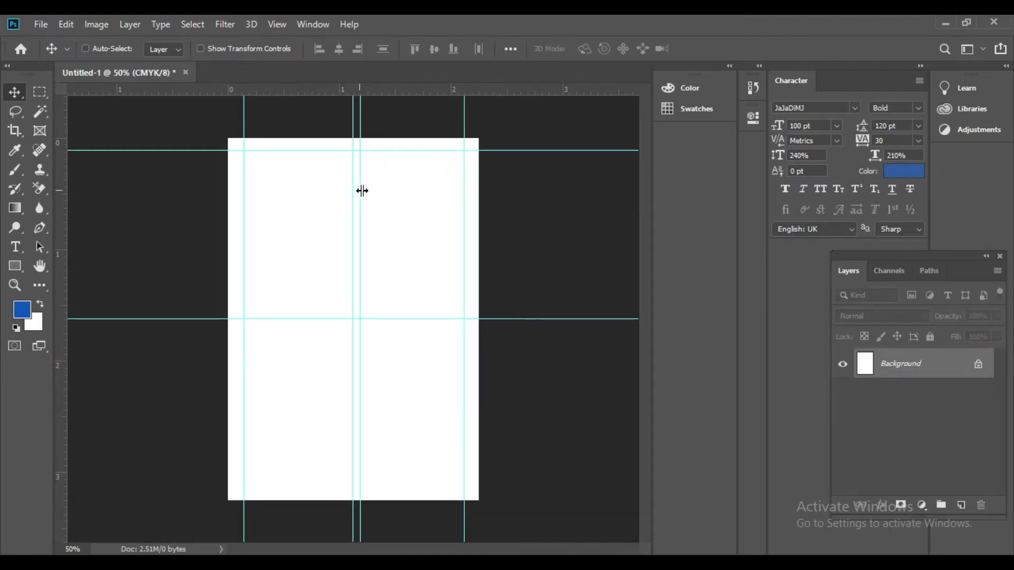
drag(359, 118, 58, 161)
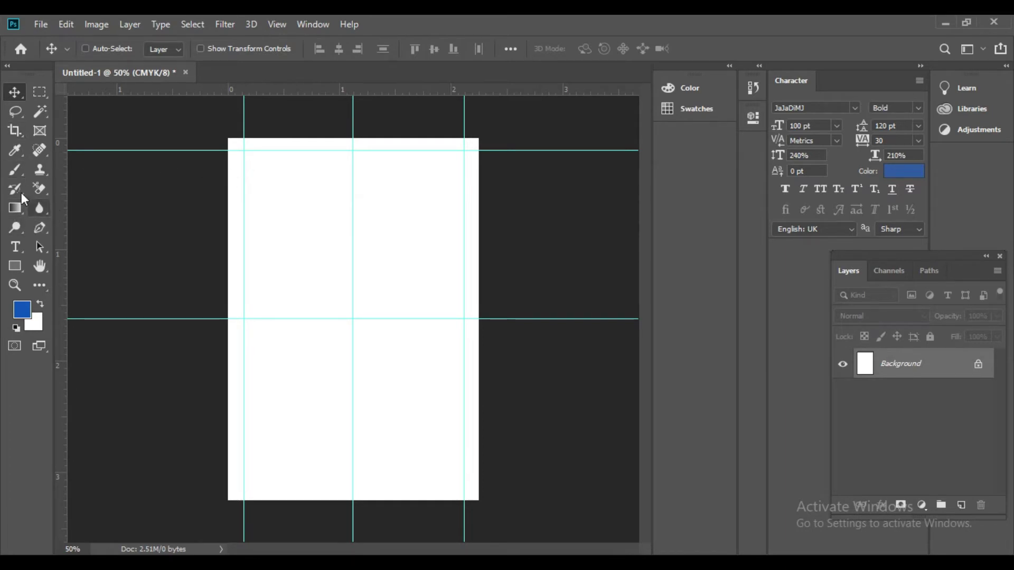
Draw a blue rectangle inside the margin guides and add a guide along its bottom.
click(18, 271)
click(84, 267)
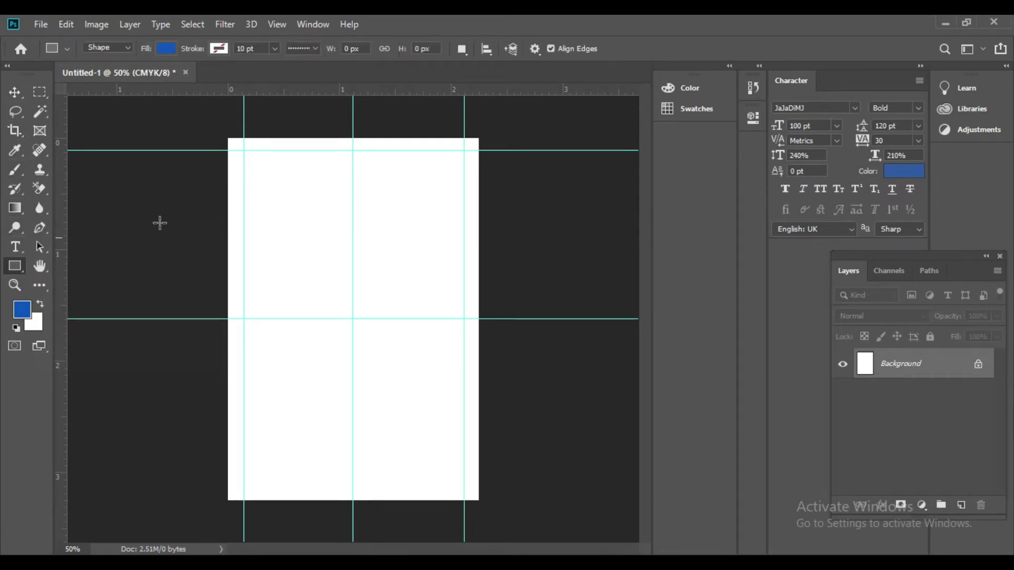
drag(244, 151, 465, 486)
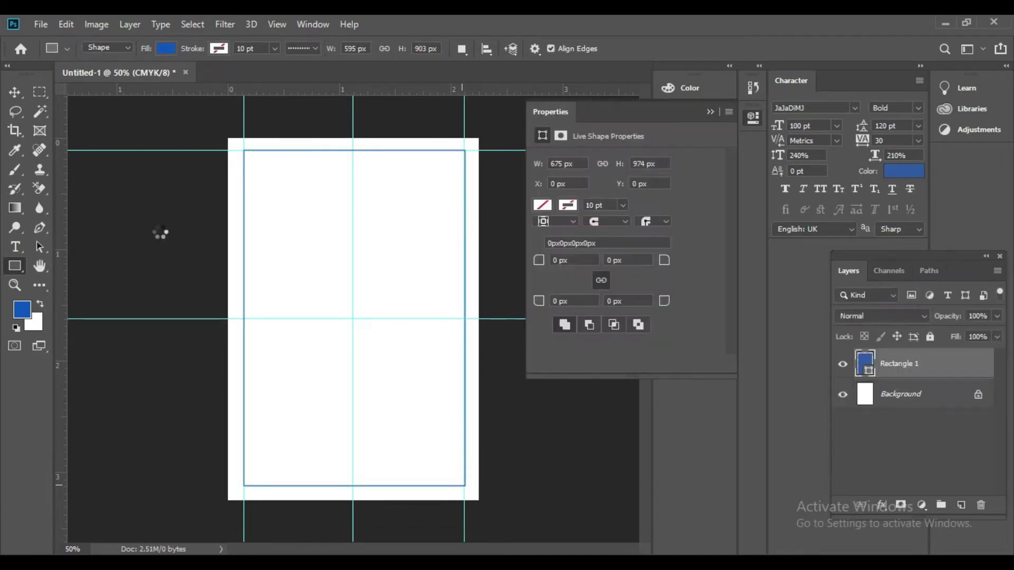
drag(157, 90, 237, 483)
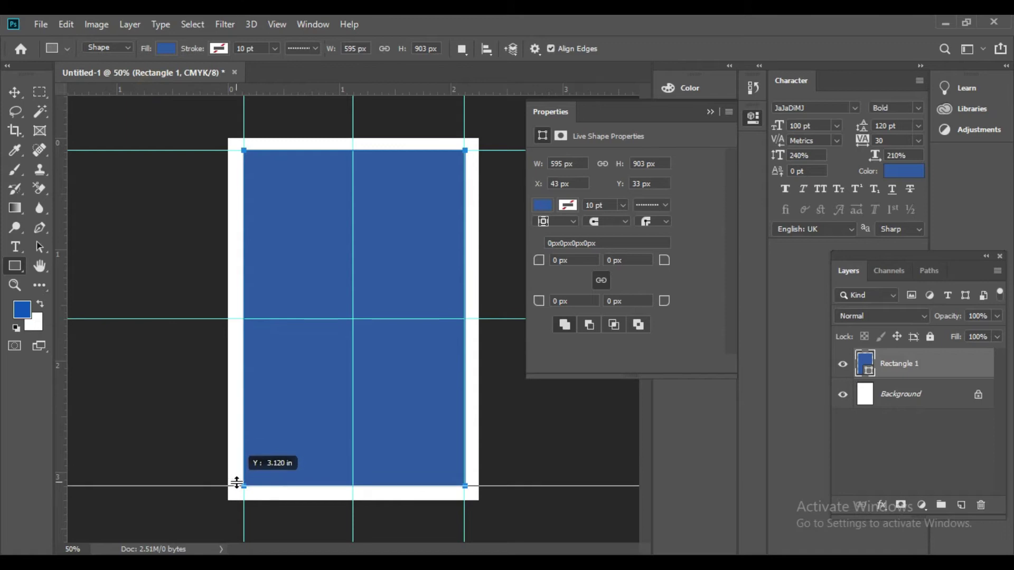
Lock the blue rectangle's layer and zoom in on the card.
click(14, 92)
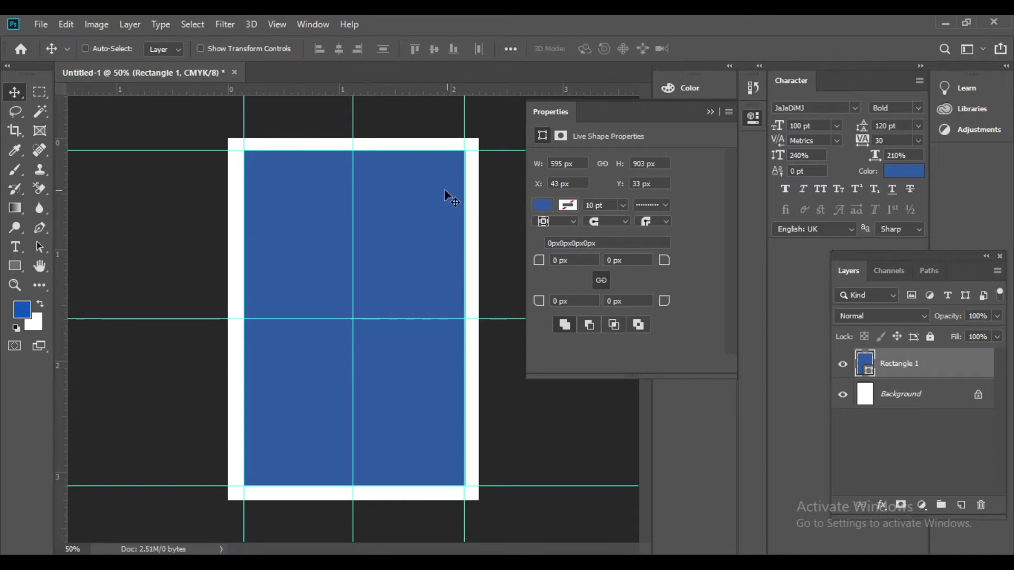
click(708, 111)
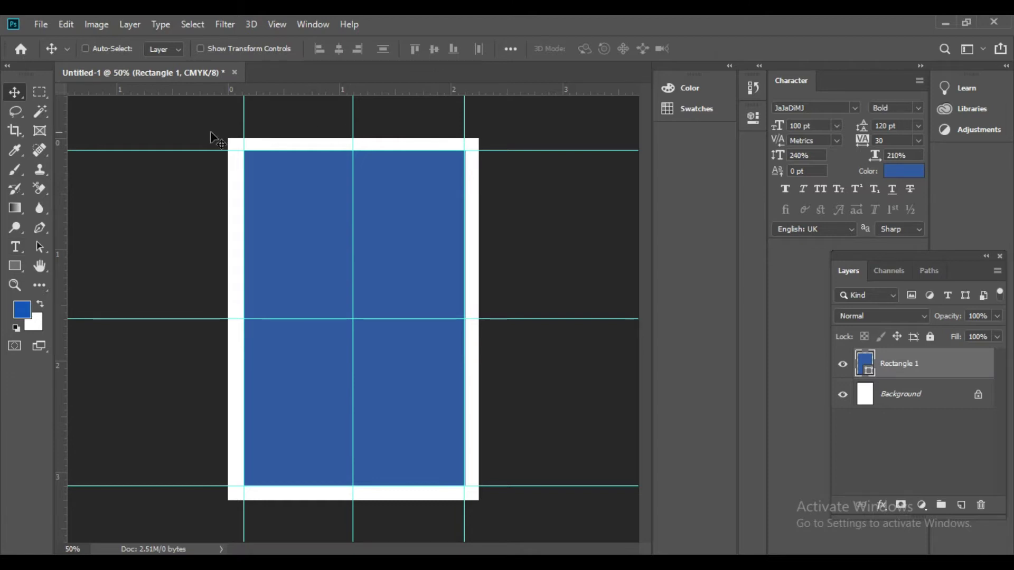
click(19, 91)
click(930, 337)
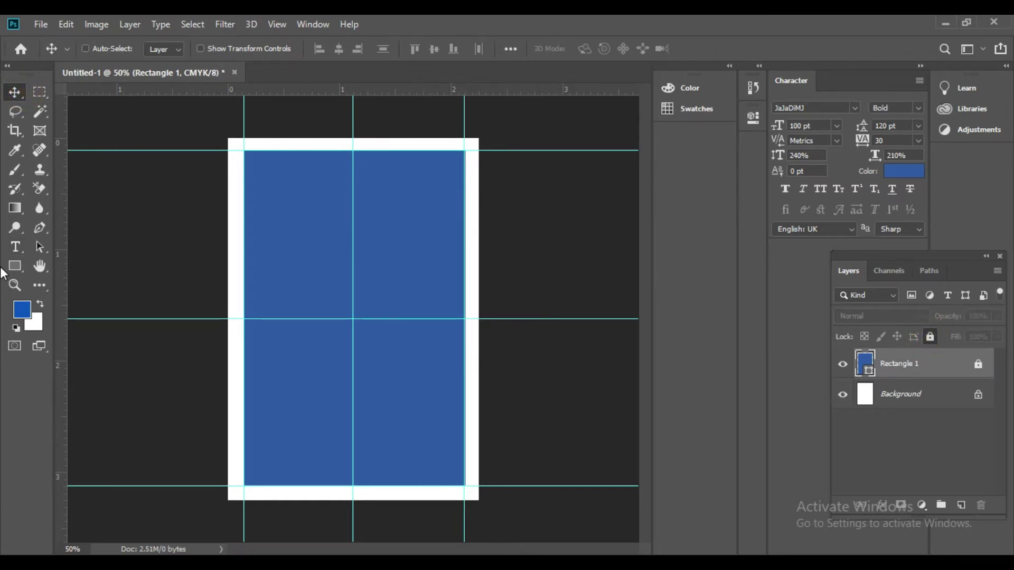
key(ctrl+plus)
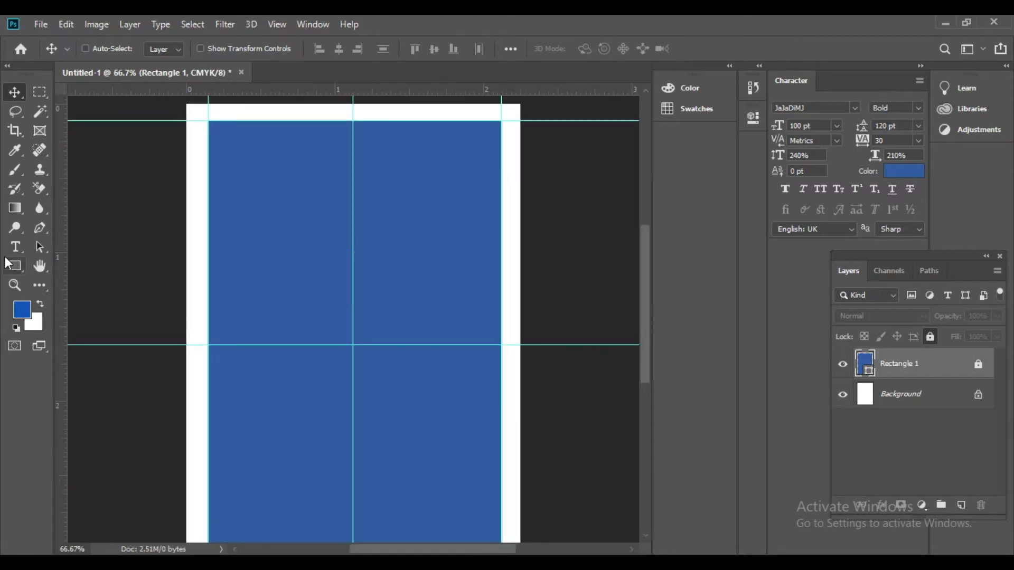
Start a text layer on the card in Times New Roman Regular at 18 pt.
click(15, 247)
click(497, 228)
click(813, 108)
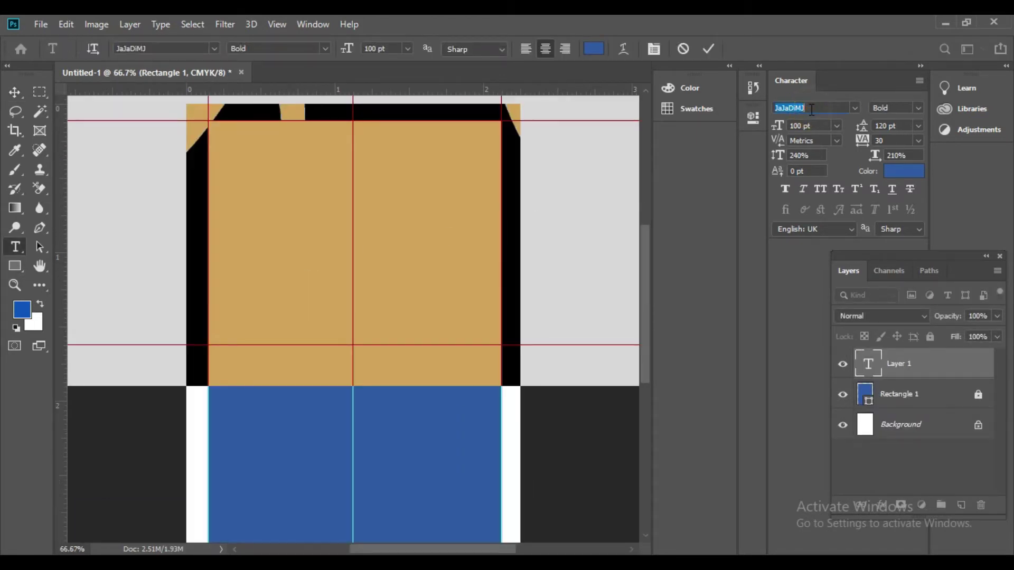
text(tim)
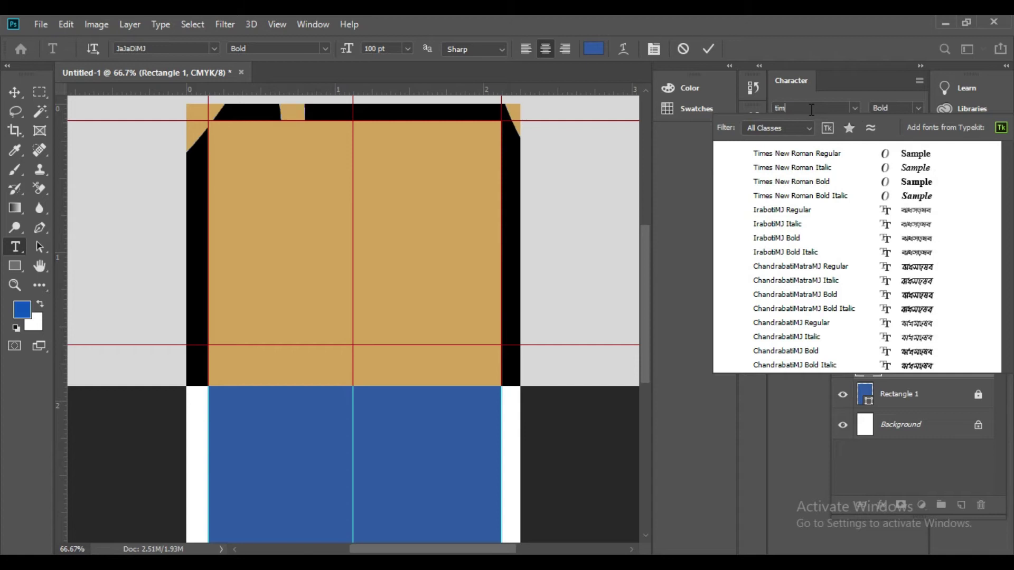
click(808, 155)
click(817, 125)
text(18)
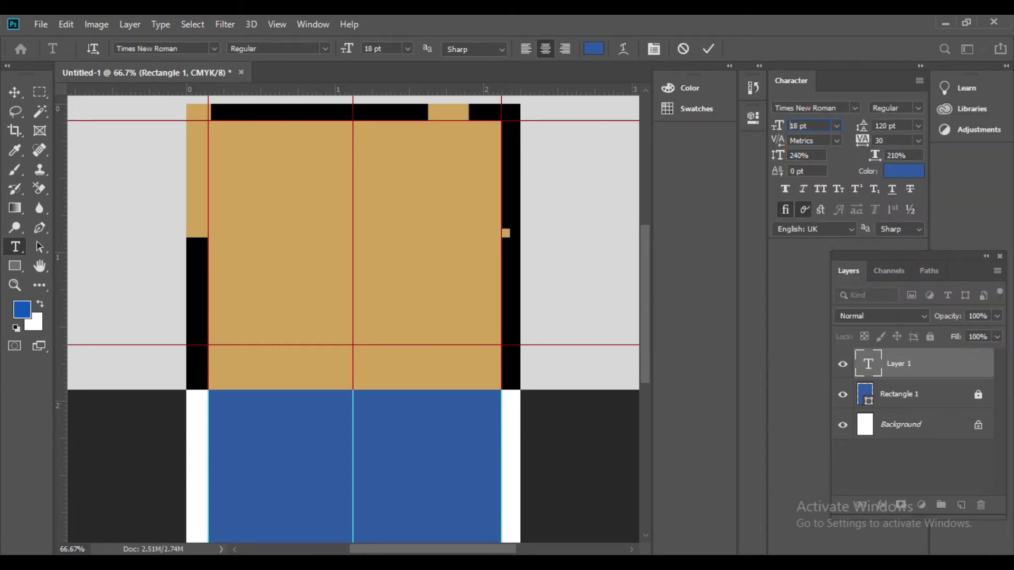
key(Return)
Reset vertical and horizontal text scale to 100% and make the text black.
click(825, 154)
text(10)
key(Return)
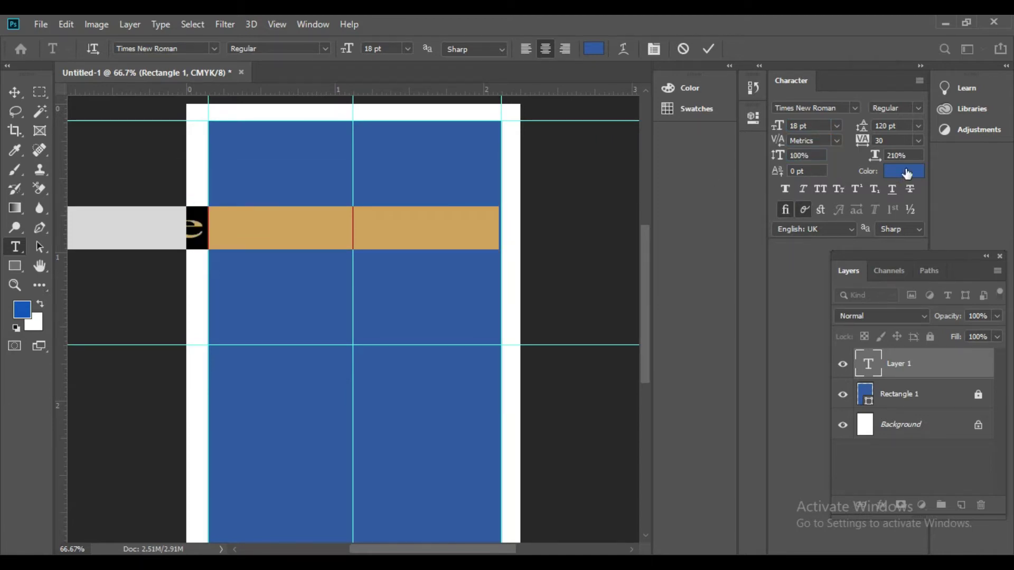
click(921, 154)
text(100)
key(Return)
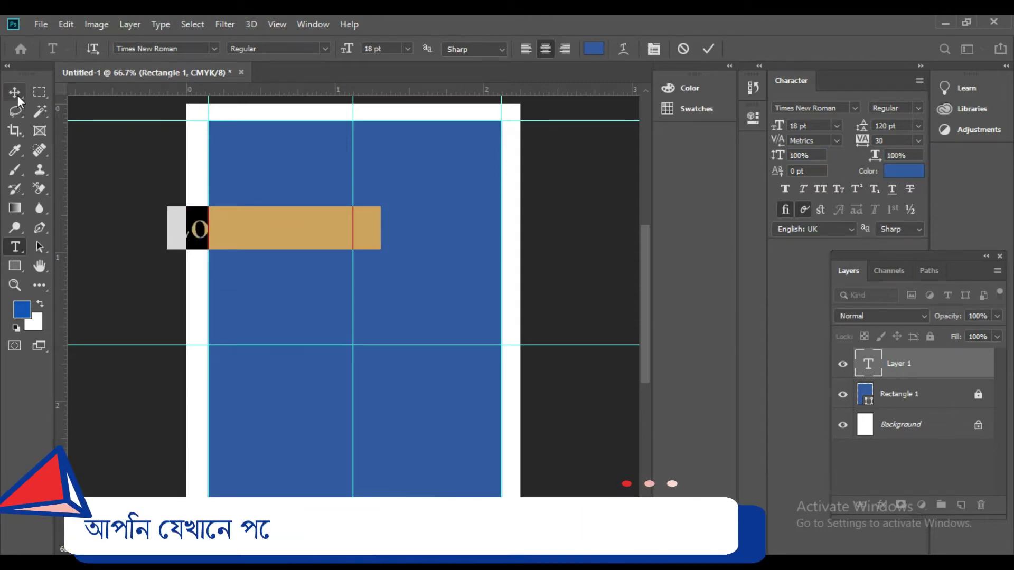
click(14, 92)
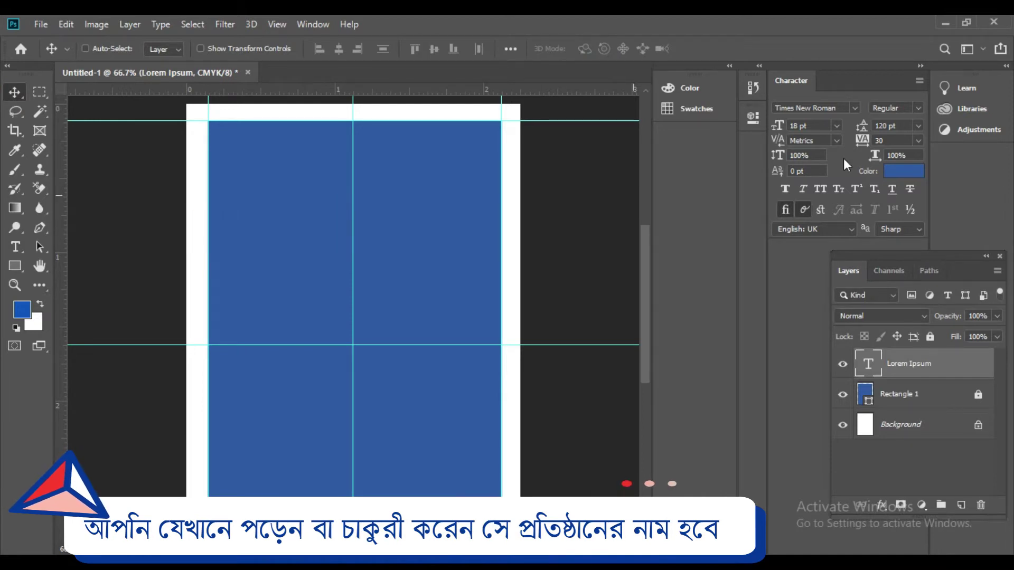
click(903, 170)
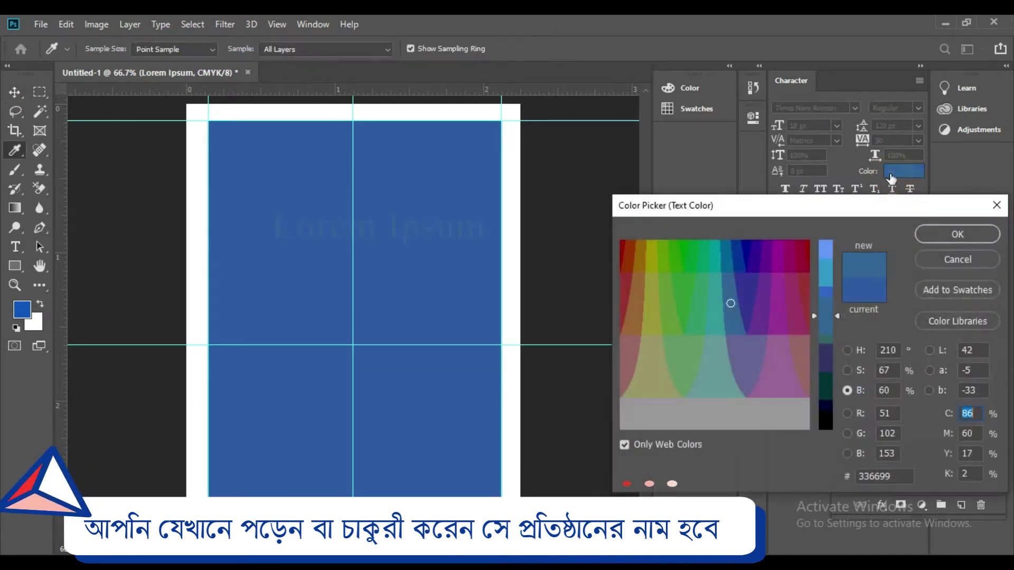
click(825, 427)
click(926, 236)
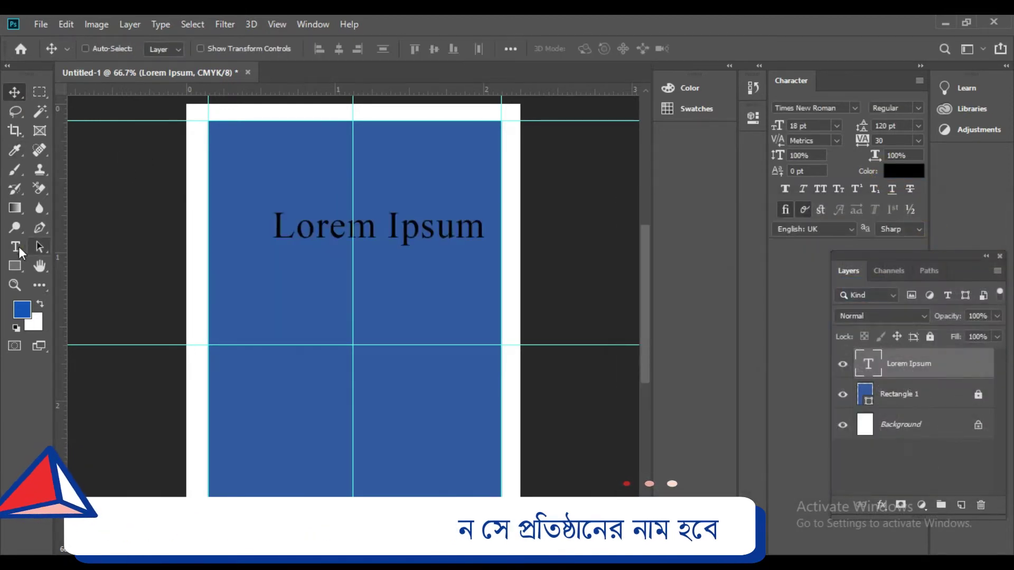
Replace the placeholder with 'Institute Name Here' and move it near the card top.
click(15, 246)
click(289, 228)
key(ctrl+a)
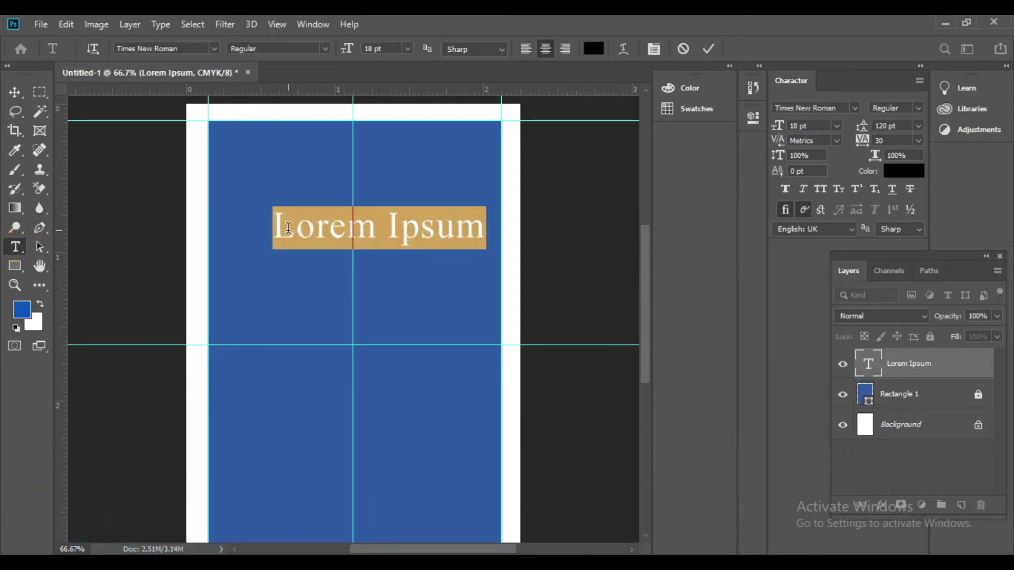
text(Institute )
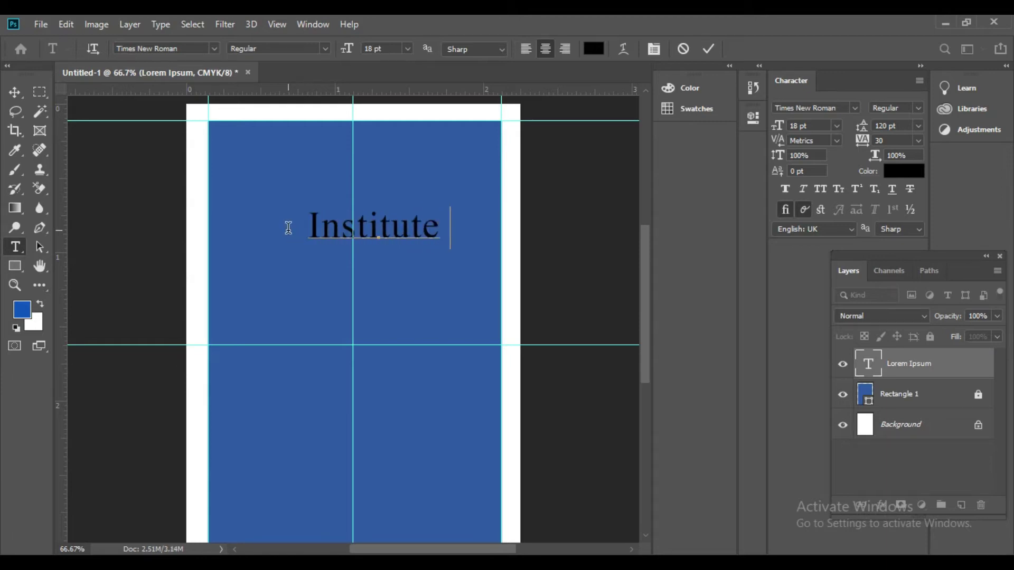
text(Name Her)
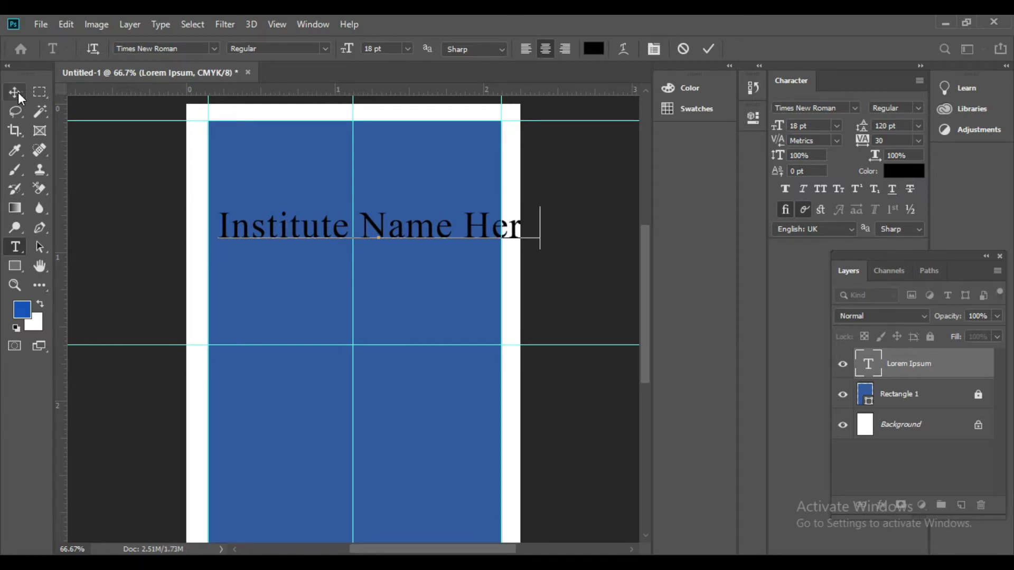
click(16, 93)
drag(392, 229, 376, 168)
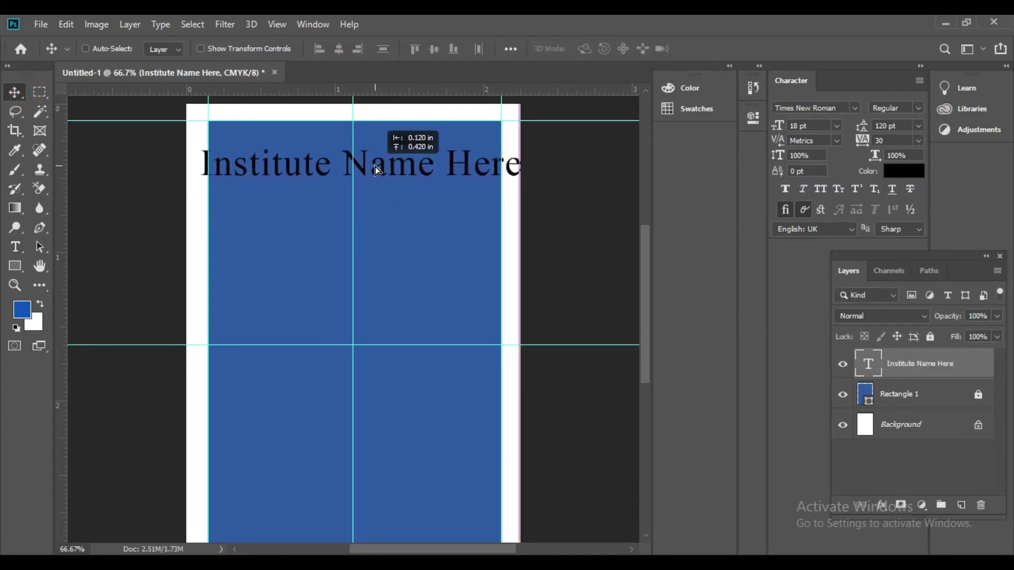
click(20, 249)
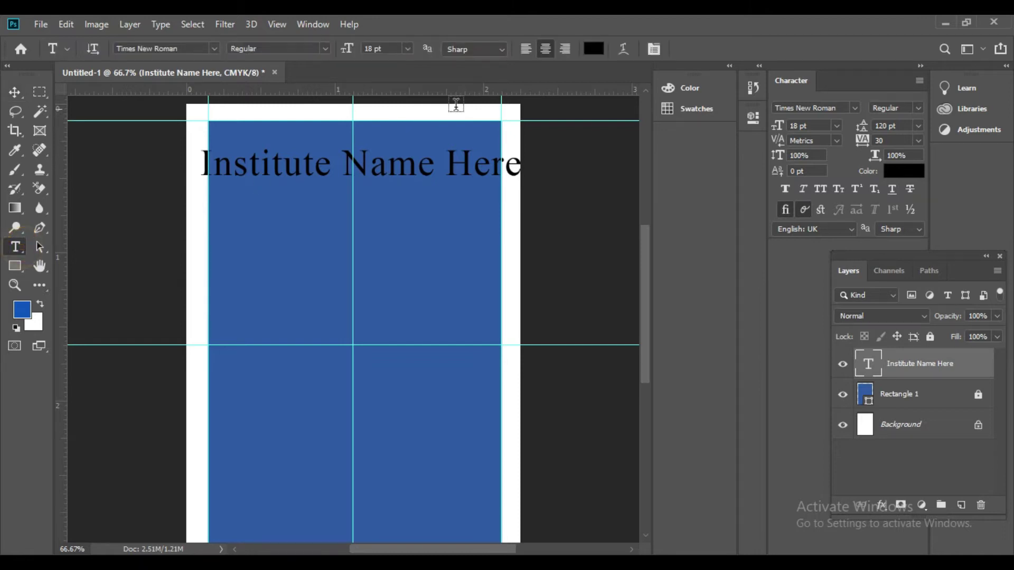
Warp the institute name with a horizontal Arc style.
click(624, 49)
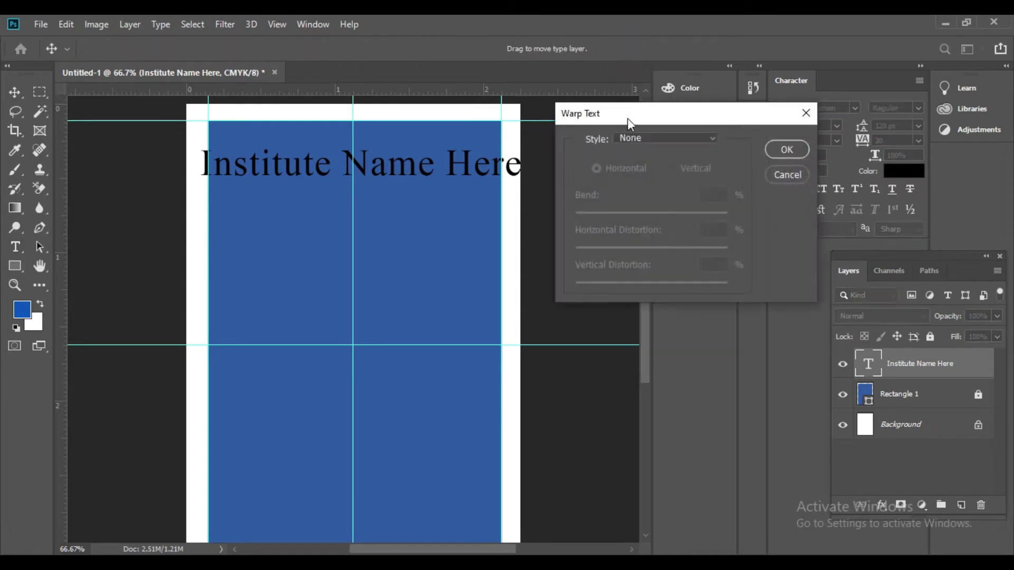
click(709, 139)
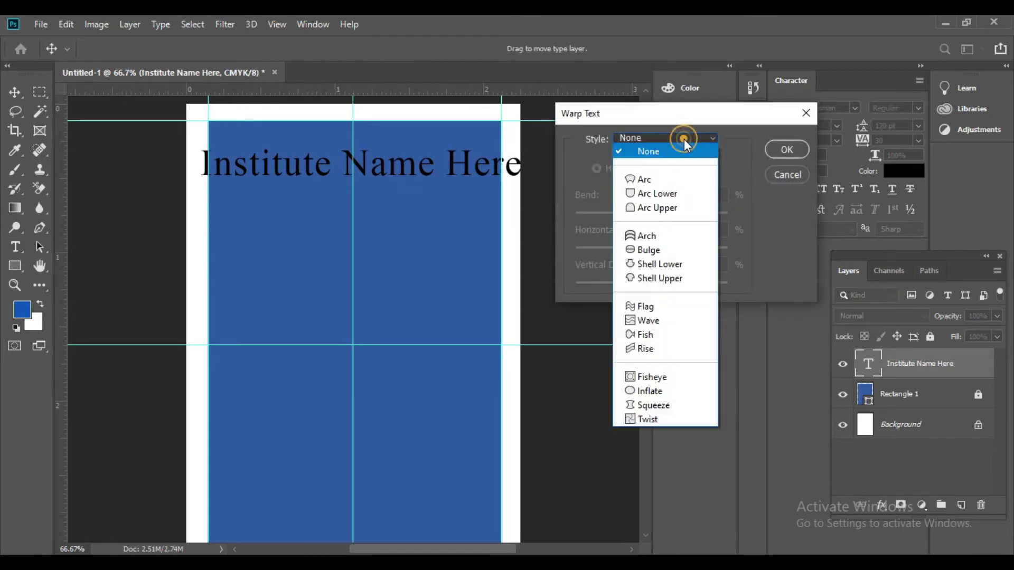
click(654, 176)
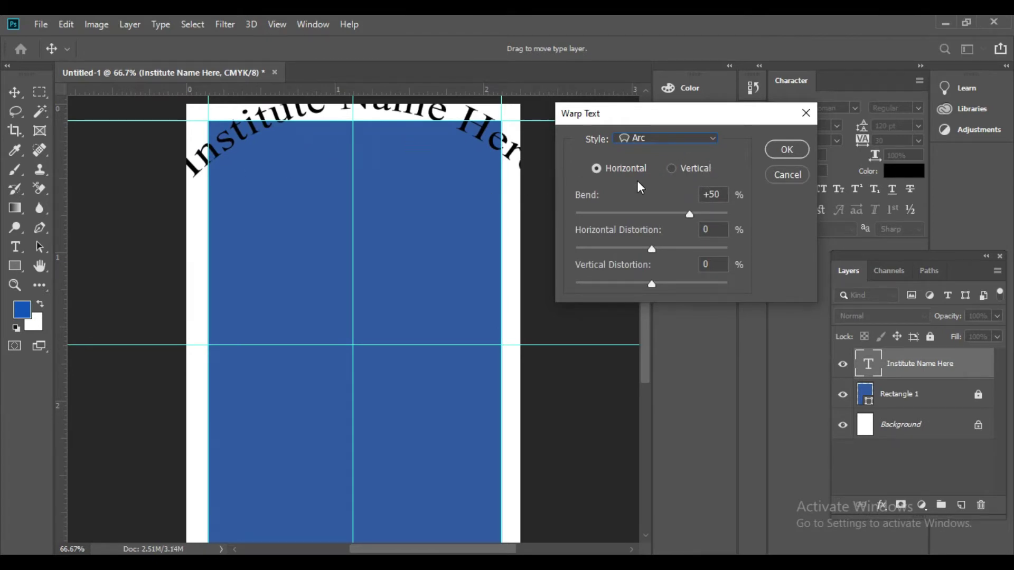
click(671, 168)
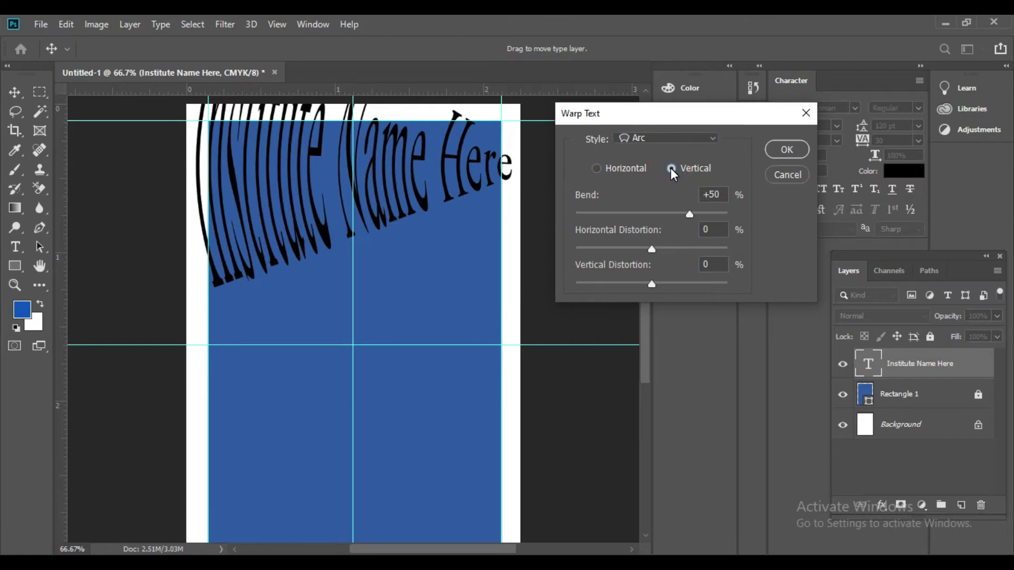
click(595, 169)
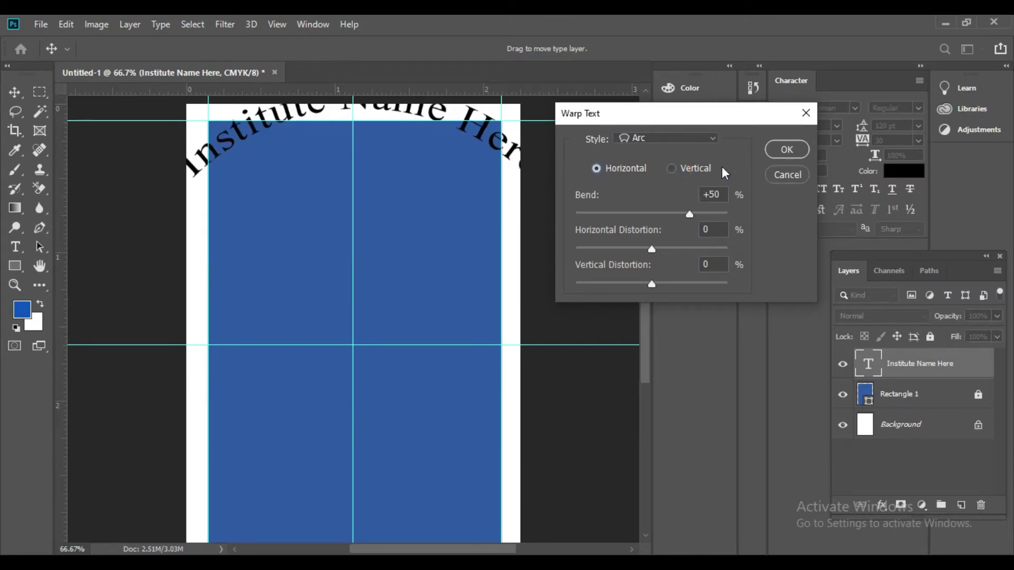
click(776, 150)
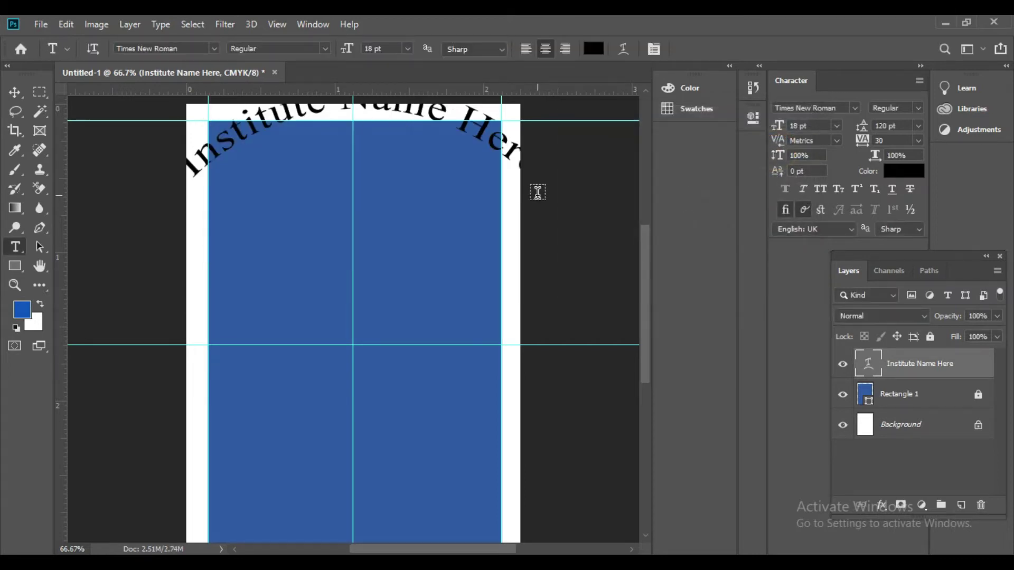
Reduce the arched name to 15 pt and nudge it into place on the card.
click(13, 93)
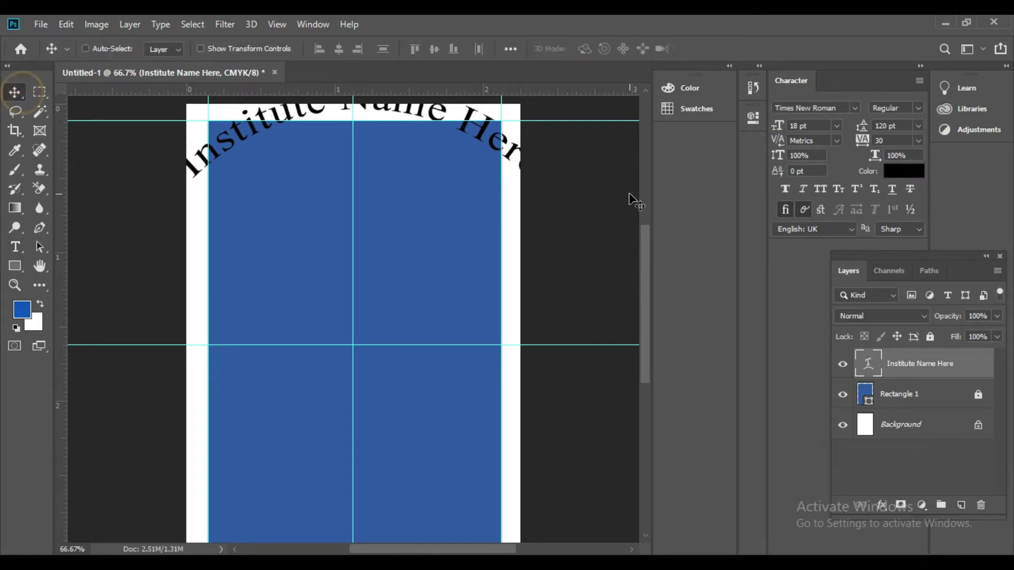
key(Down)
key(Down)
key(Down)
key(Down)
key(Down)
key(Down)
key(Down)
key(Down)
key(Down)
key(Down)
key(Down)
key(Down)
key(Down)
key(Down)
key(Down)
key(Down)
key(Down)
key(Down)
key(Down)
key(Down)
key(Down)
key(Down)
key(Down)
key(Down)
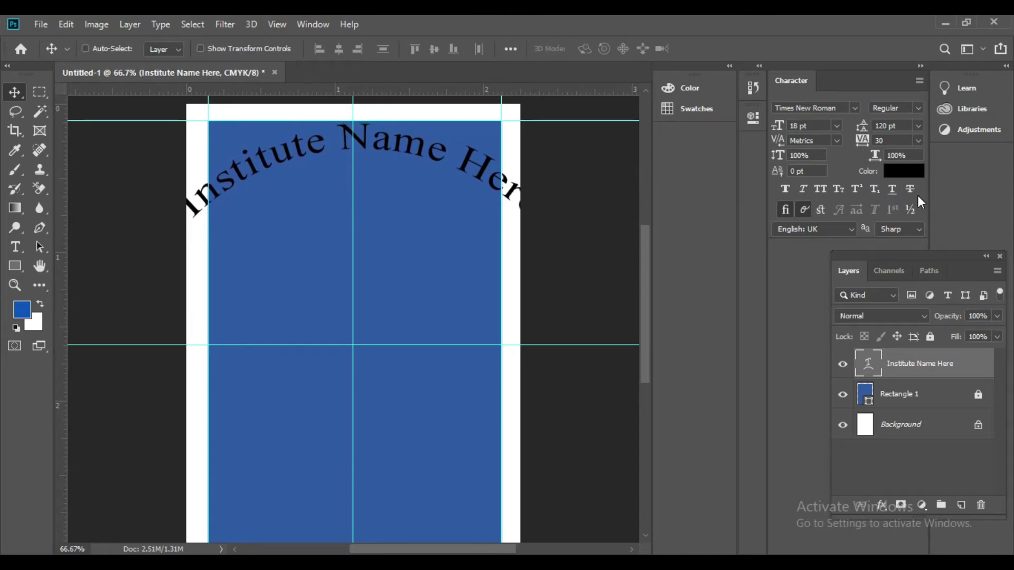
click(818, 127)
text(15)
key(Return)
key(Up)
key(Up)
key(Up)
key(Up)
key(Up)
key(Up)
key(Up)
key(Up)
key(Up)
key(Up)
key(Up)
key(Up)
key(Up)
key(Up)
key(Up)
key(Up)
key(Up)
key(Up)
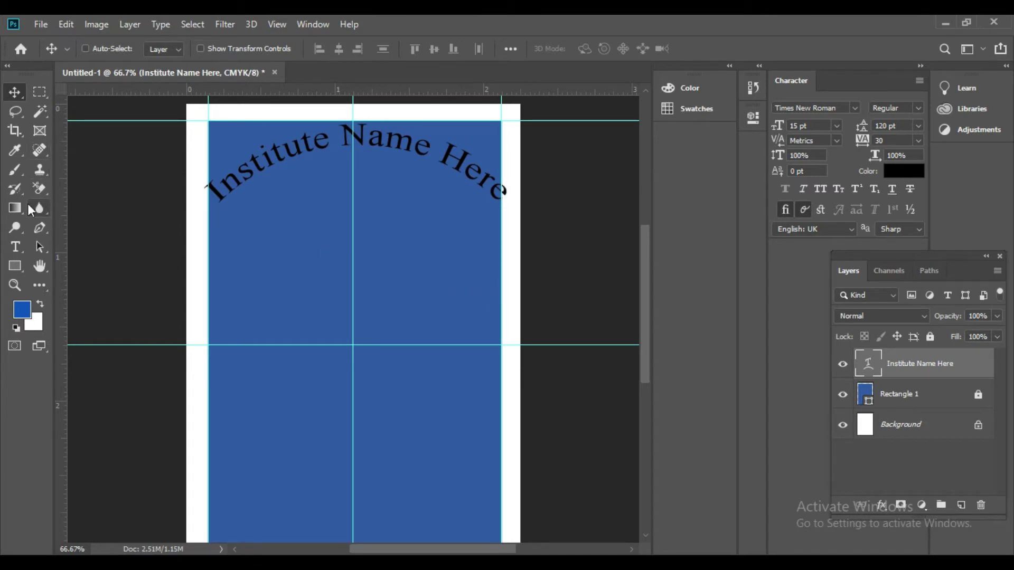
Draw a five-sided polygon centred on the guide below the institute name.
click(18, 266)
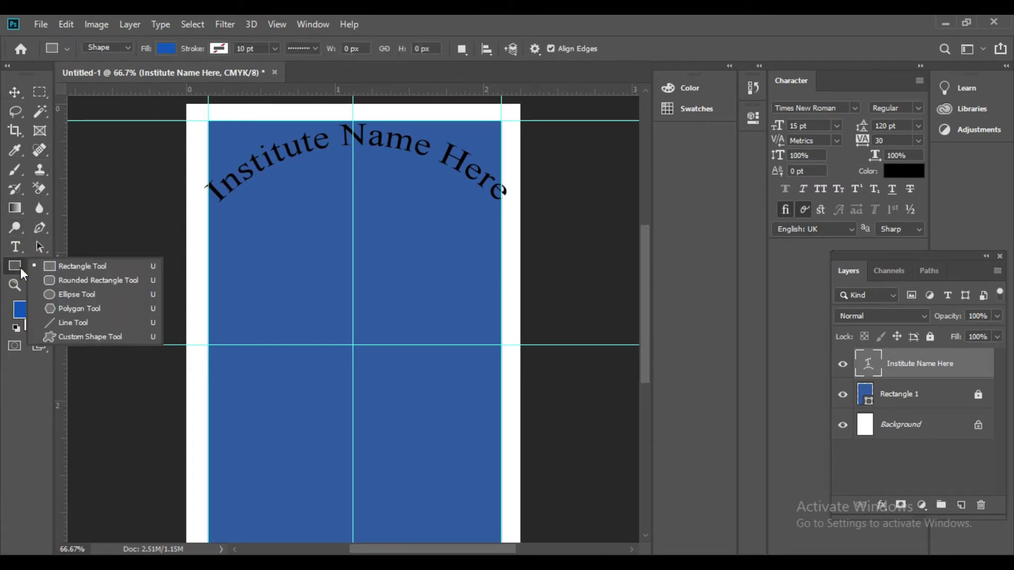
click(61, 309)
drag(353, 242, 383, 285)
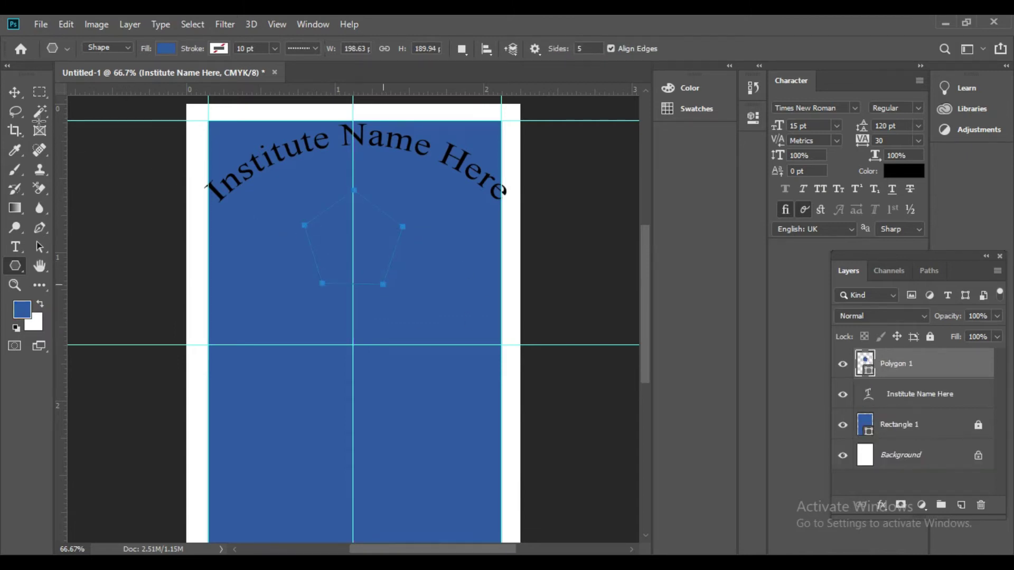
key(v)
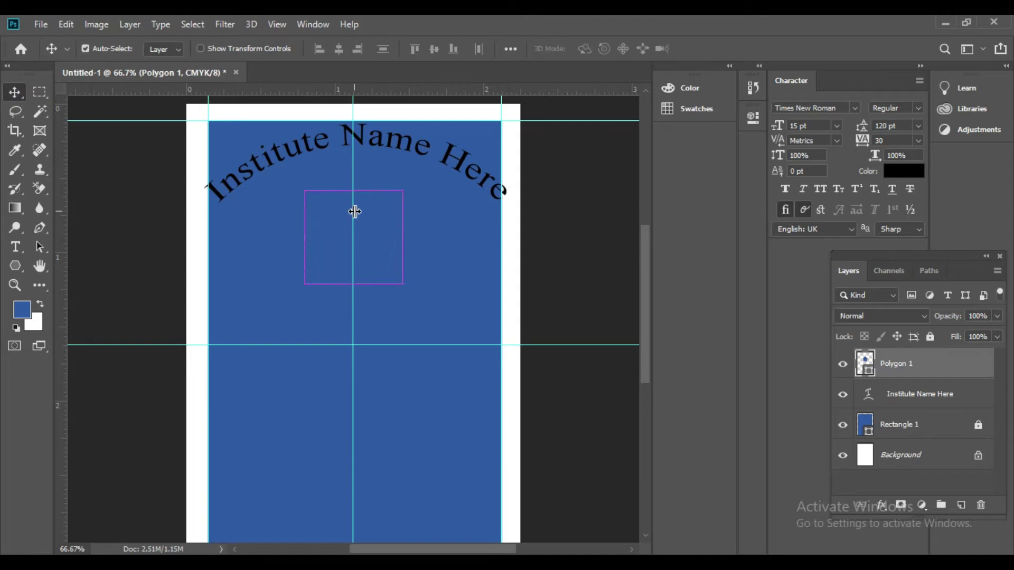
Fill the pentagon with the magenta swatch and nudge it slightly upward.
key(u)
click(167, 50)
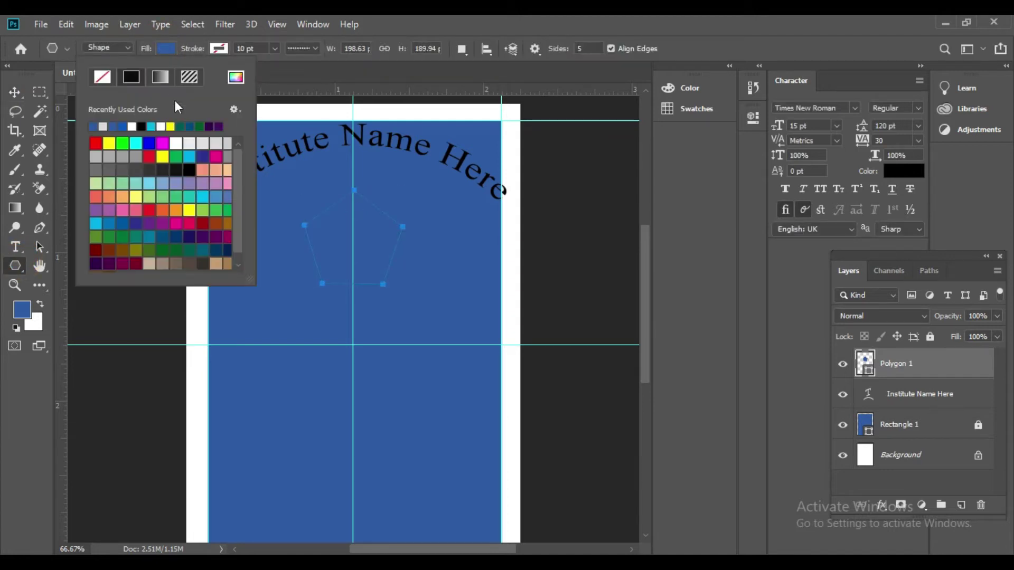
click(176, 223)
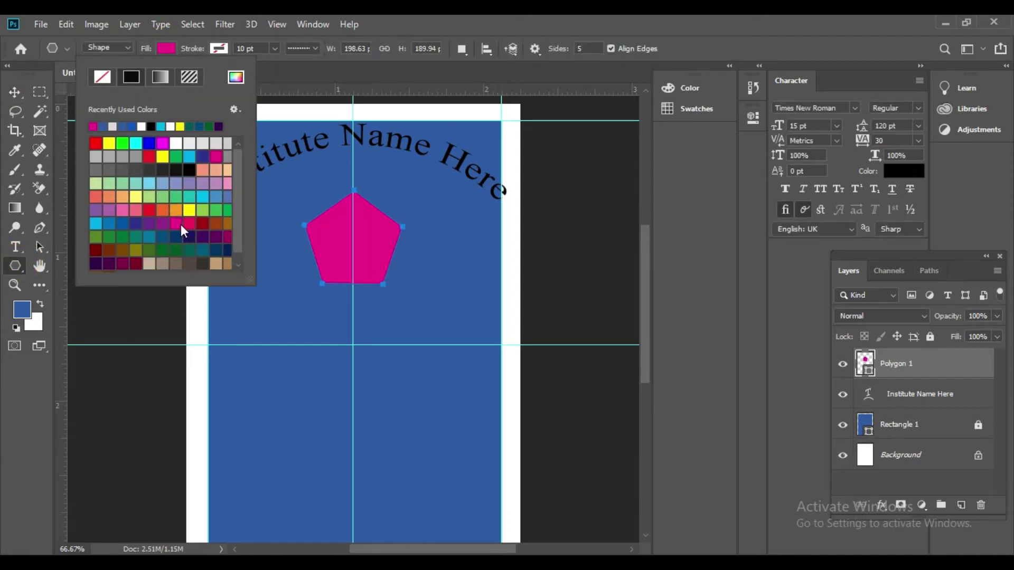
click(16, 92)
key(shift+Up)
key(shift+Up)
key(shift+Up)
key(shift+Up)
key(shift+Up)
key(shift+Up)
key(shift+Up)
key(shift+Up)
drag(446, 187, 445, 185)
key(Up)
key(Up)
key(Up)
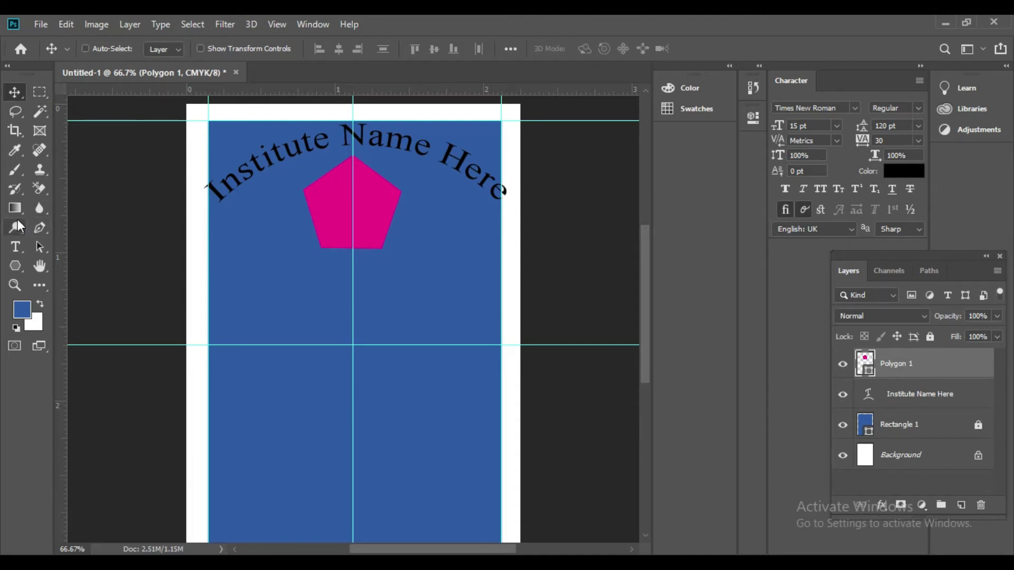
click(15, 247)
Add 'Logo Here' text below the pentagon, broken onto two lines.
click(370, 296)
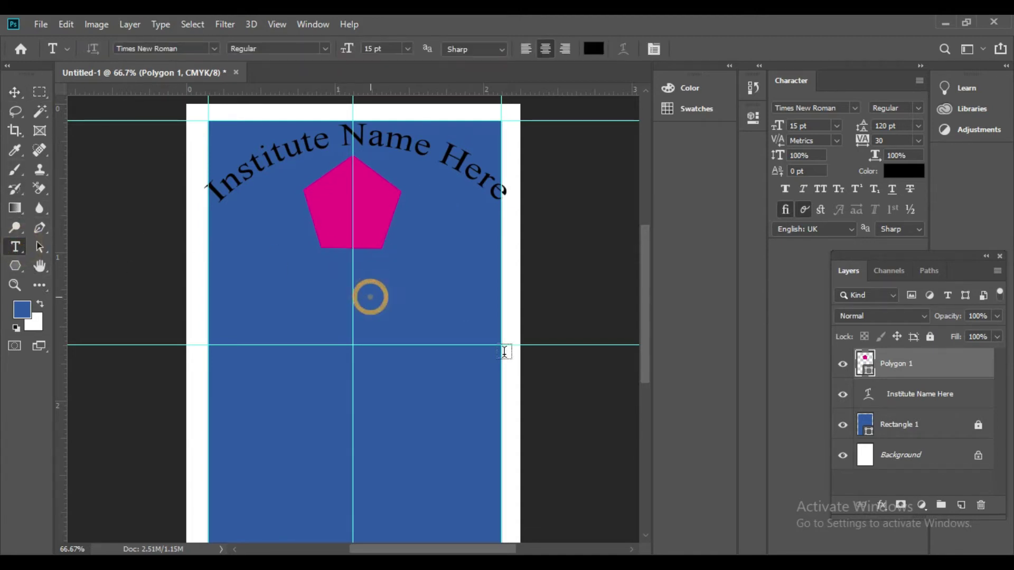
text(Logo Here)
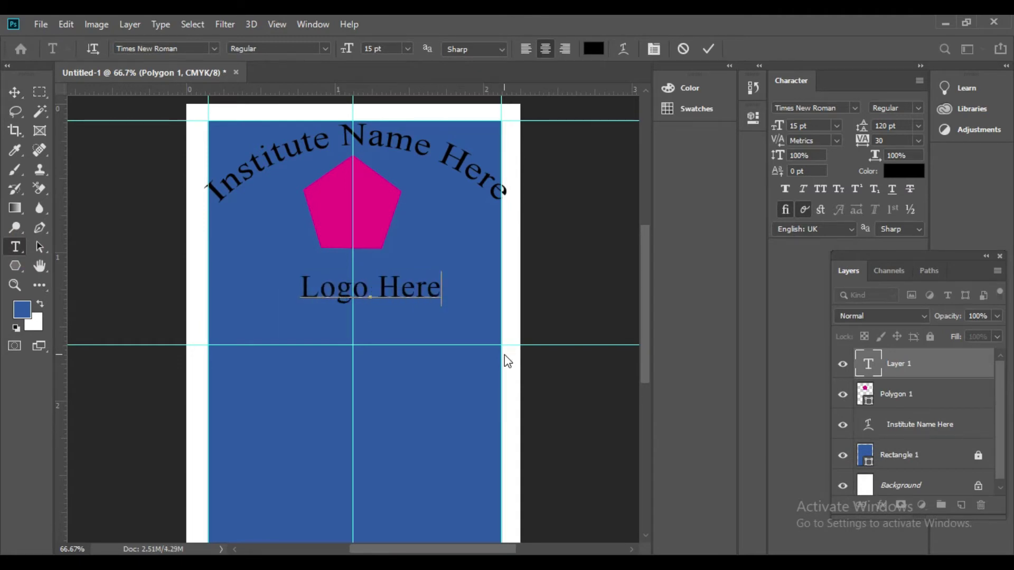
click(14, 92)
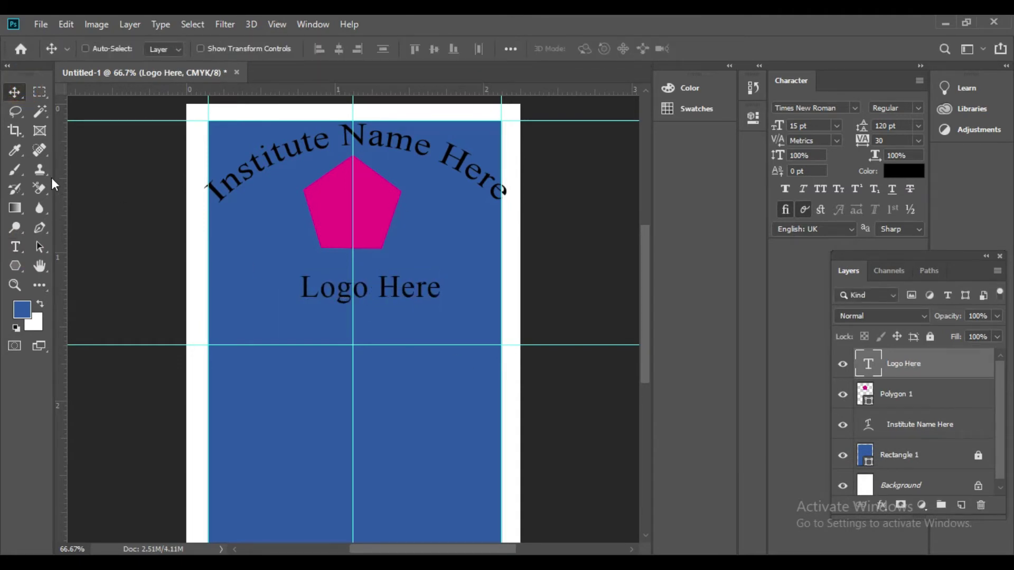
click(19, 249)
click(373, 290)
key(Return)
key(ctrl+Return)
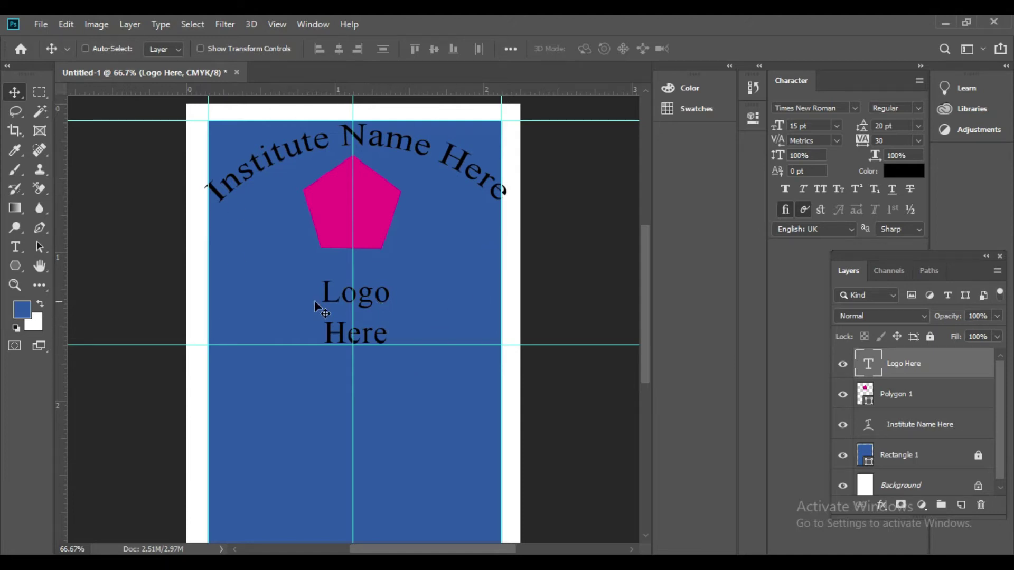
Set the Logo Here leading to 12 pt, move it onto the pentagon, and colour it white.
click(903, 126)
text(1)
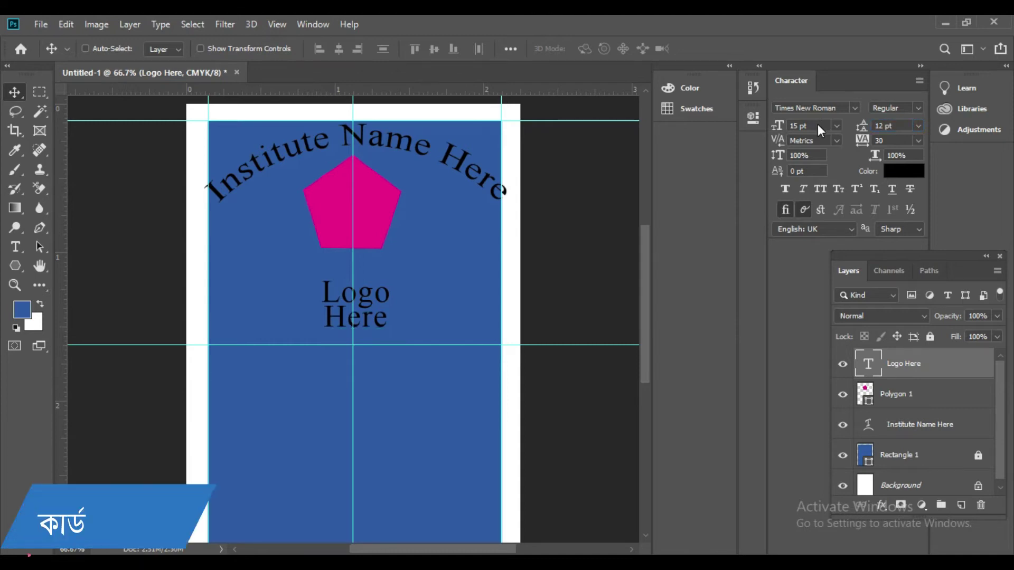
mouse_move(367, 315)
mouse_down()
mouse_move(378, 216)
mouse_move(365, 216)
mouse_up()
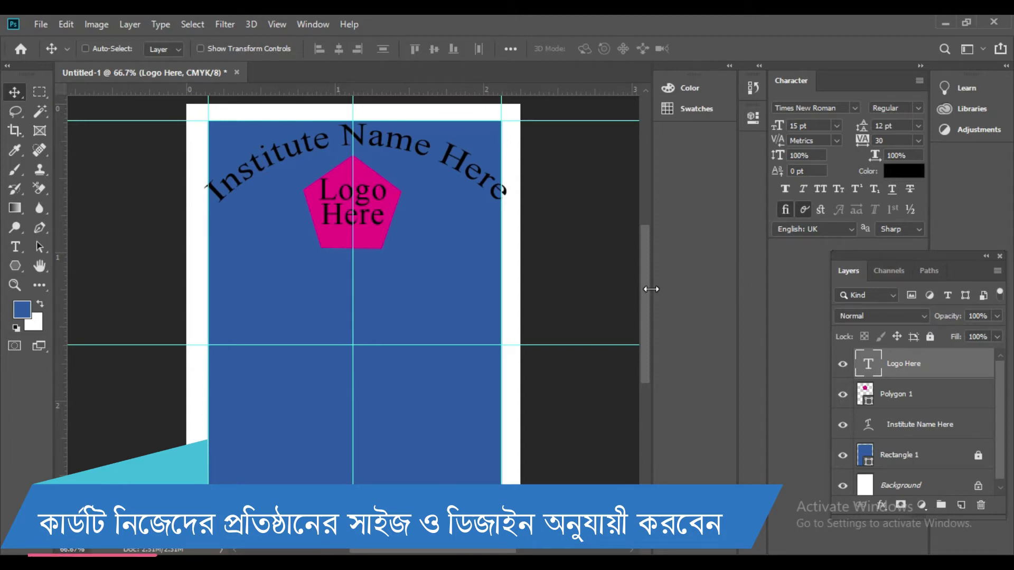
click(904, 171)
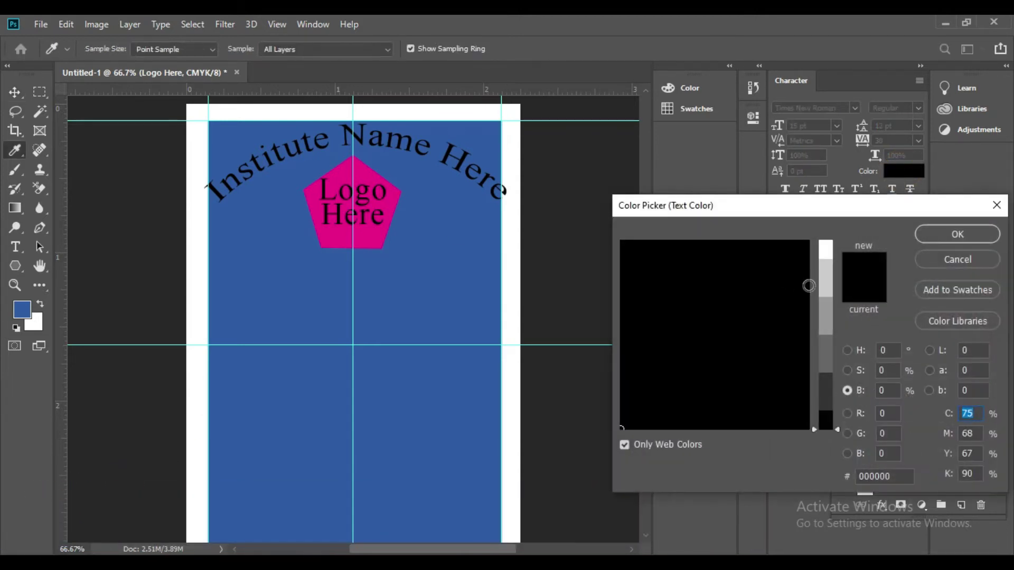
click(826, 247)
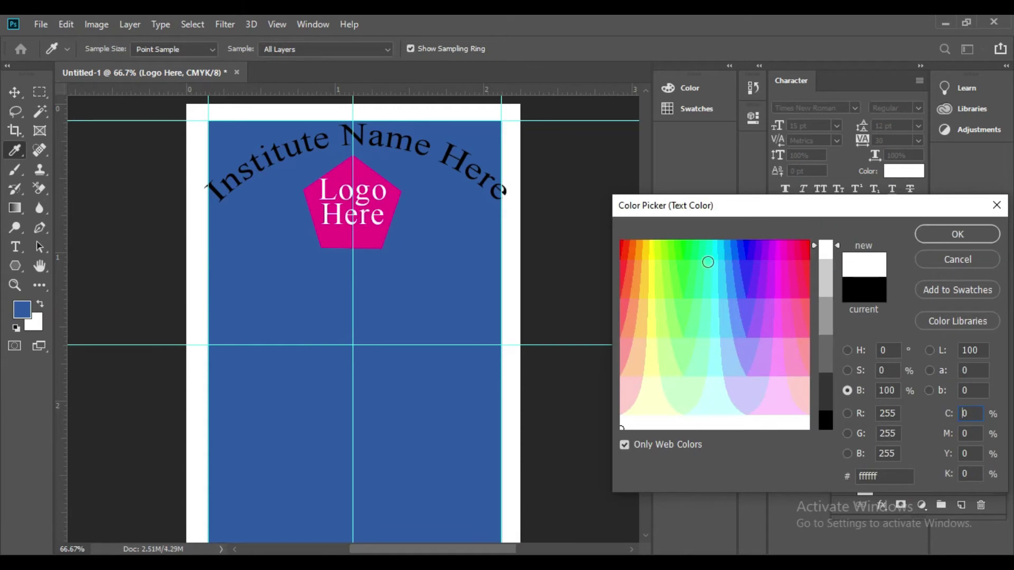
click(958, 234)
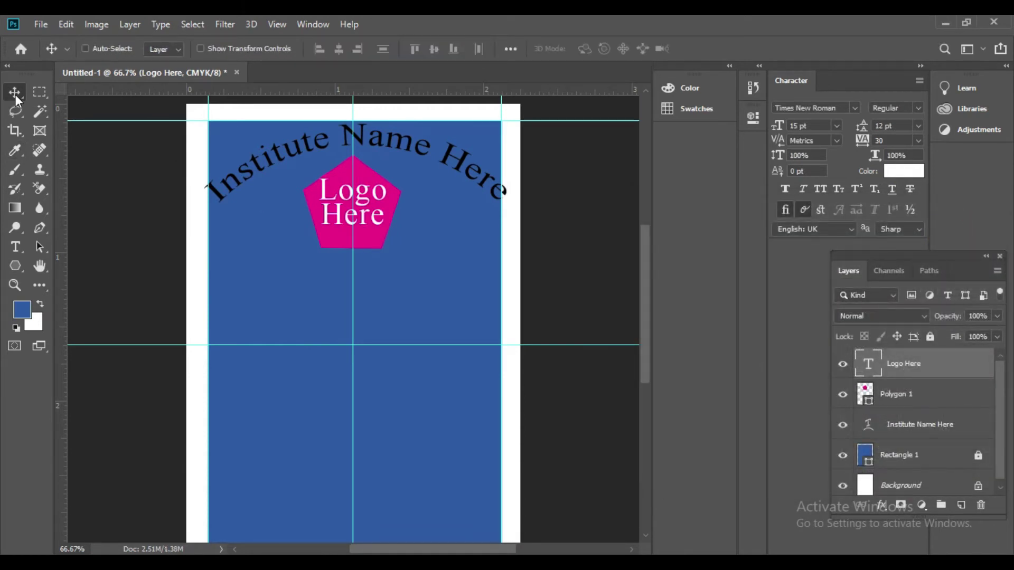
Set the logo text to 12 pt and nudge it slightly lower on the pentagon.
double_click(807, 127)
text(12)
key(Return)
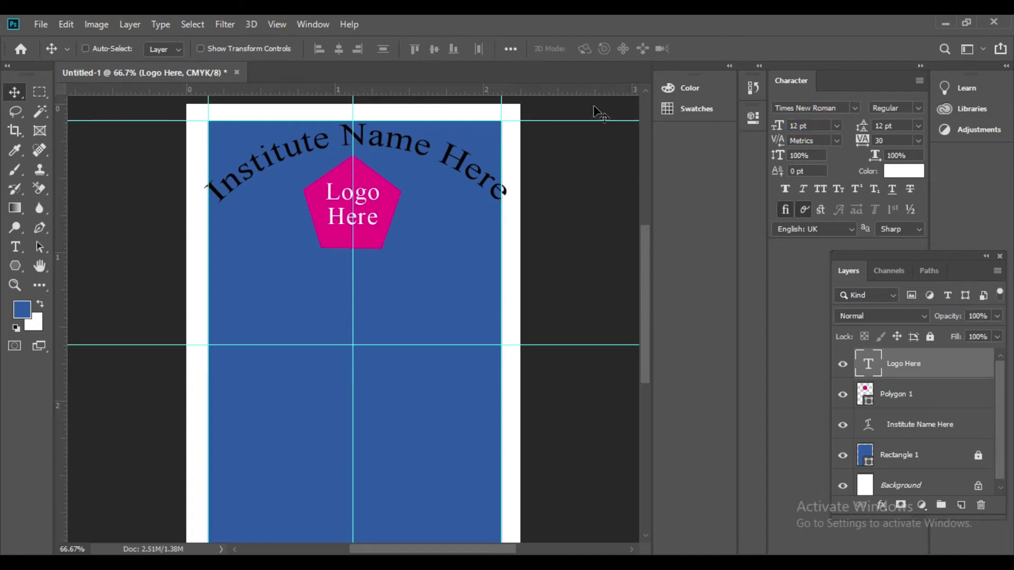
key(ctrl+t)
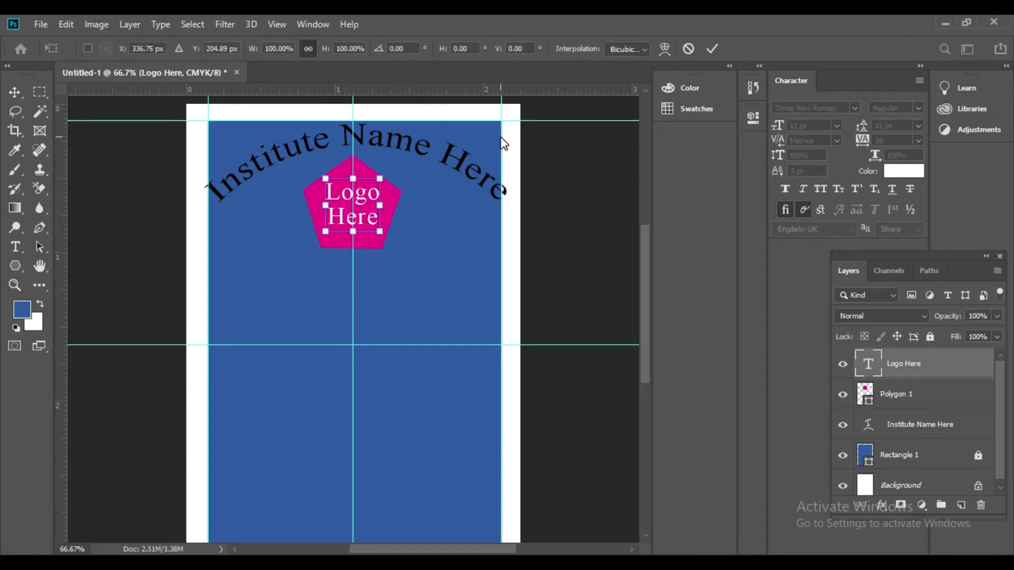
key(Down)
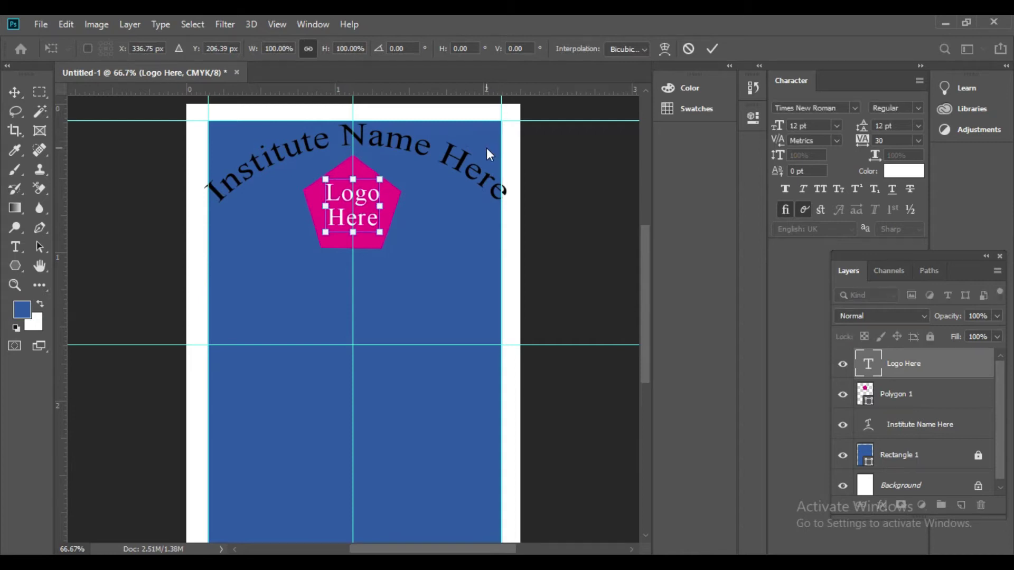
key(Return)
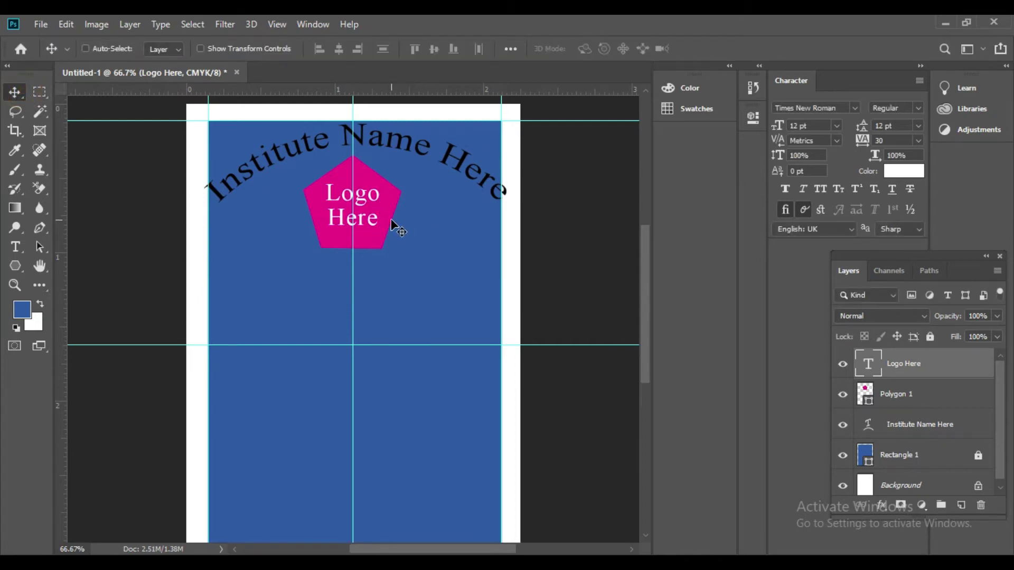
shift+click(903, 397)
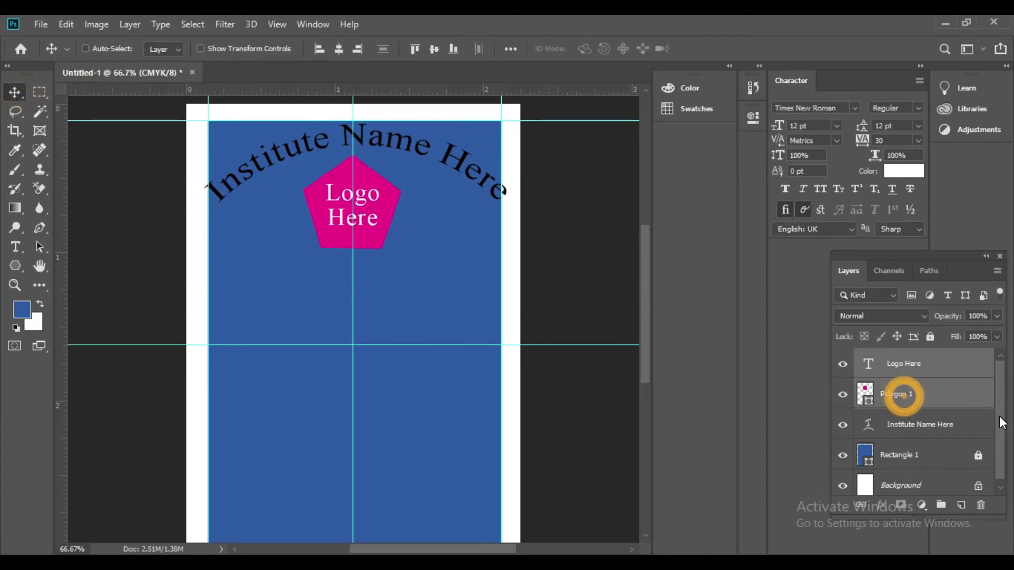
click(340, 50)
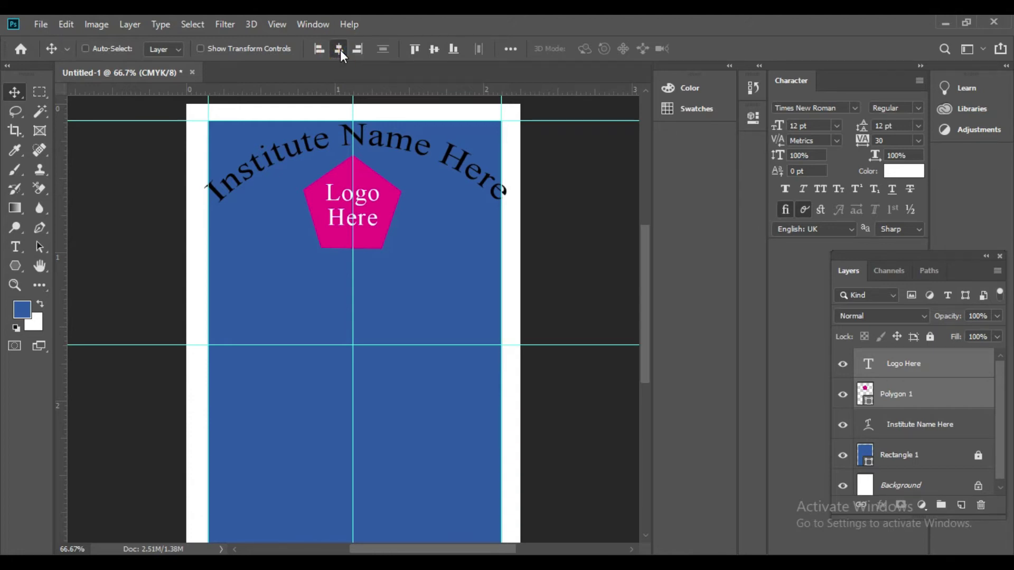
click(25, 93)
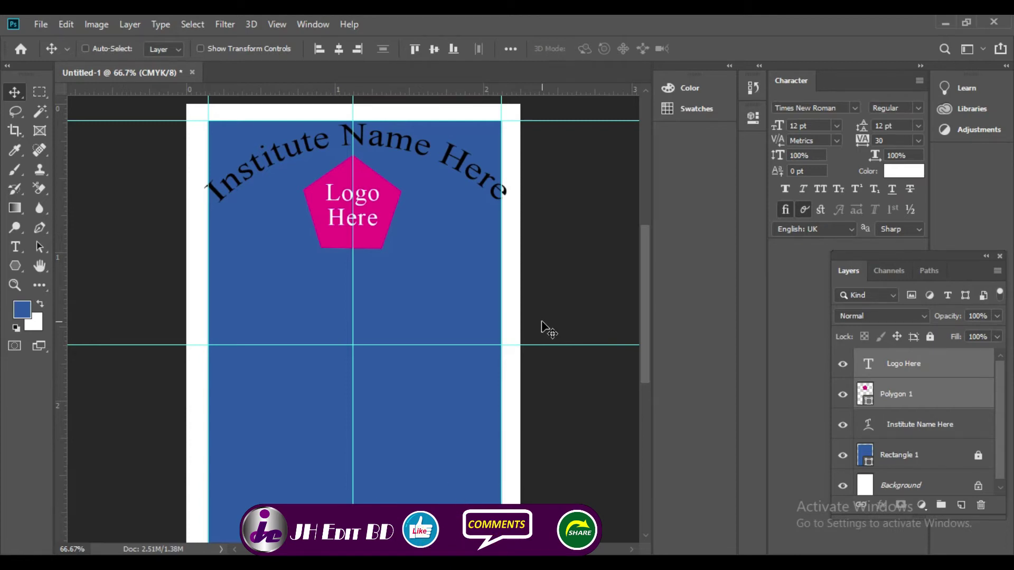
mouse_move(545, 331)
mouse_down()
mouse_move(454, 319)
mouse_move(373, 291)
mouse_up()
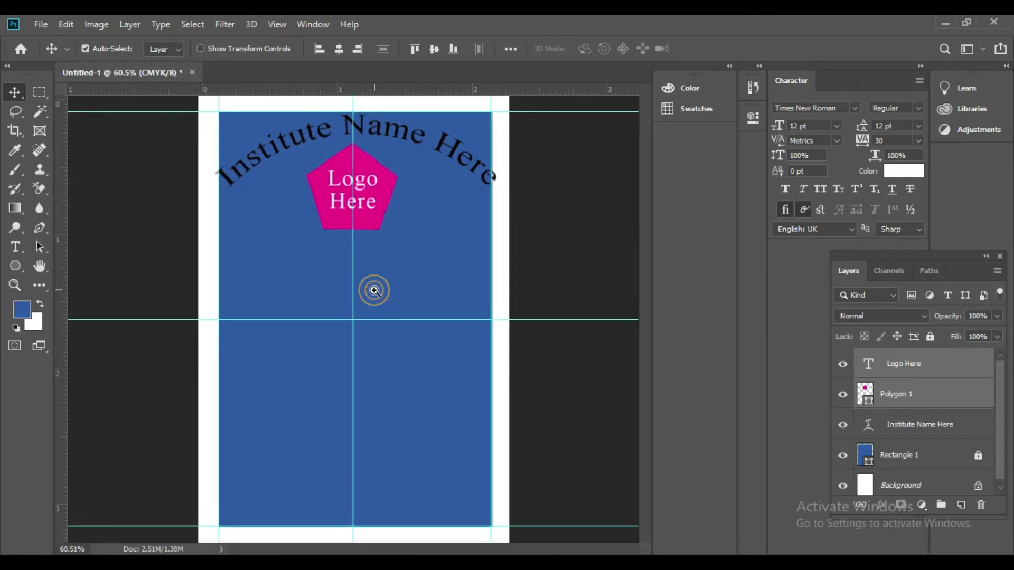
click(374, 290)
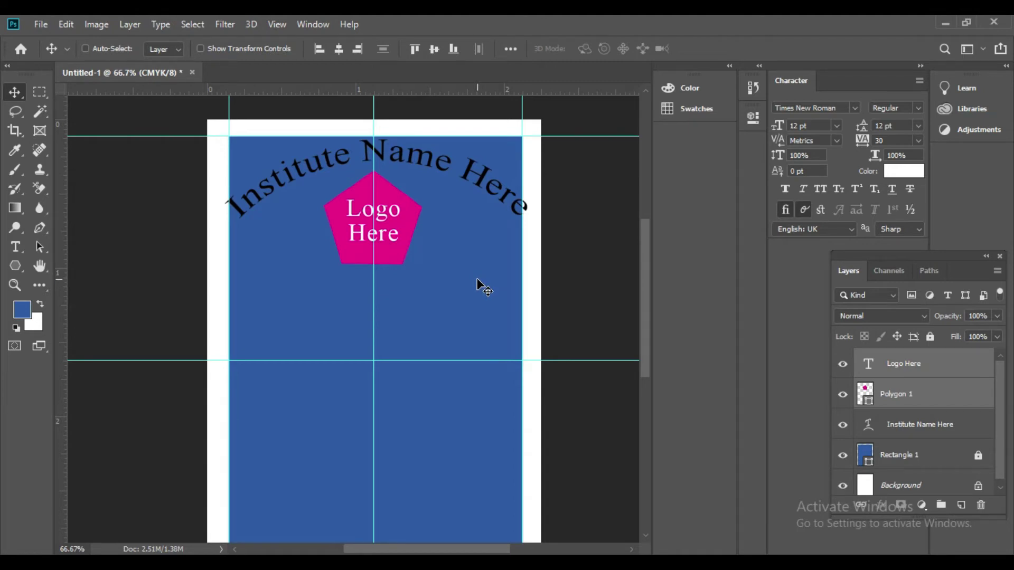
ctrl+click(240, 198)
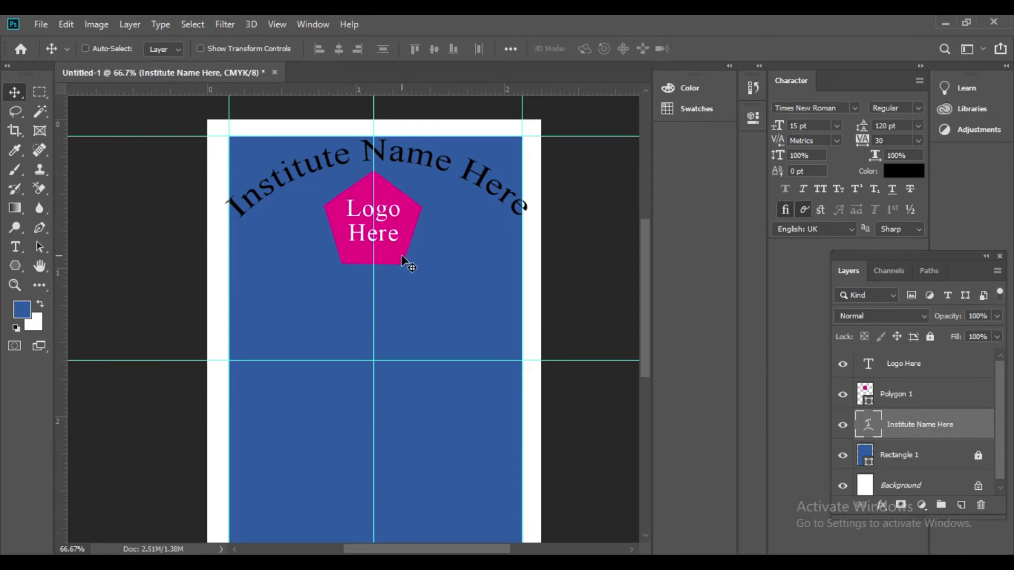
Duplicate the Logo Here text to a spot below the pentagon.
click(903, 365)
shift+click(918, 395)
click(917, 367)
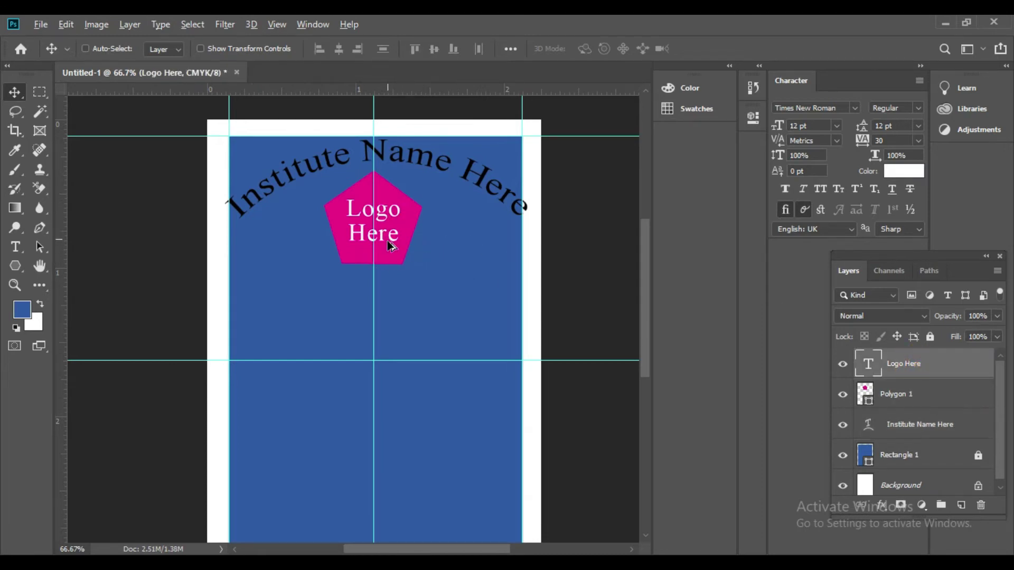
drag(391, 245, 390, 328)
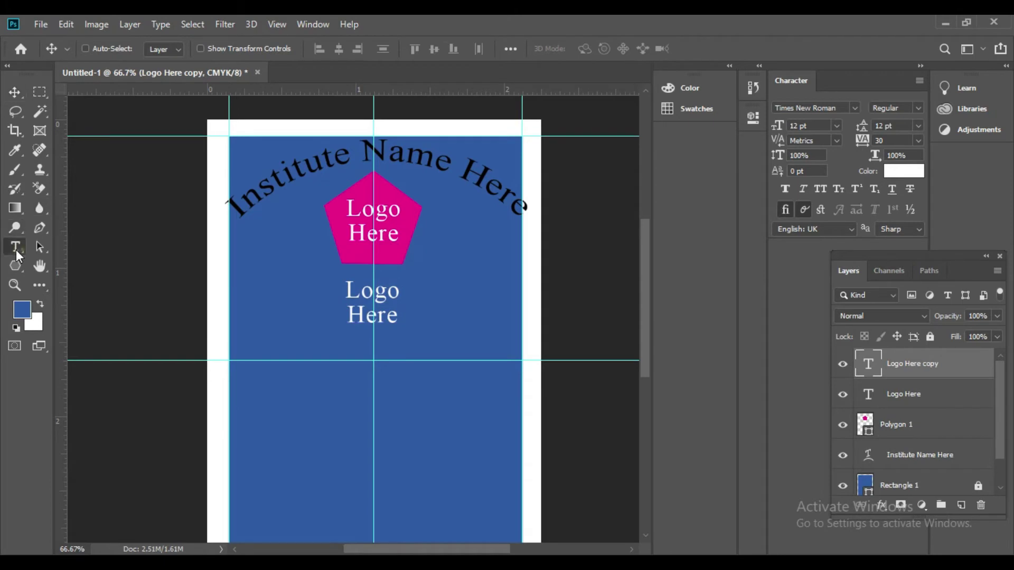
Change the copy to a single line reading 'ESTD:0099' and nudge it up toward the pentagon.
click(16, 249)
click(396, 305)
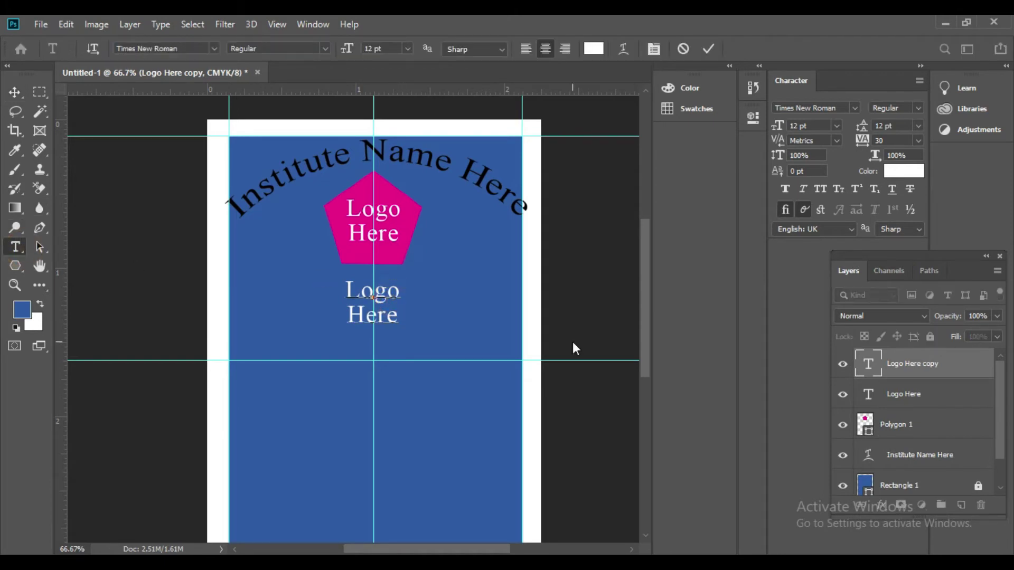
key(Delete)
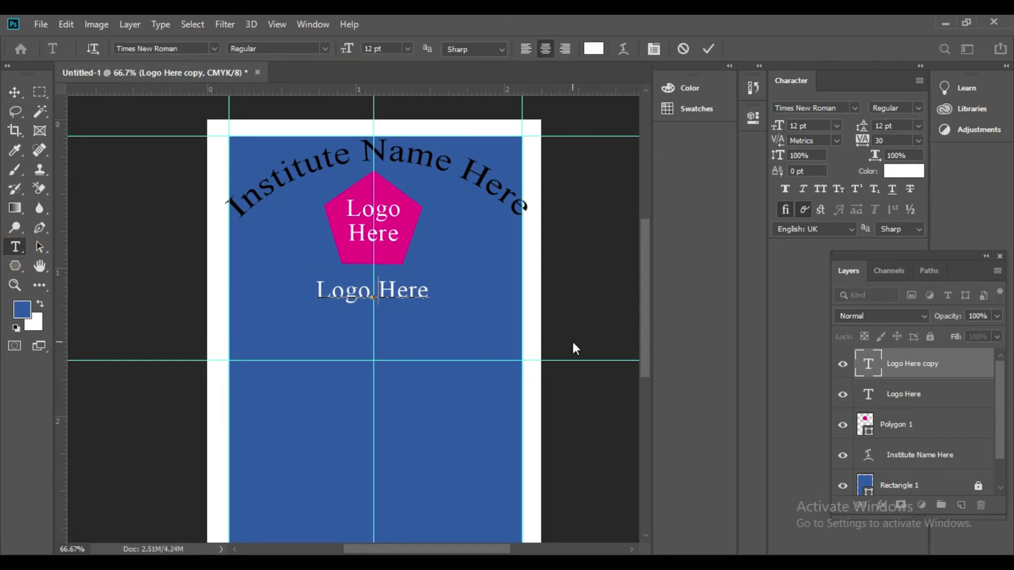
key(ctrl+a)
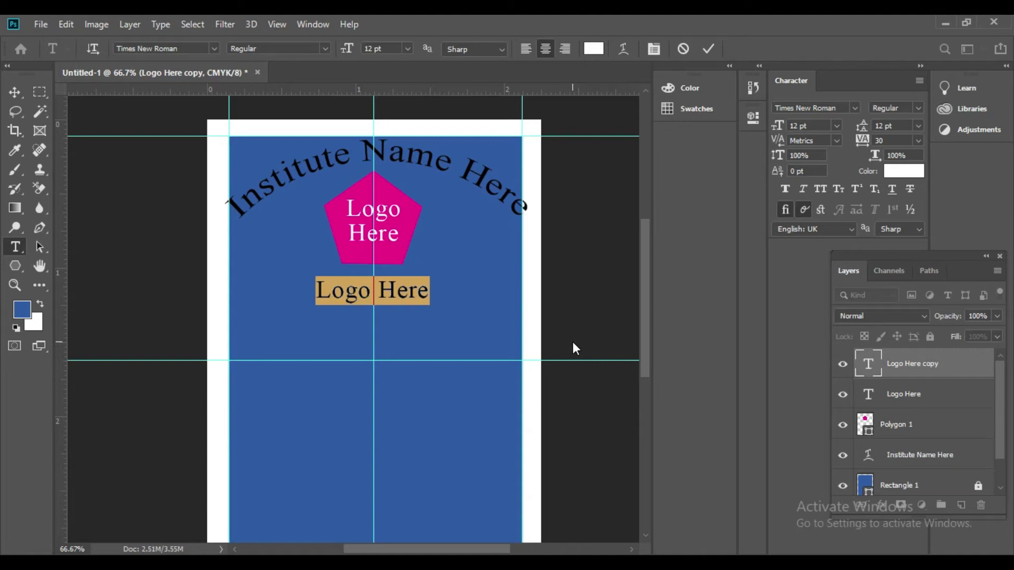
text(ESTD)
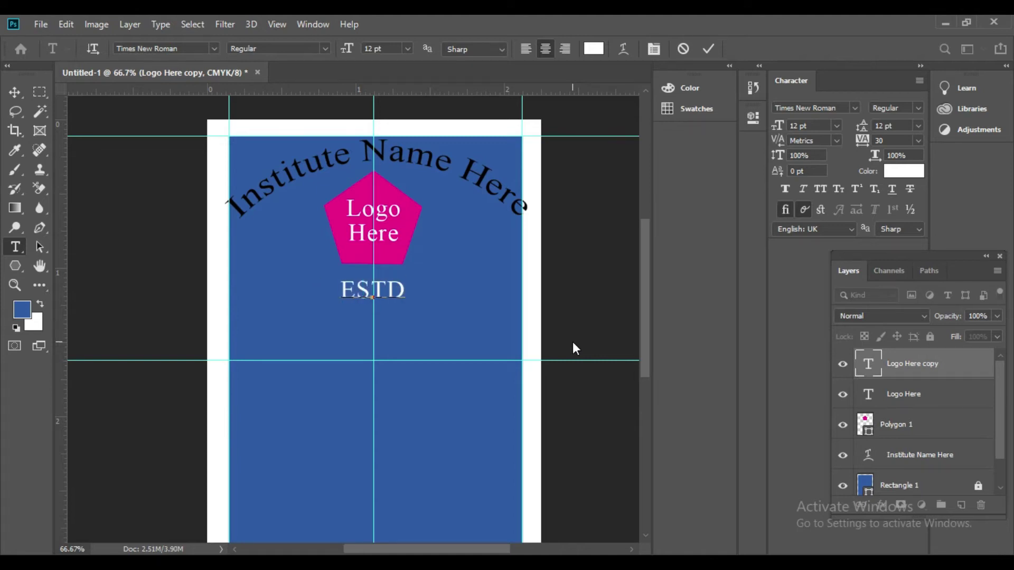
text(:000)
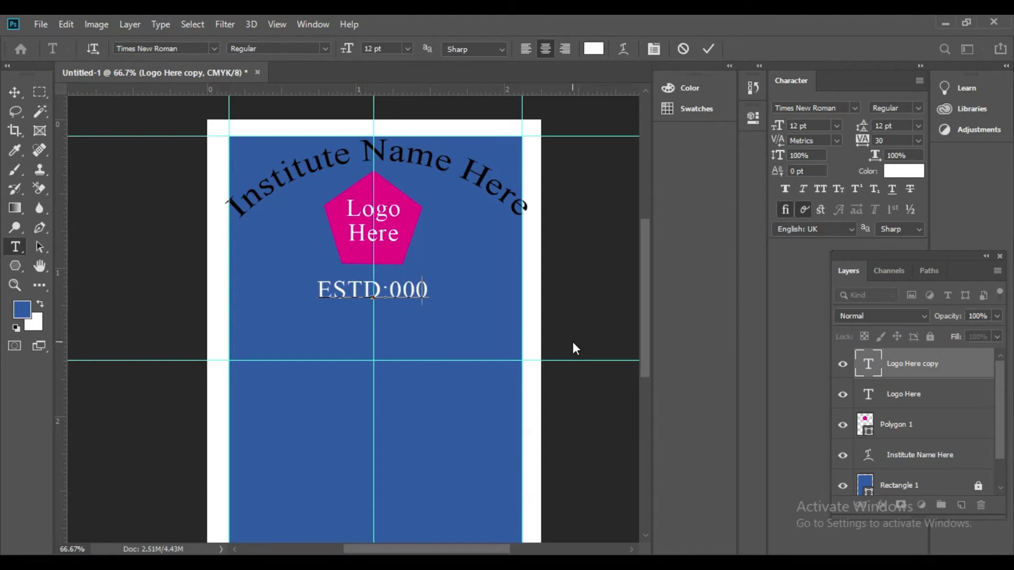
key(BackSpace)
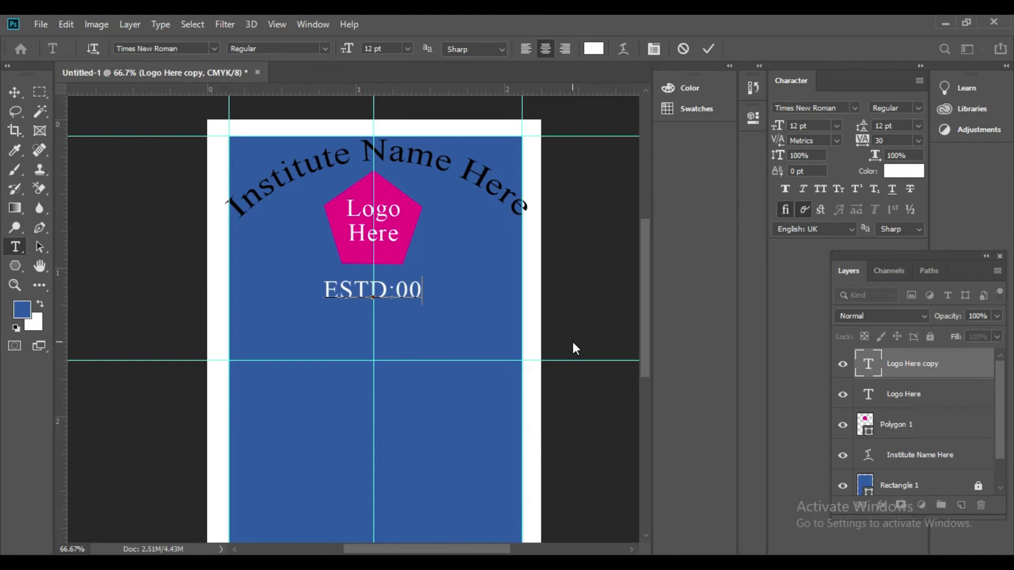
text(1)
key(BackSpace)
text(99)
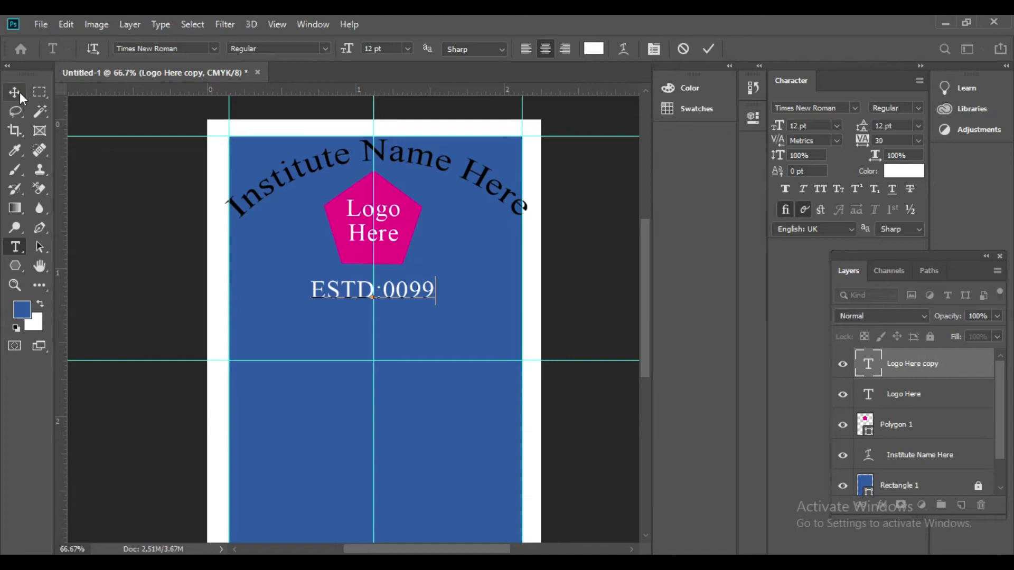
click(15, 92)
key(shift+Up)
key(shift+Up)
key(shift+Up)
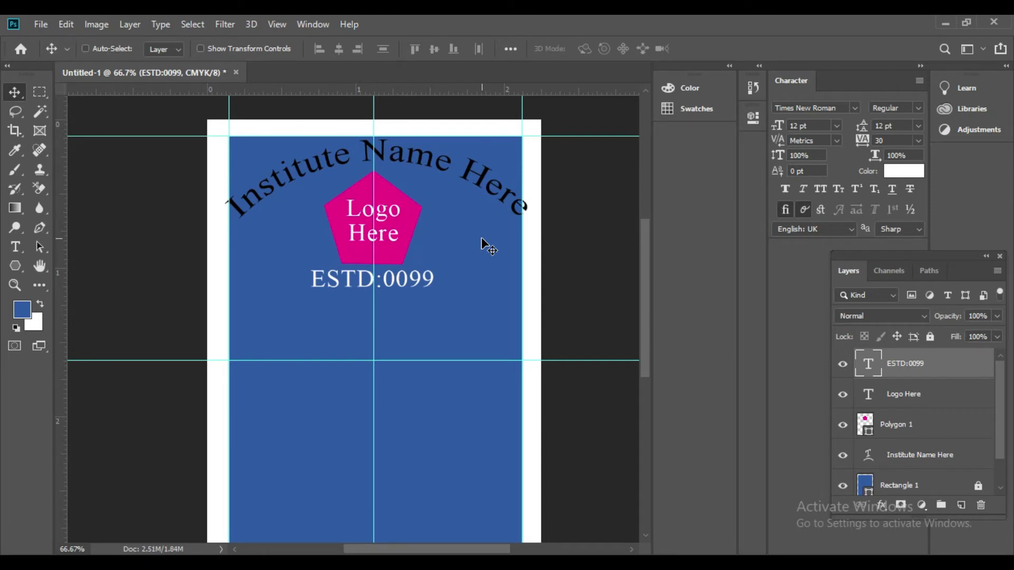
Draw a square rectangle below the ESTD:0099 line with no fill.
click(16, 266)
click(82, 266)
drag(314, 294, 425, 410)
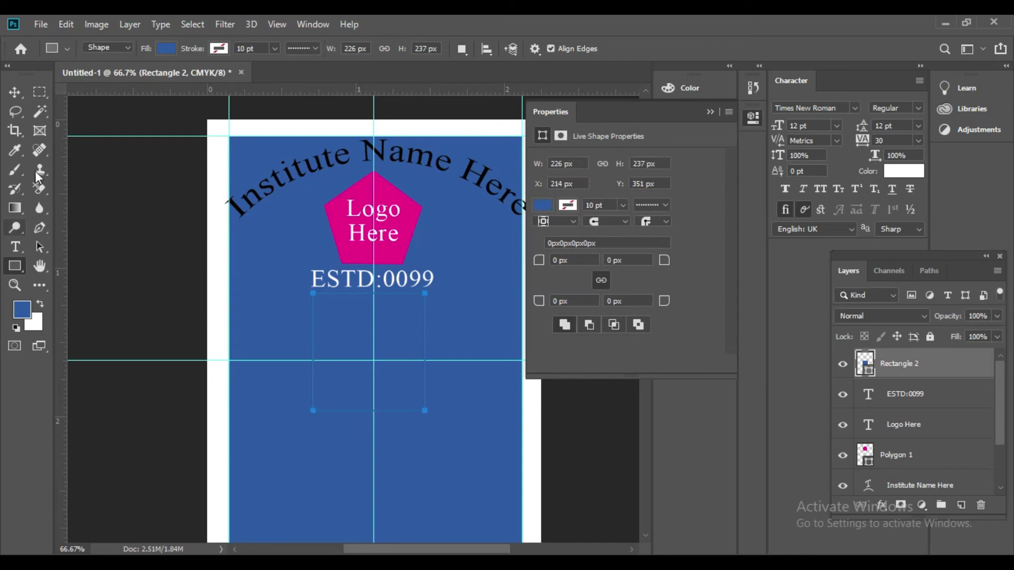
click(165, 50)
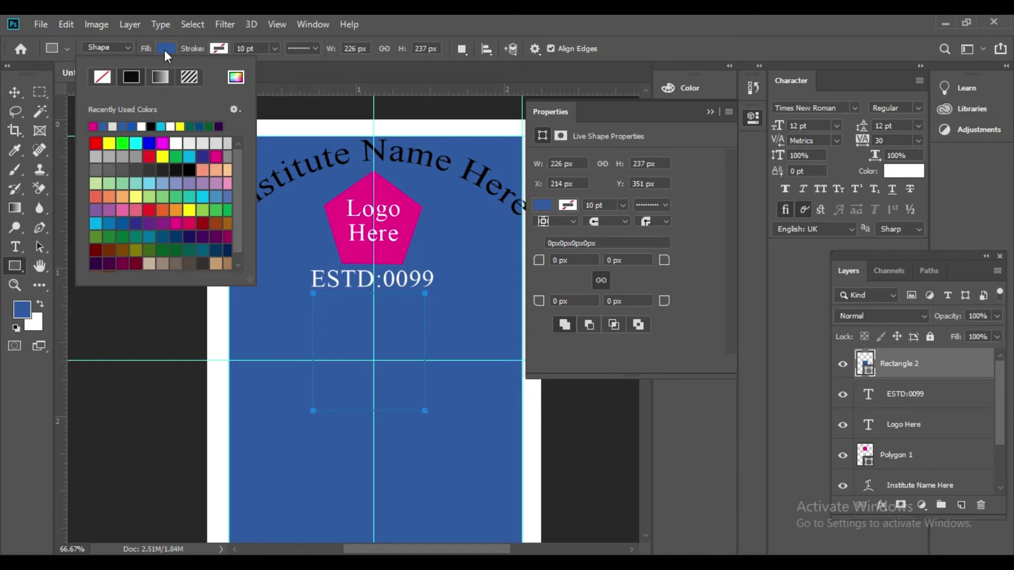
click(103, 78)
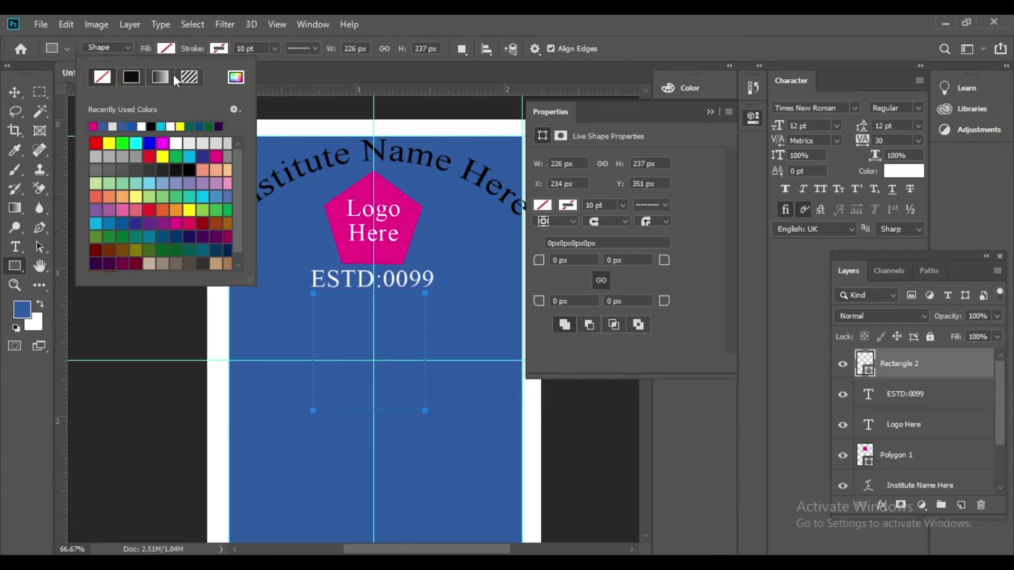
Give the square a solid magenta outline 3.74 pt wide.
click(217, 50)
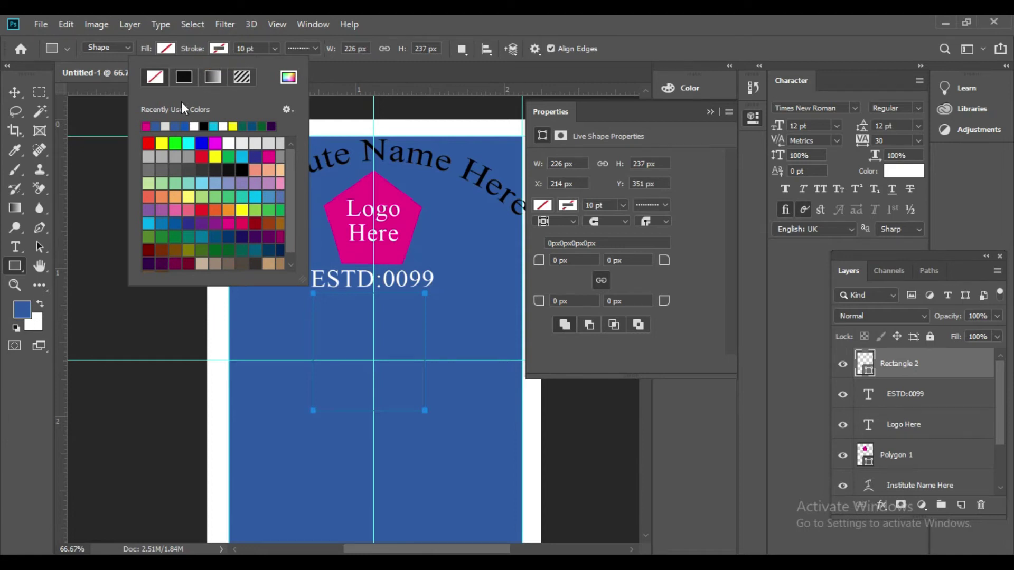
click(256, 236)
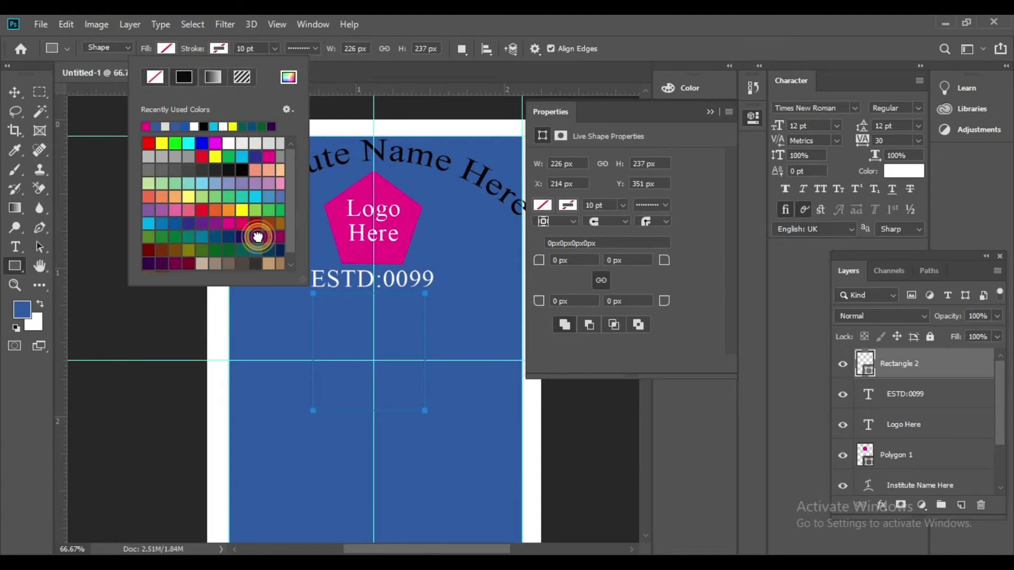
click(215, 144)
click(664, 205)
click(623, 253)
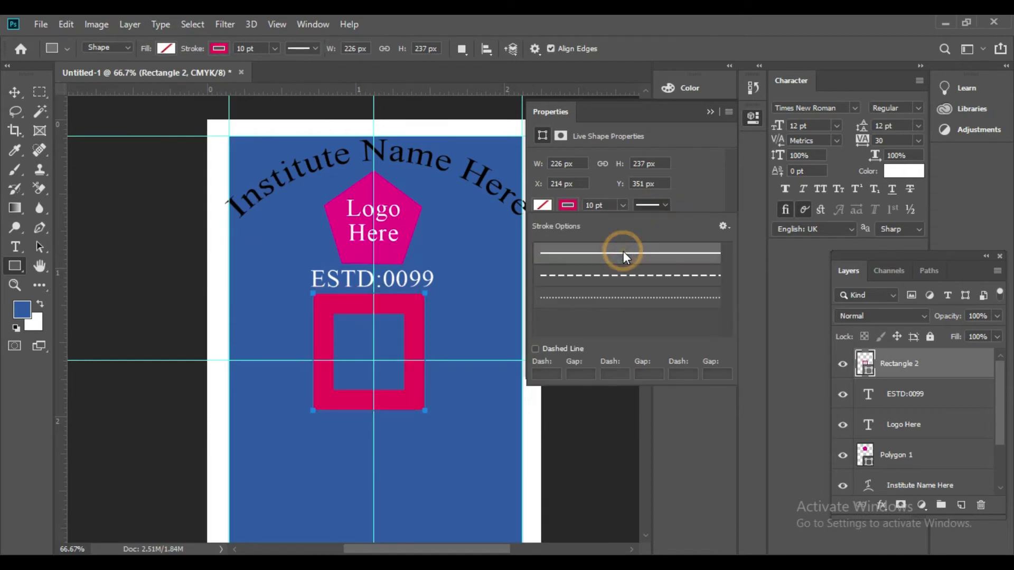
click(624, 205)
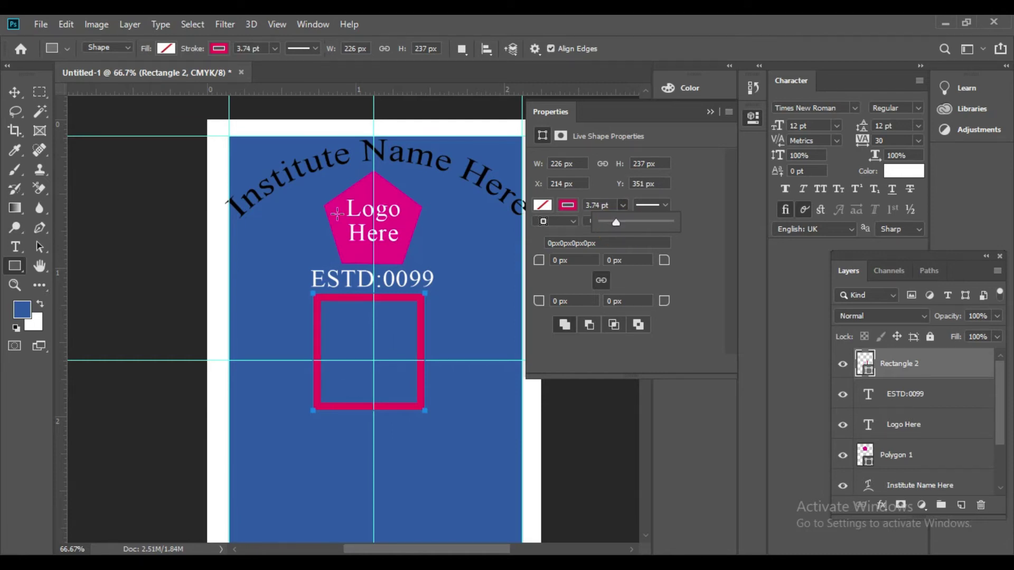
click(15, 92)
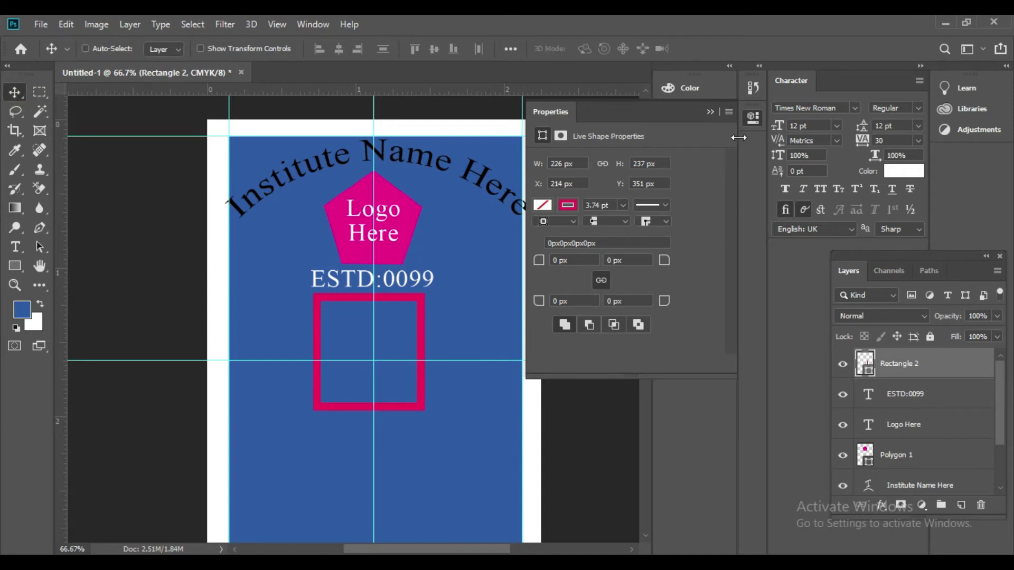
Thin the square frame's outline to 1.78 pt.
click(710, 112)
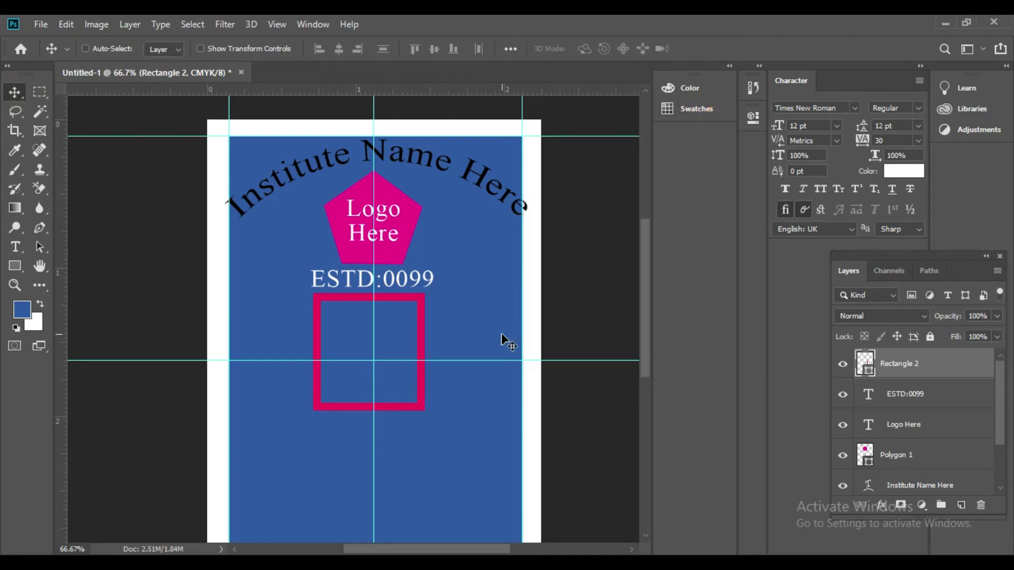
click(14, 265)
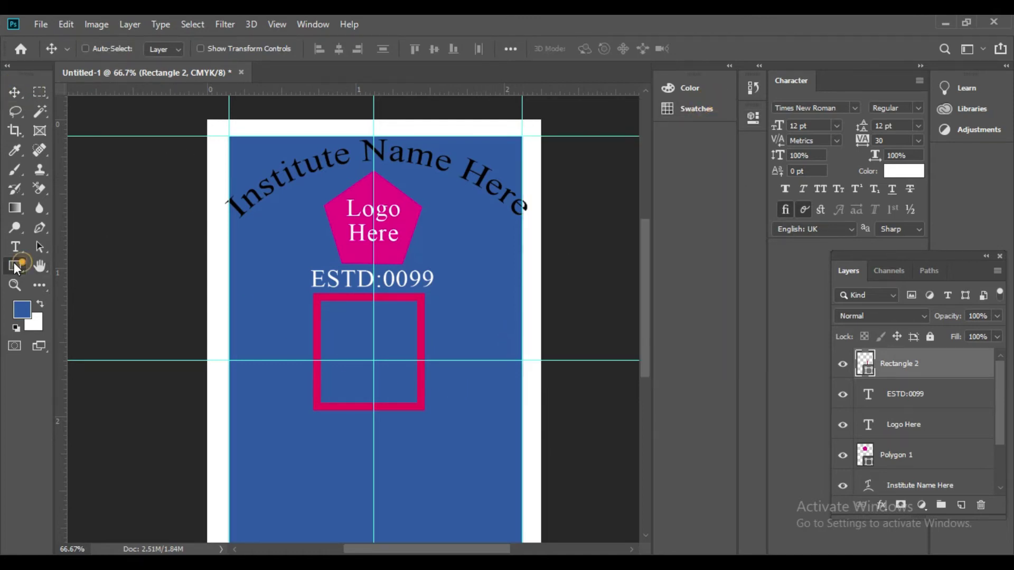
click(275, 49)
drag(274, 66, 273, 65)
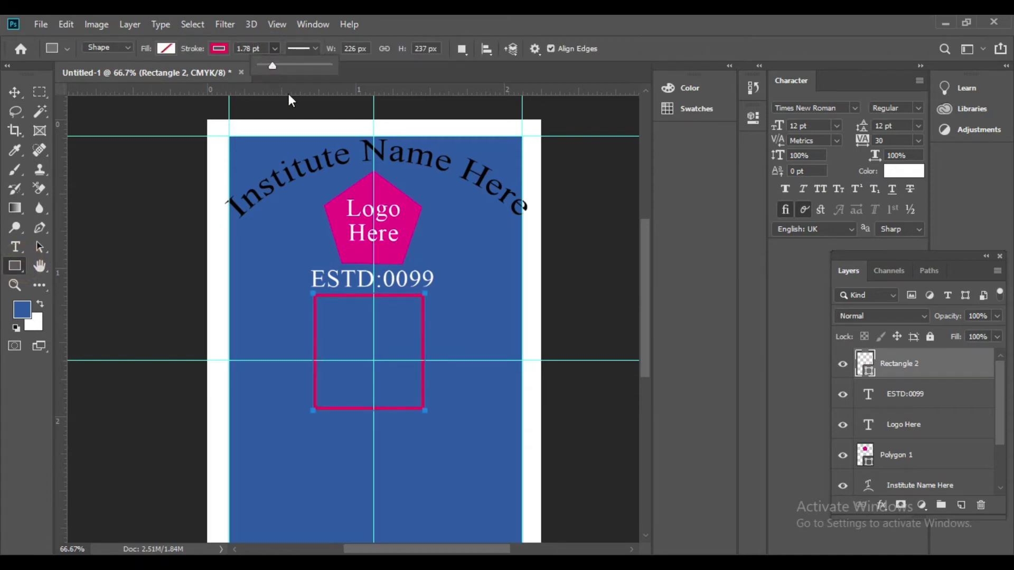
Enlarge the square frame about 11% around its centre with Free Transform.
click(15, 92)
key(ctrl+t)
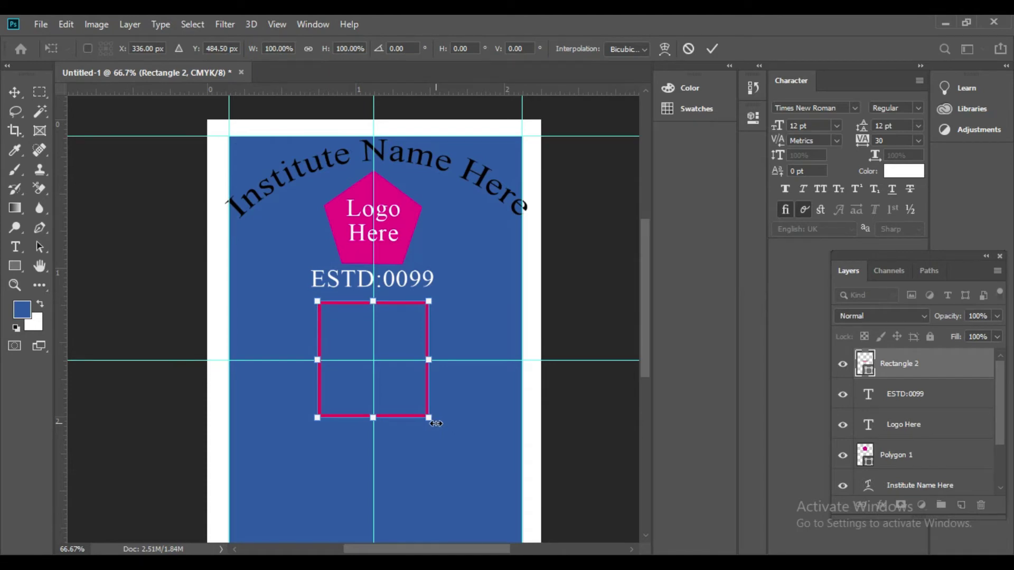
drag(429, 418, 429, 418)
drag(429, 417, 437, 425)
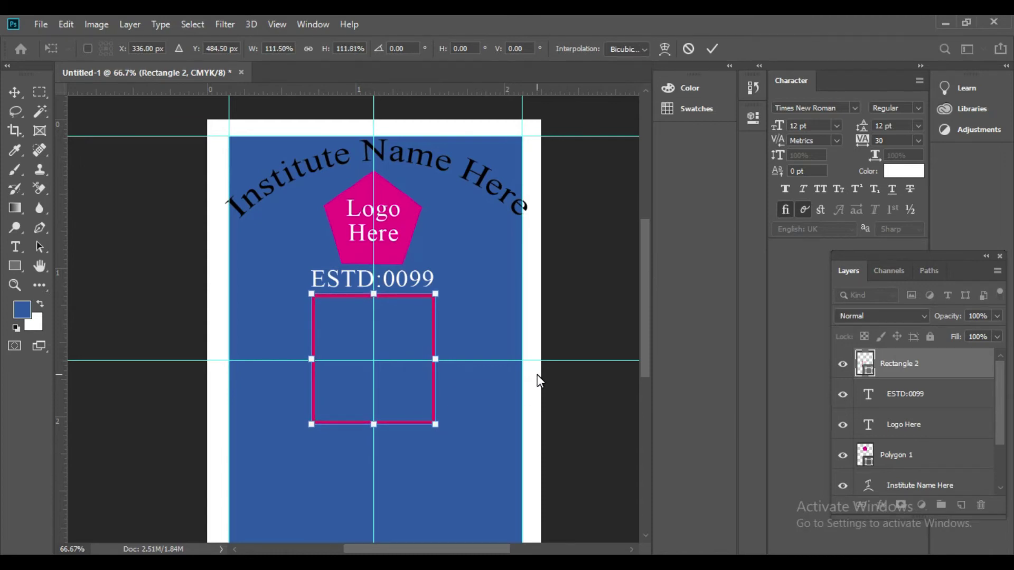
key(Return)
key(ctrl)
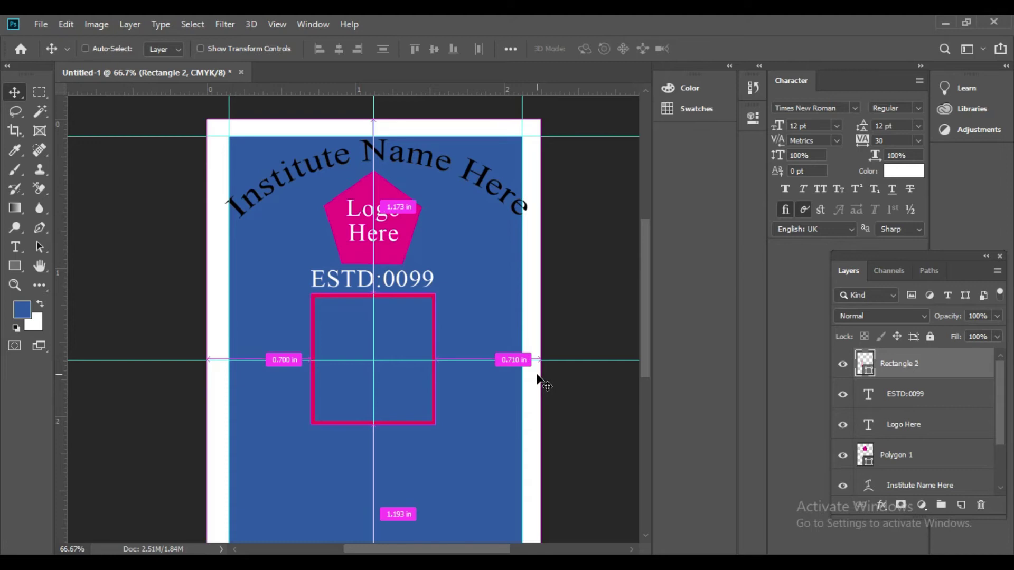
scroll(536, 379, down, 1)
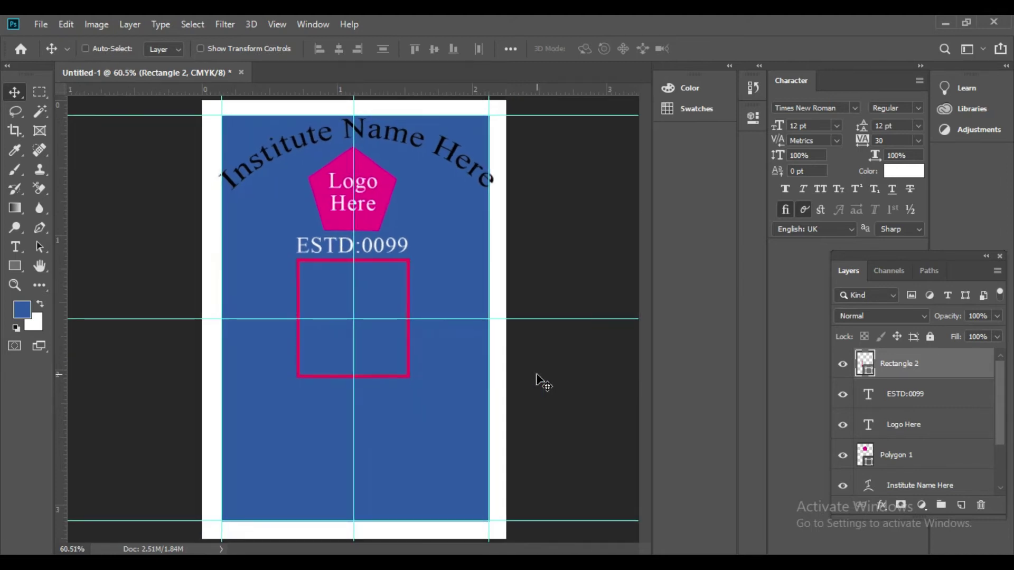
scroll(366, 324, up, 1)
mouse_move(437, 363)
mouse_down()
mouse_move(440, 417)
mouse_move(441, 391)
mouse_up()
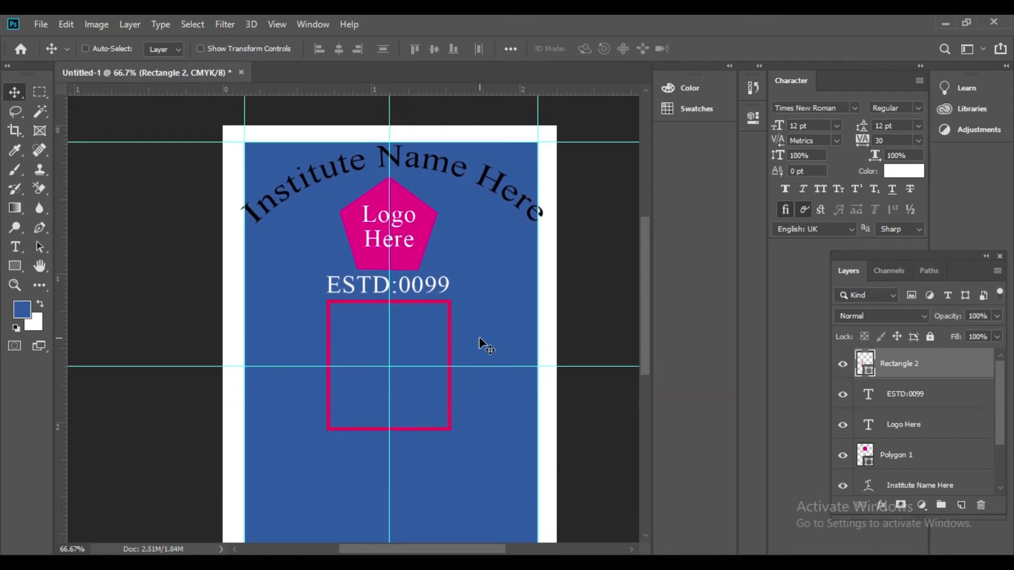
scroll(475, 370, down, 3)
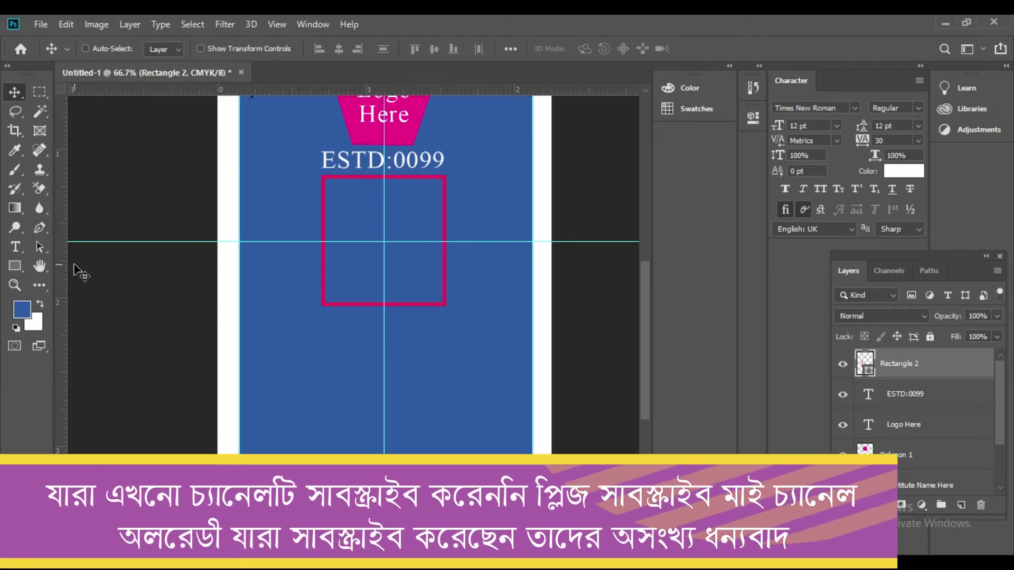
Add white 'ID CARD' text positioned so ID and CARD flank the photo frame.
click(15, 247)
click(295, 338)
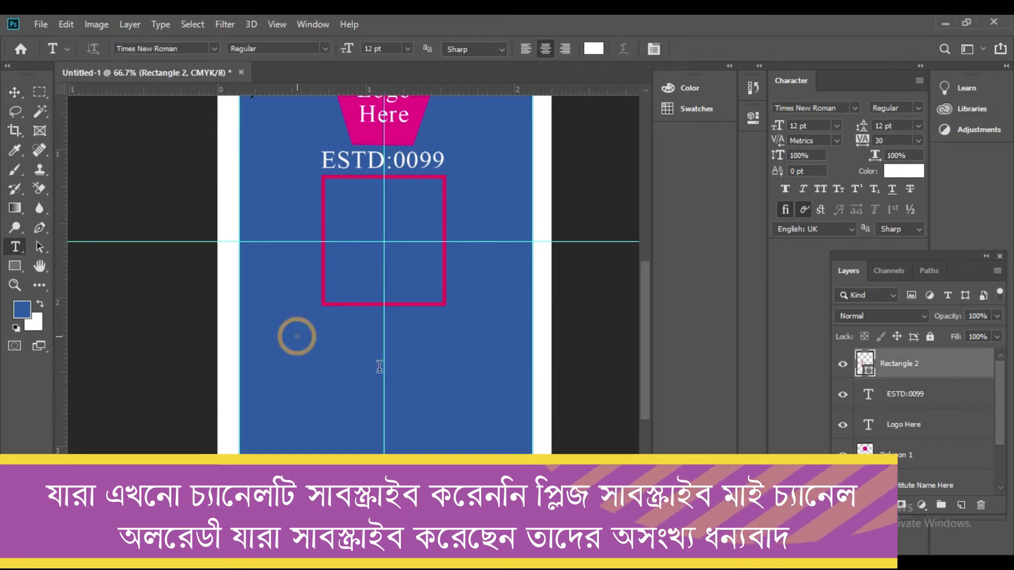
text(ID)
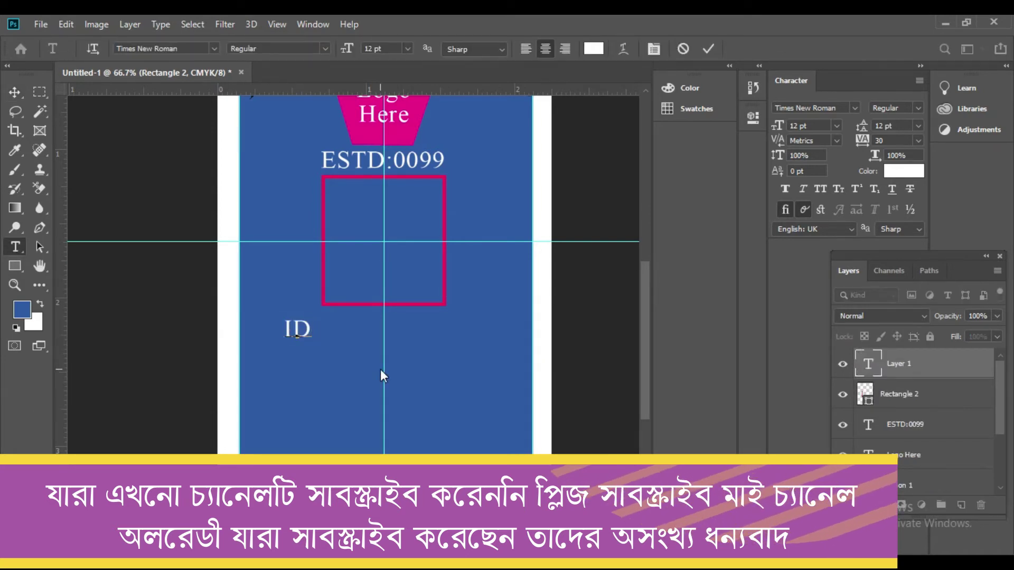
text(C)
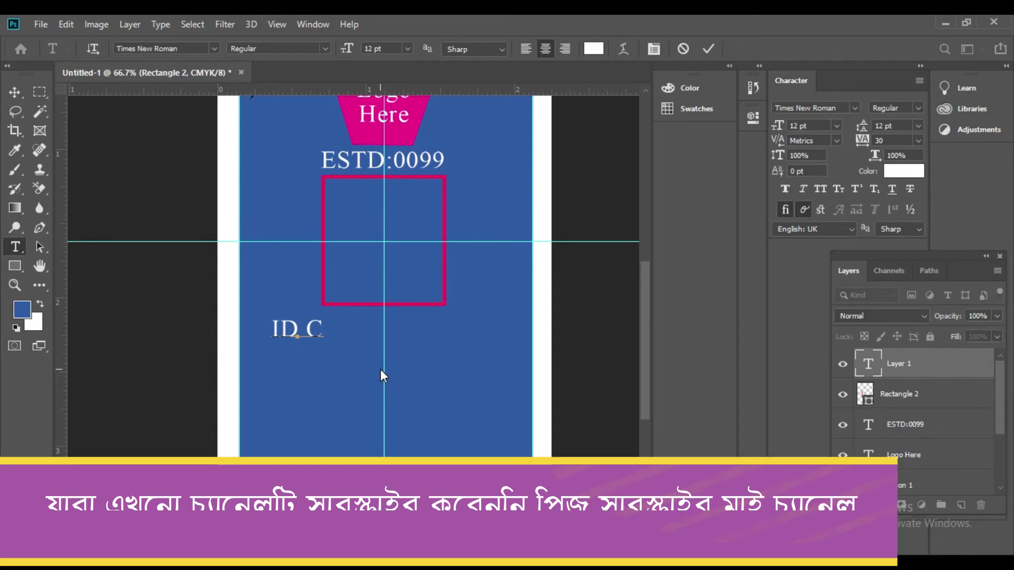
text(ARD)
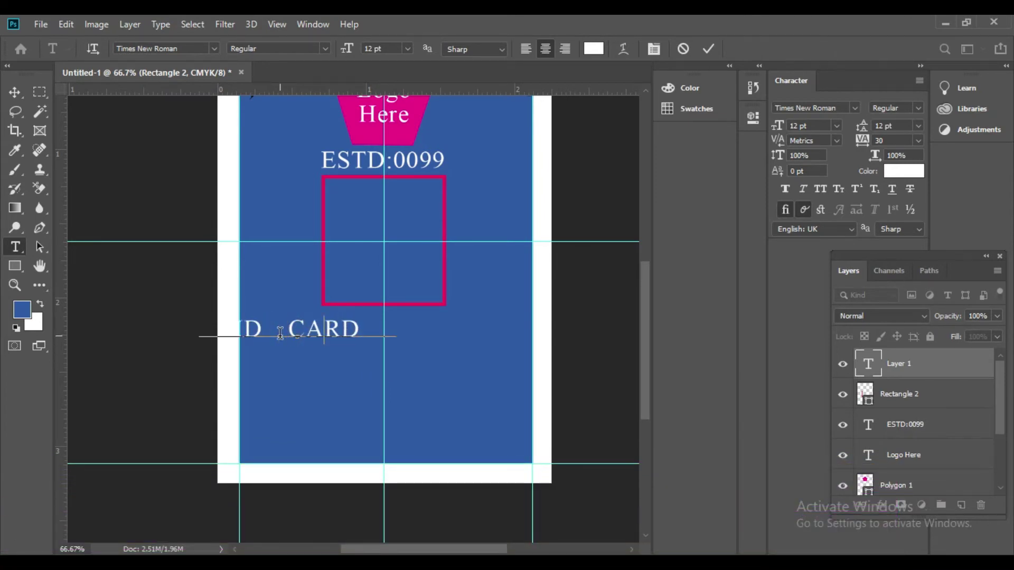
click(15, 92)
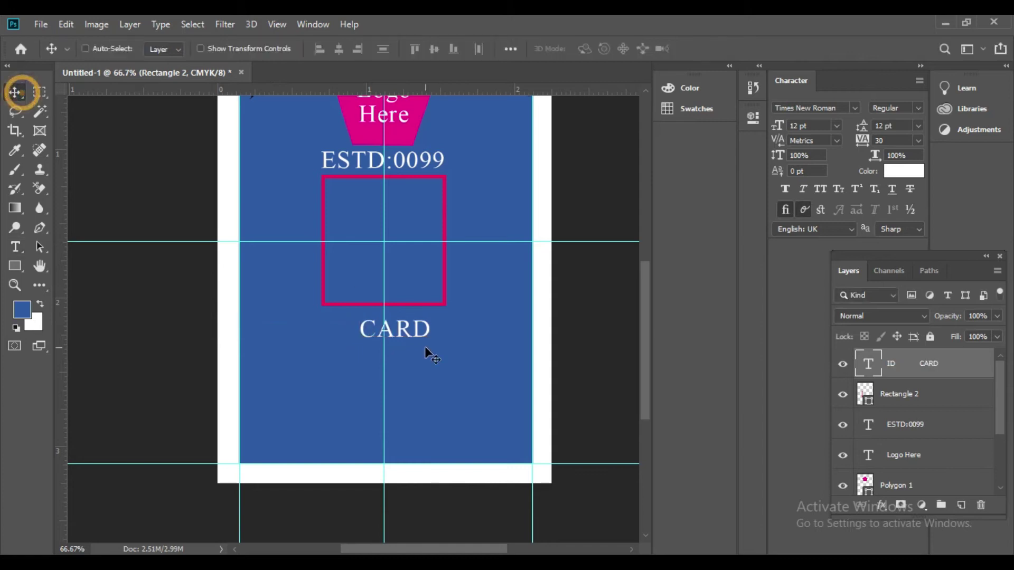
mouse_move(414, 340)
mouse_down()
mouse_move(492, 235)
mouse_move(516, 227)
mouse_move(506, 224)
mouse_move(513, 250)
mouse_up()
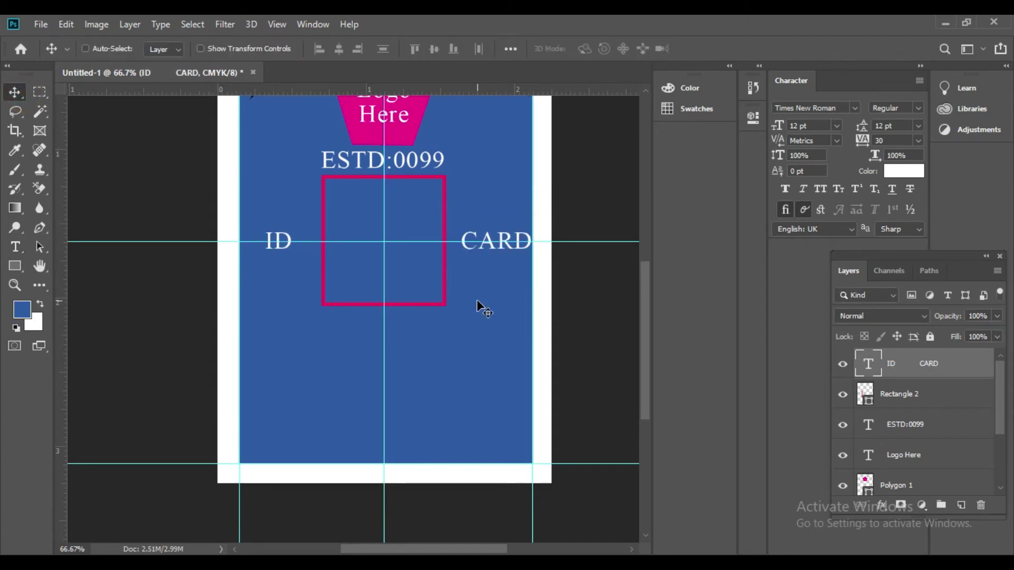
key(Left)
key(Left)
key(Left)
key(Left)
key(Left)
key(Left)
key(Left)
key(Left)
key(Left)
key(Left)
key(Left)
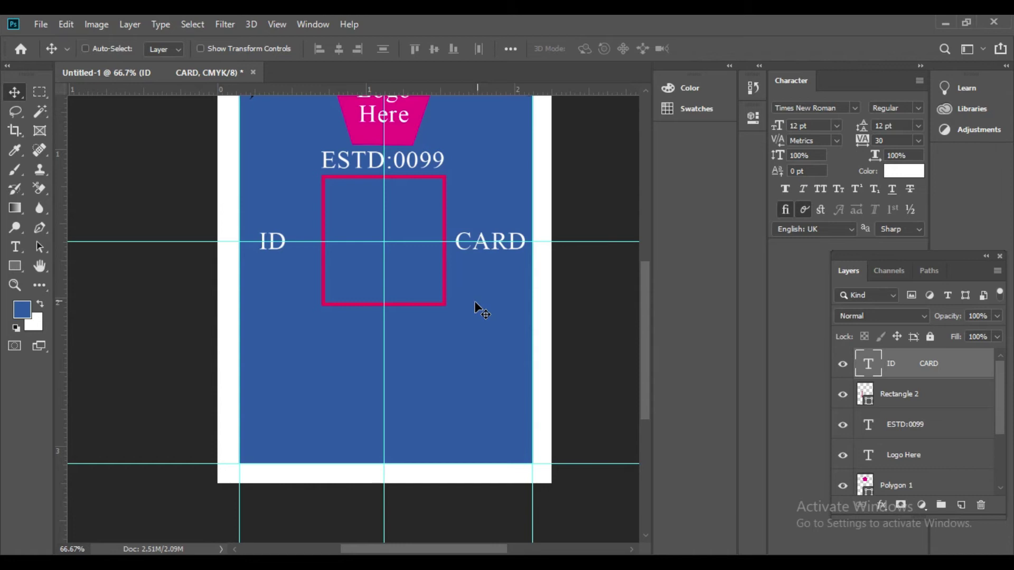
Duplicate the ESTD:0099 text layer to below the photo frame.
click(369, 165)
click(913, 394)
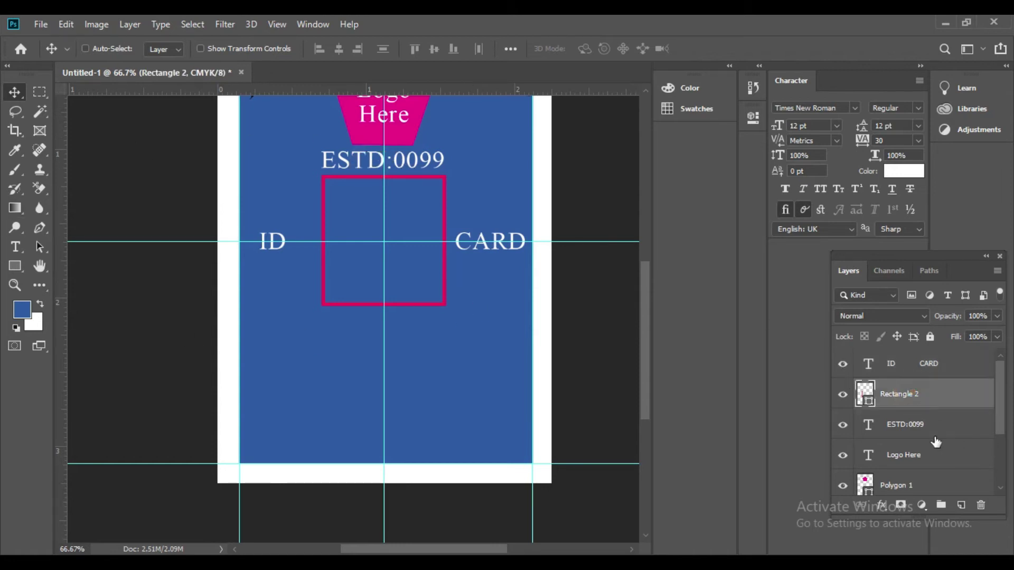
click(914, 426)
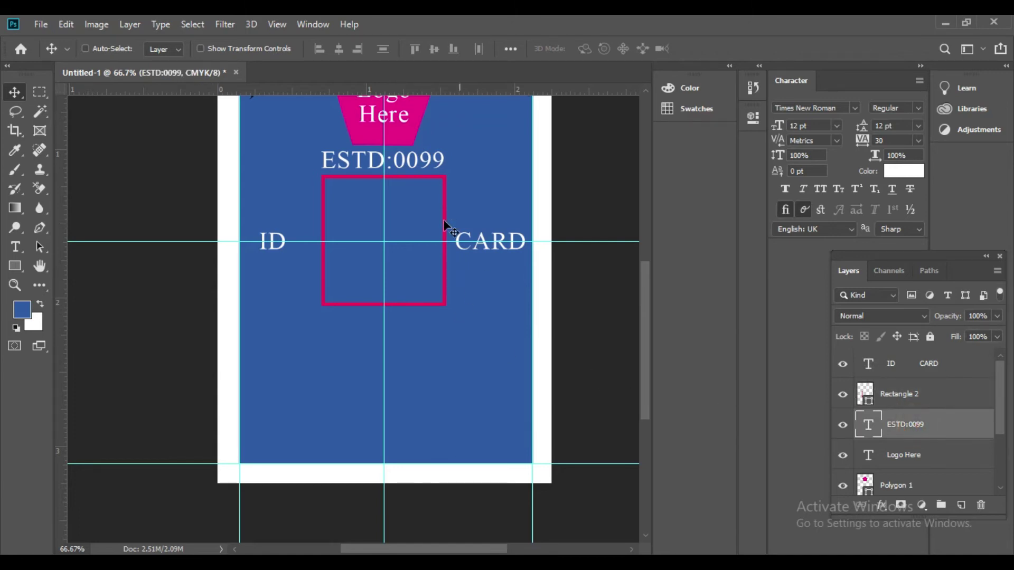
drag(422, 160, 368, 324)
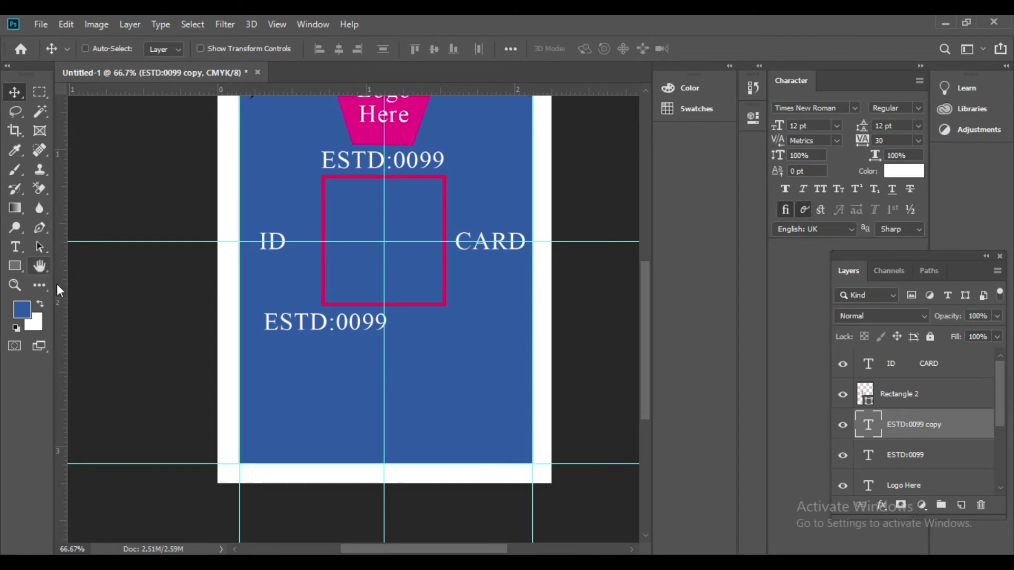
Replace the copied text with the student's name line and 'Classs: B.Sc (Pass)'.
click(15, 247)
click(271, 319)
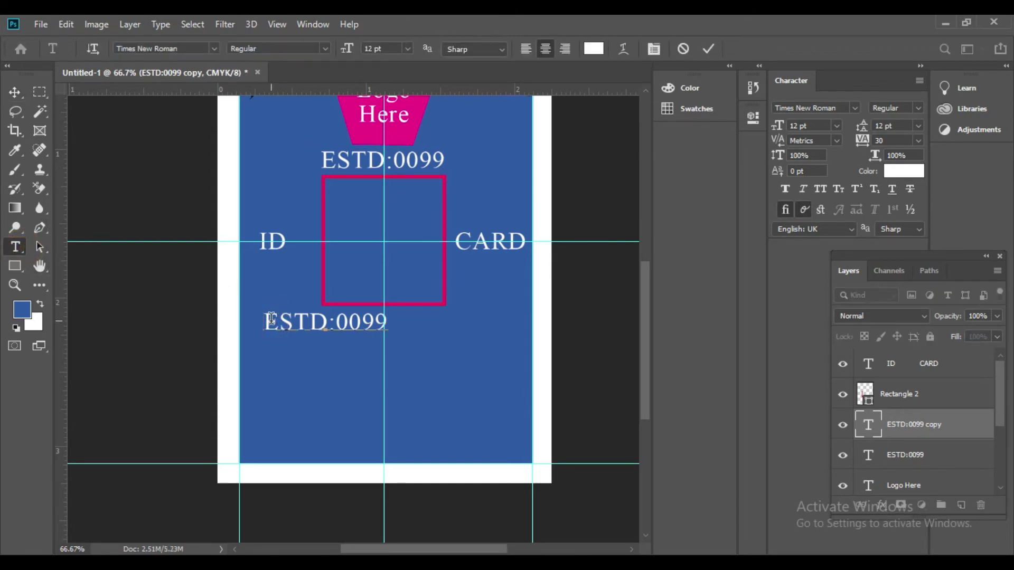
key(ctrl+a)
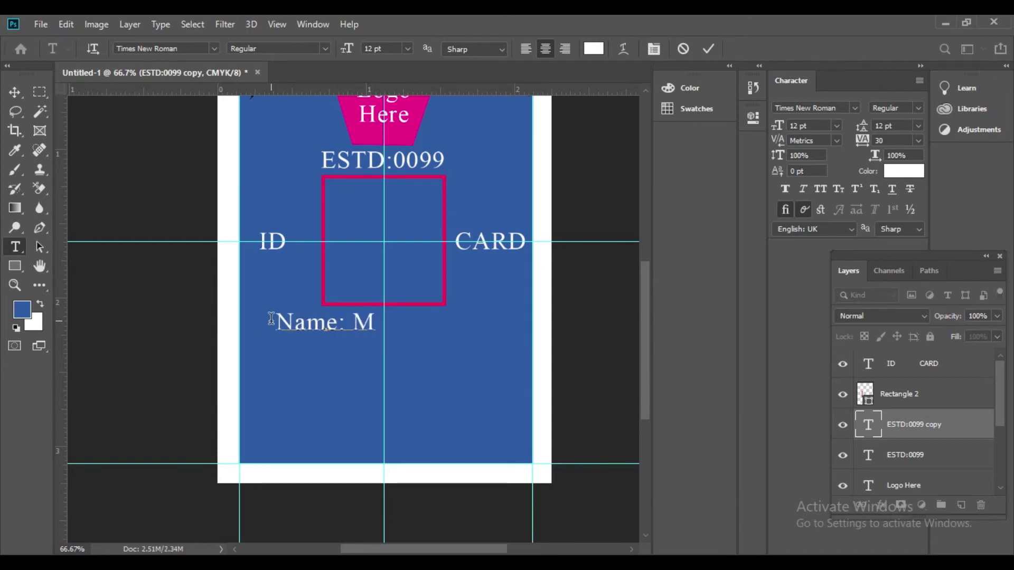
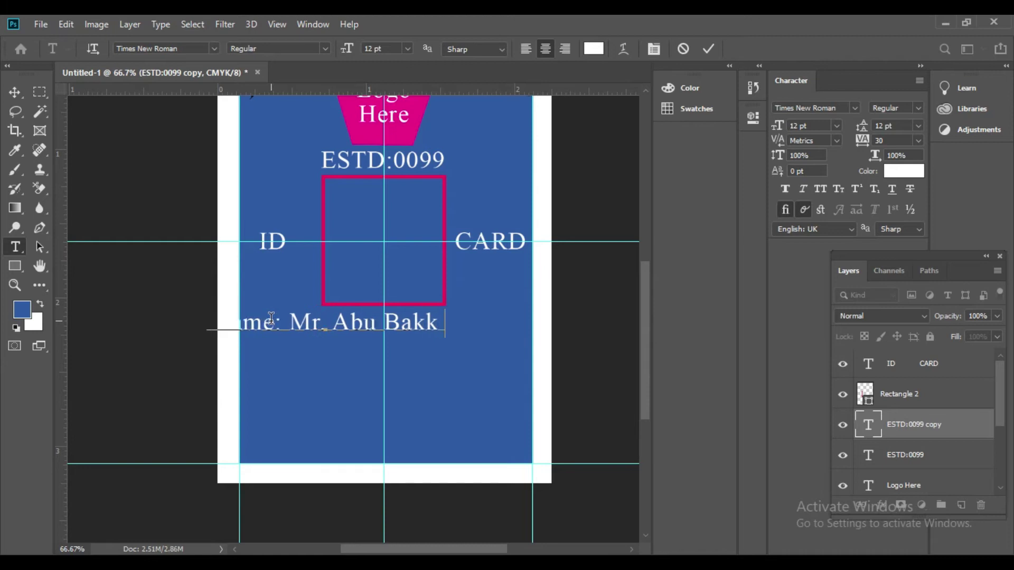
key(Return)
text(Father:)
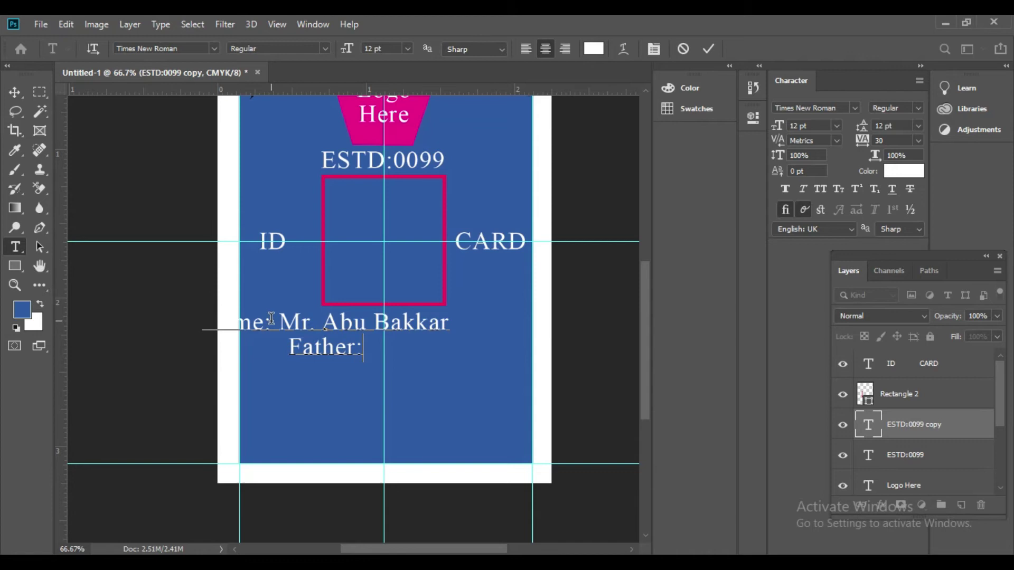
key(shift+Home)
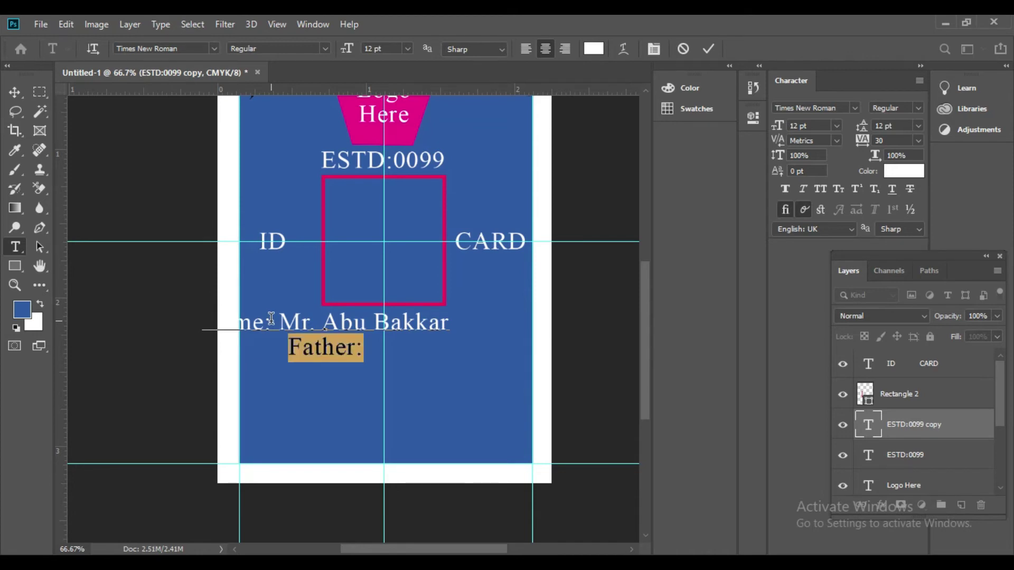
key(BackSpace)
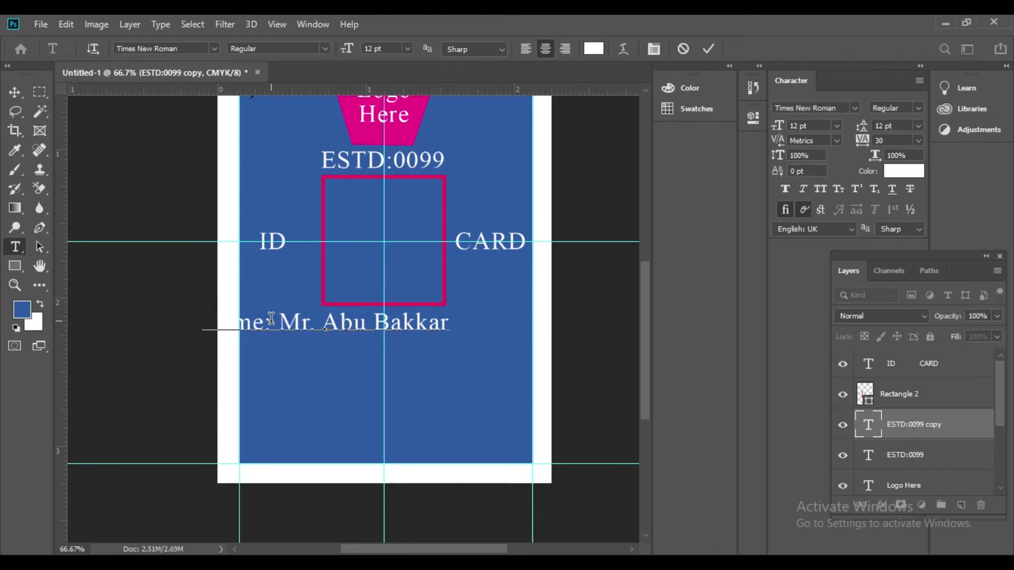
text(Classs)
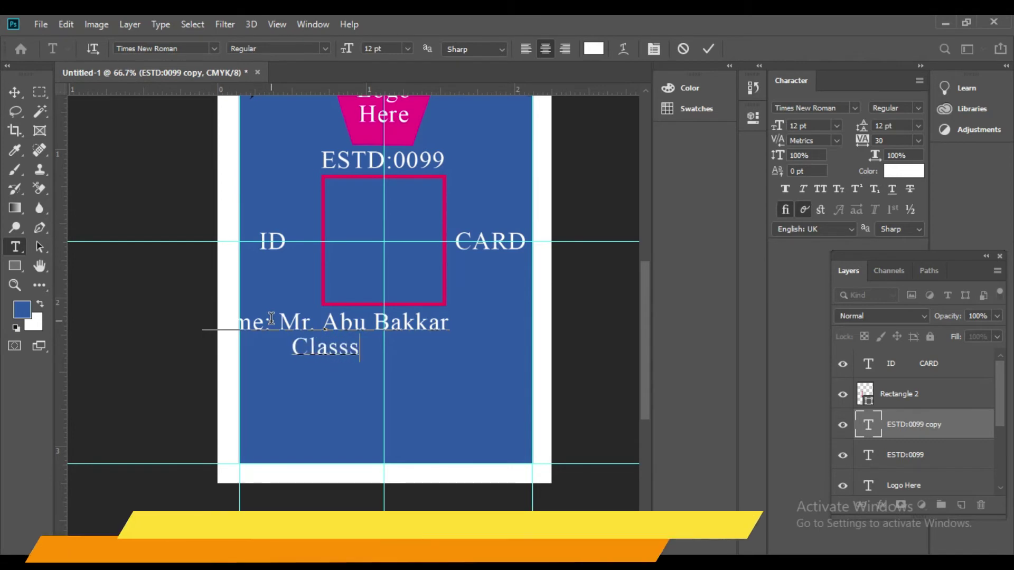
text(:)
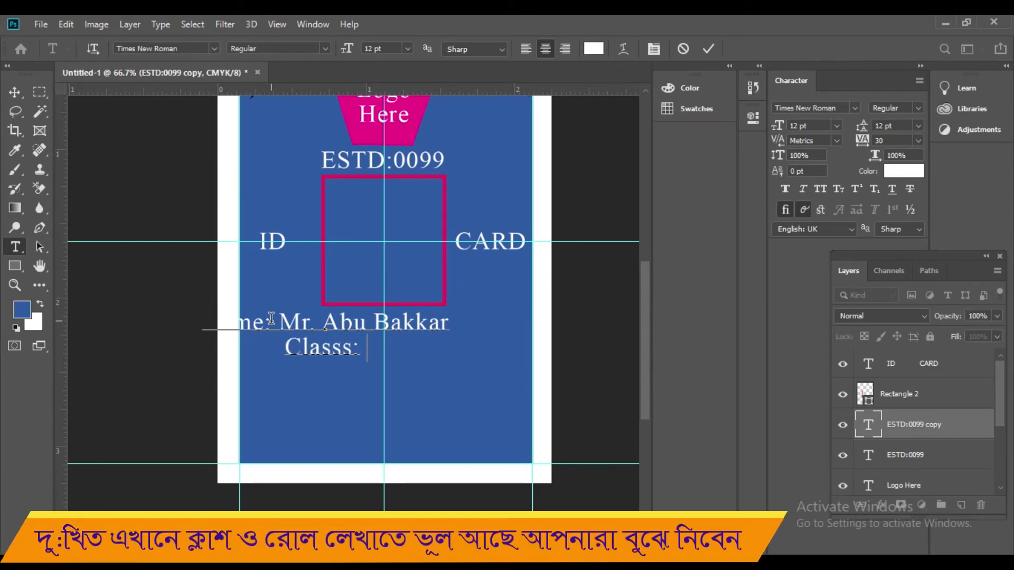
text(B.Sc)
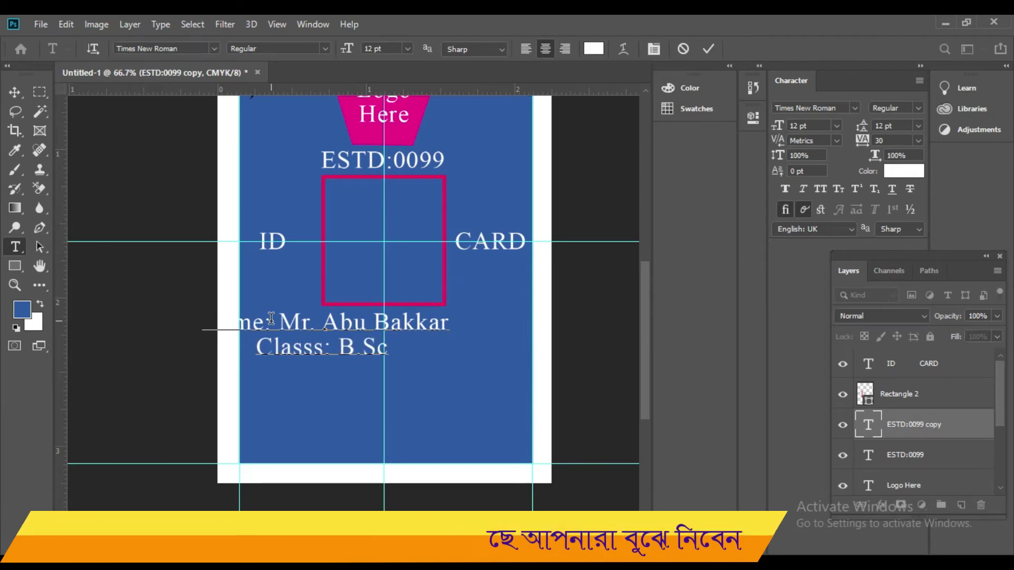
text( (Pass))
Add the lines 'Rool: 0016 Section: A' and 'Session: 2021-22', then commit.
key(Return)
text(Rool)
key(BackSpace)
key(BackSpace)
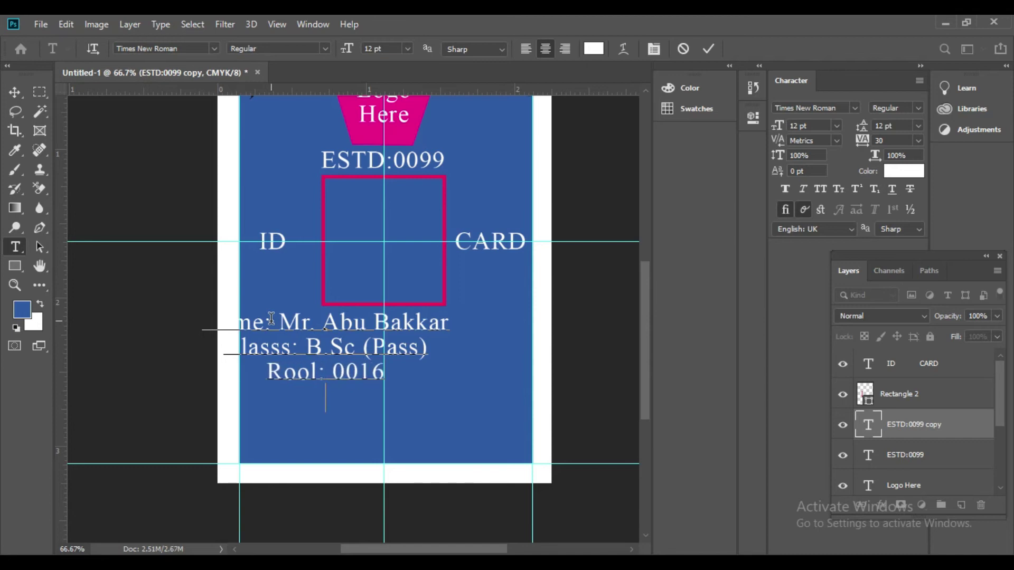
text(Section: )
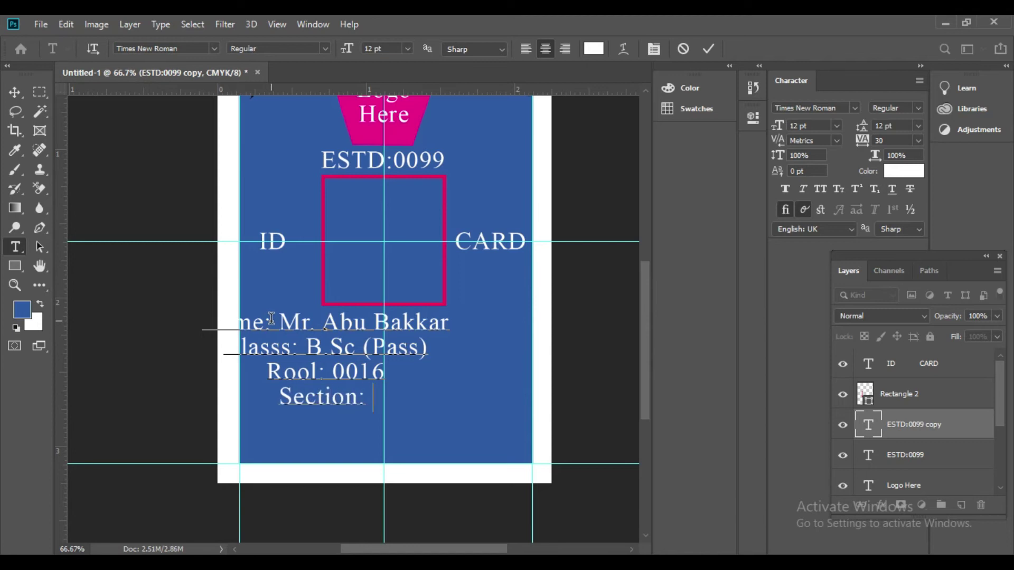
text(A)
key(Return)
text(Sesion)
key(BackSpace)
key(BackSpace)
key(BackSpace)
text(sion)
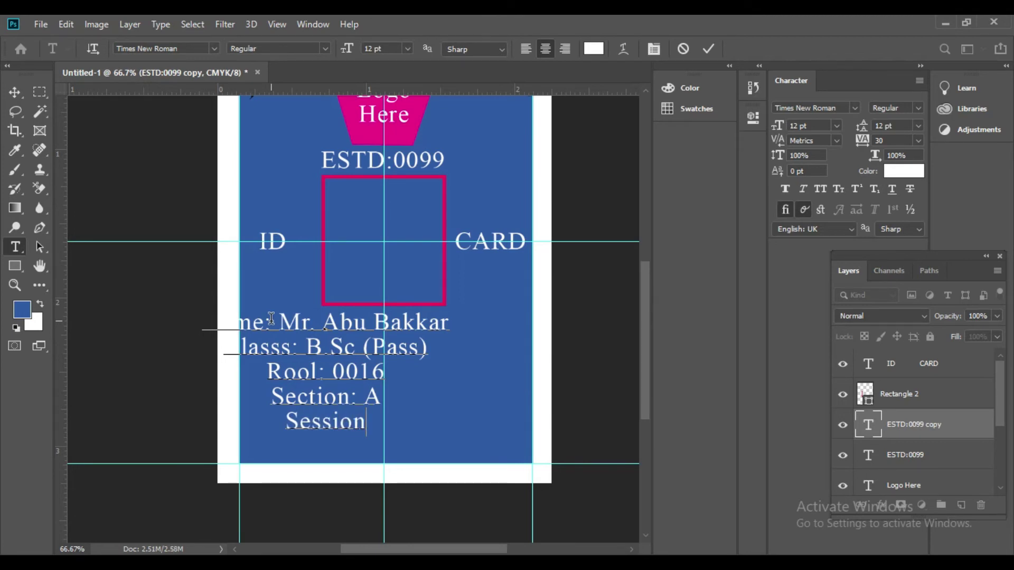
text(: 20)
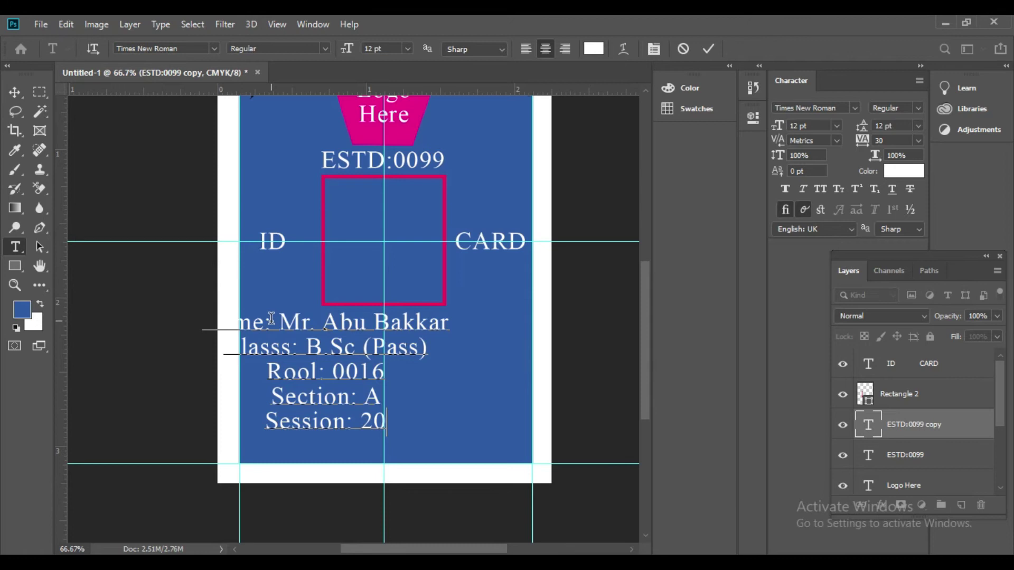
text(21-22)
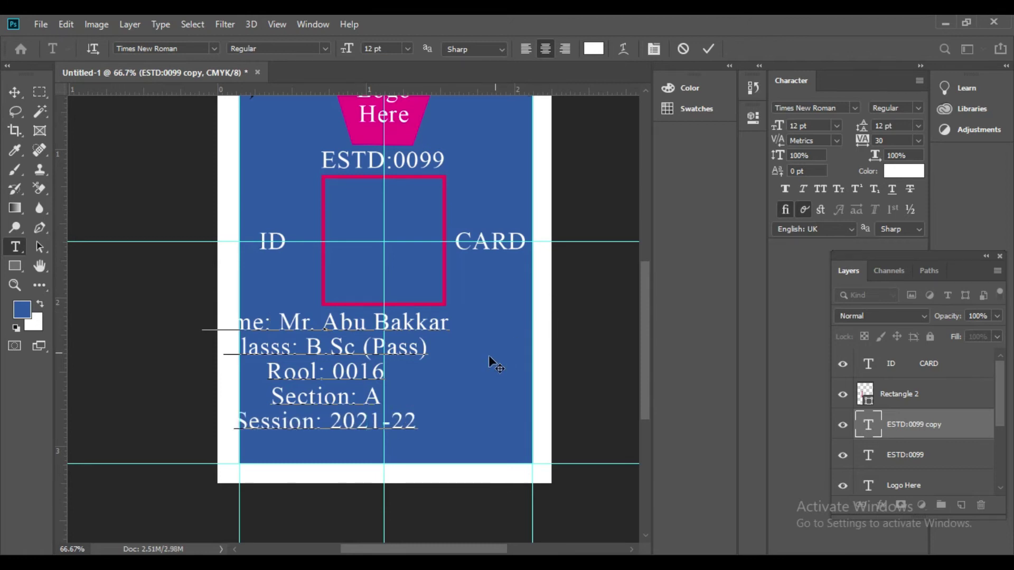
click(15, 94)
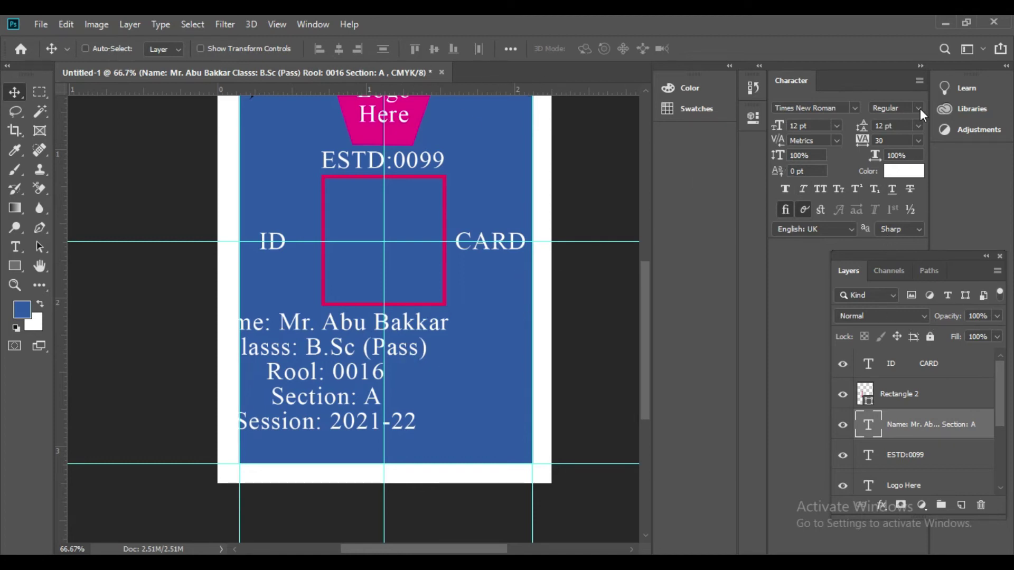
Left-align the details block at the card's left margin and set it to 11 pt.
click(919, 80)
click(836, 213)
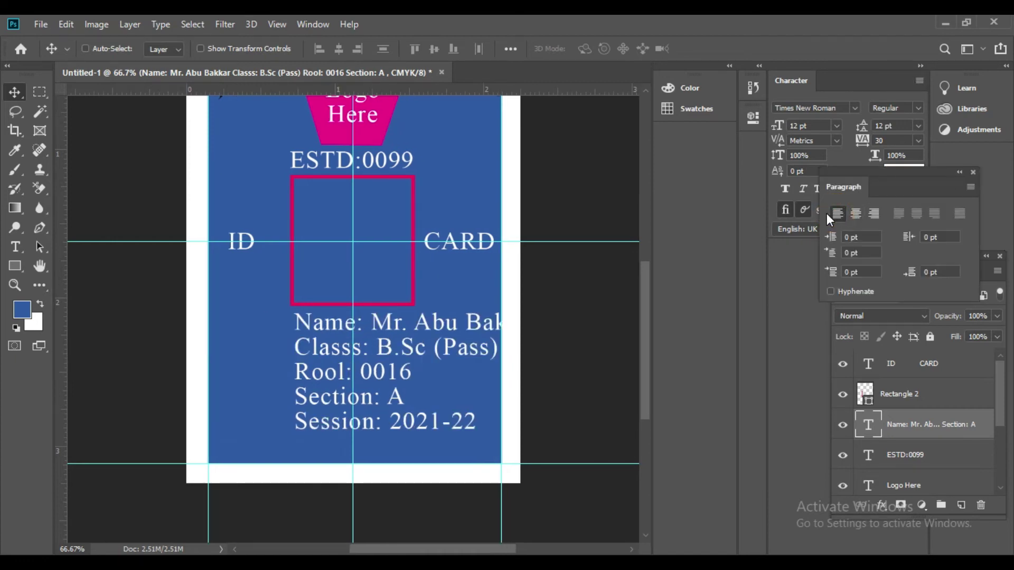
drag(414, 354, 331, 363)
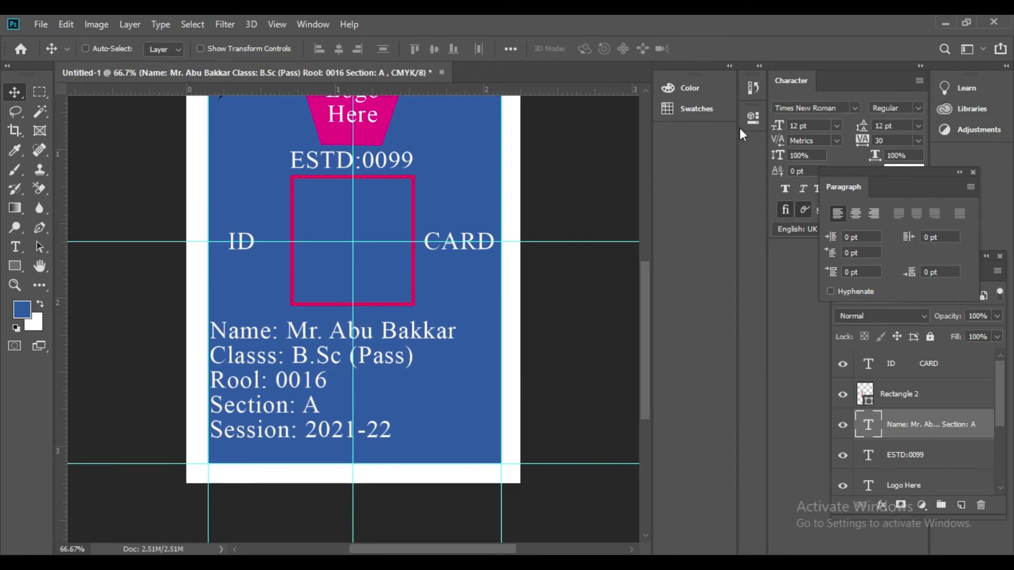
double_click(810, 130)
text(11)
key(Return)
key(Up)
key(Up)
key(Up)
key(Up)
key(Up)
key(Up)
key(Up)
key(Up)
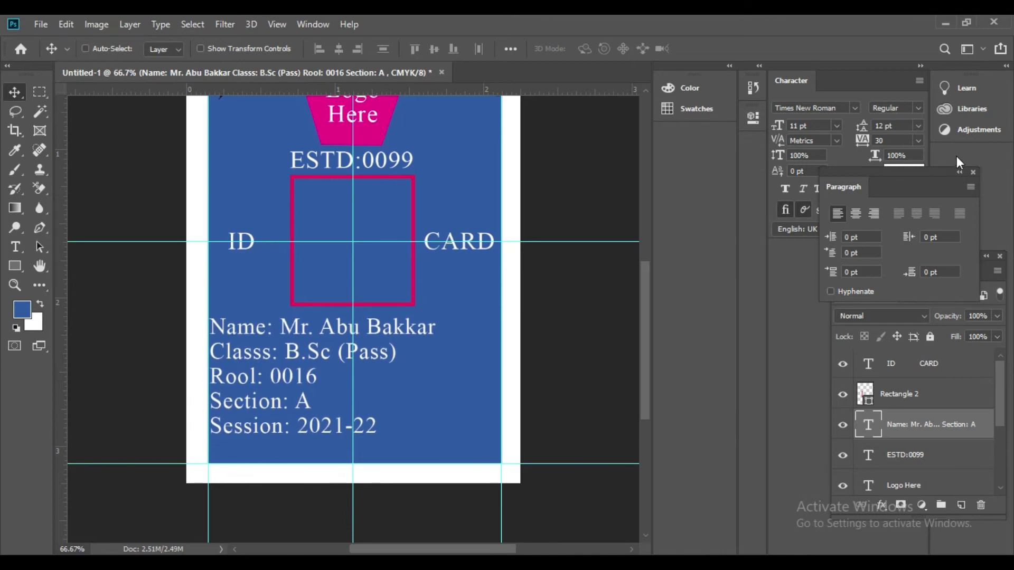
Set the details block's leading to 11 pt and view the whole card at 50%.
double_click(906, 127)
click(906, 124)
text(1)
key(Return)
click(15, 92)
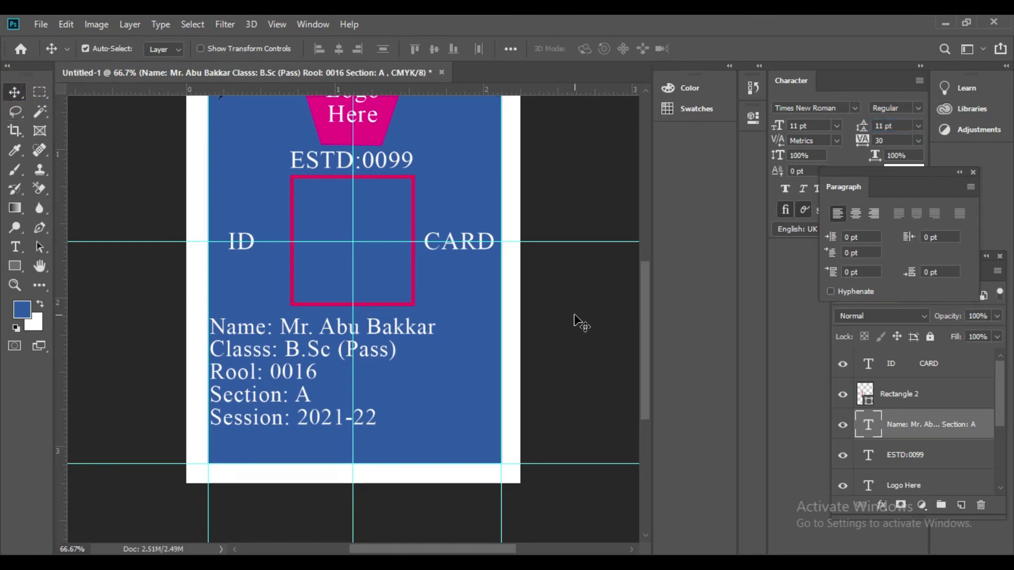
key(ctrl+0)
key(ctrl+minus)
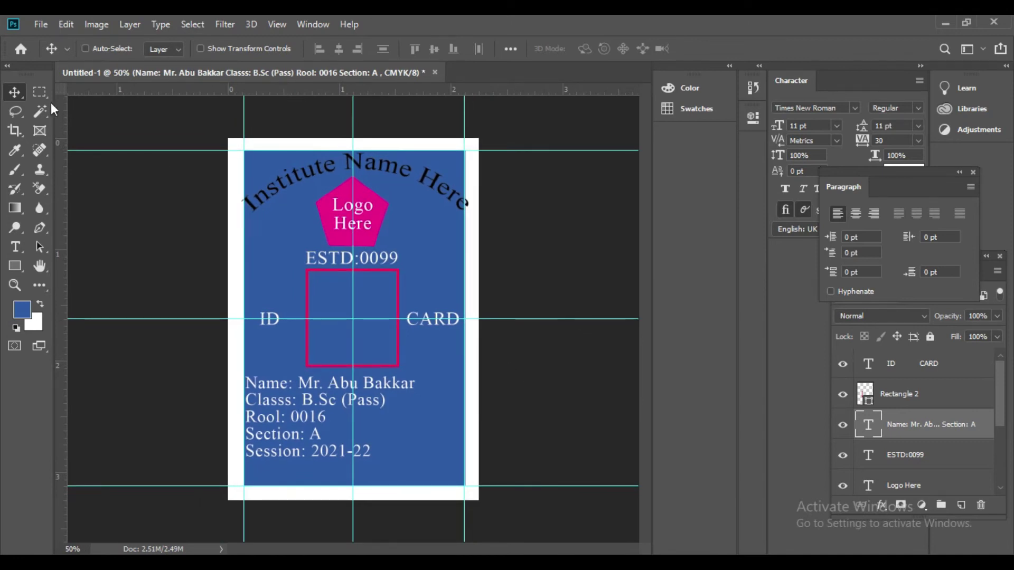
Open Apply Pic.jpg from the January-22 Image folder.
click(15, 93)
key(ctrl+o)
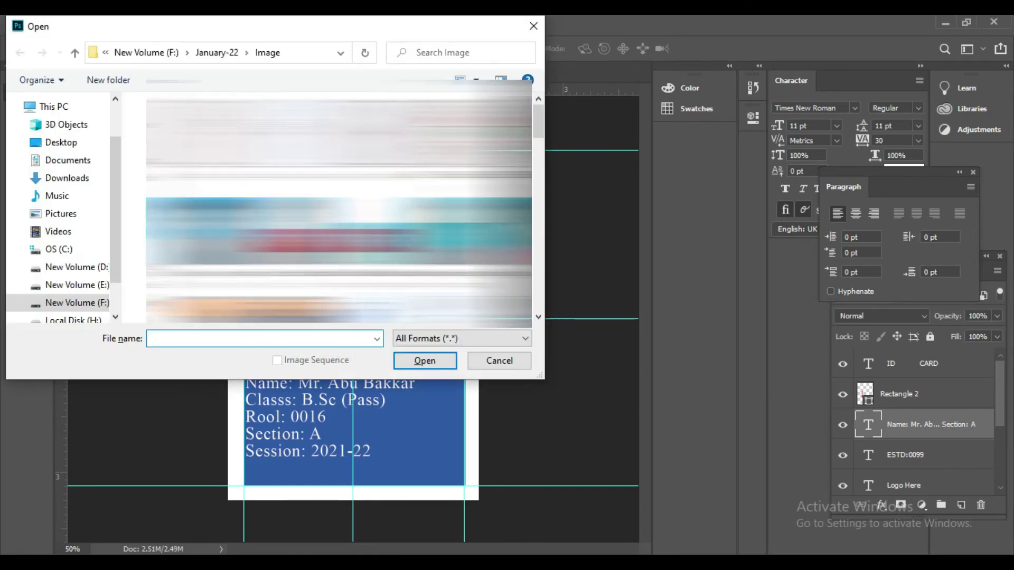
scroll(338, 211, down, 3)
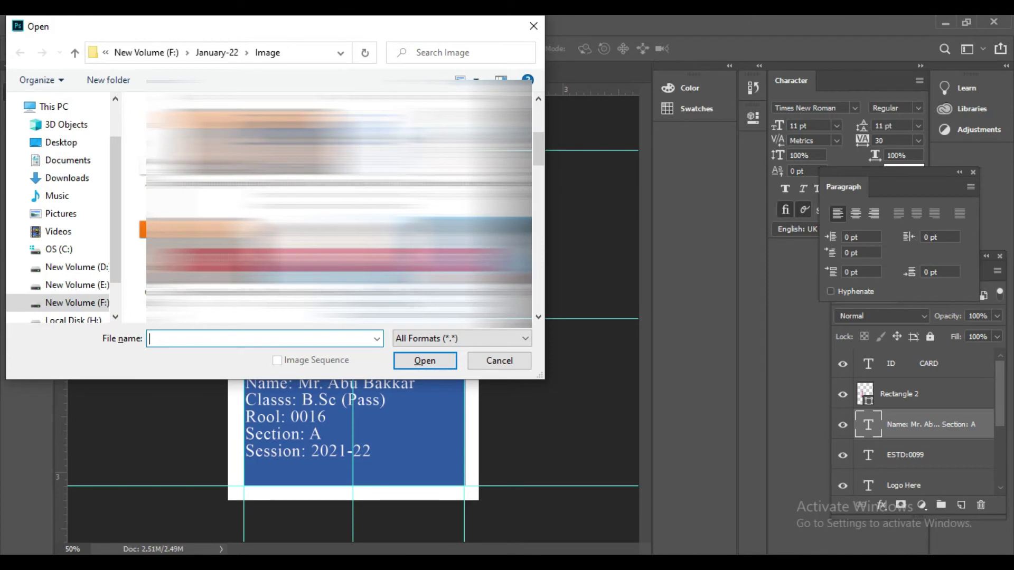
click(454, 311)
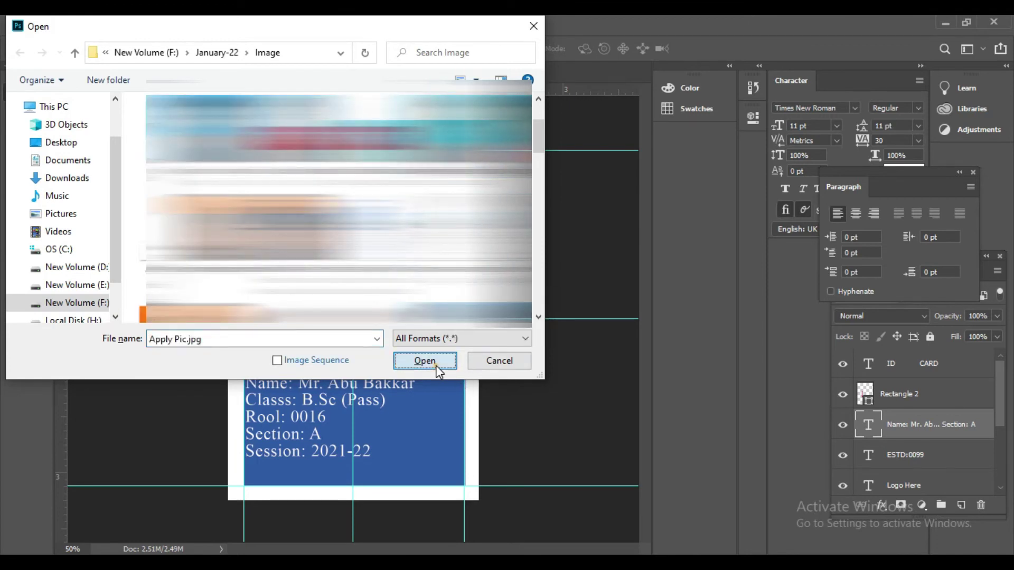
click(436, 366)
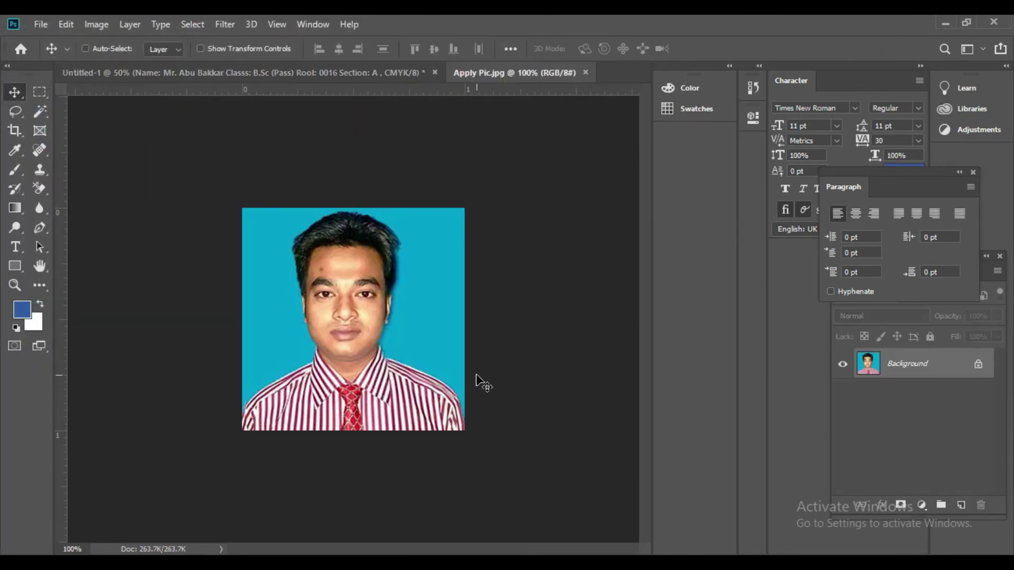
Select the portrait area of Apply Pic.jpg and paste it into the ID card.
key(m)
drag(271, 207, 436, 438)
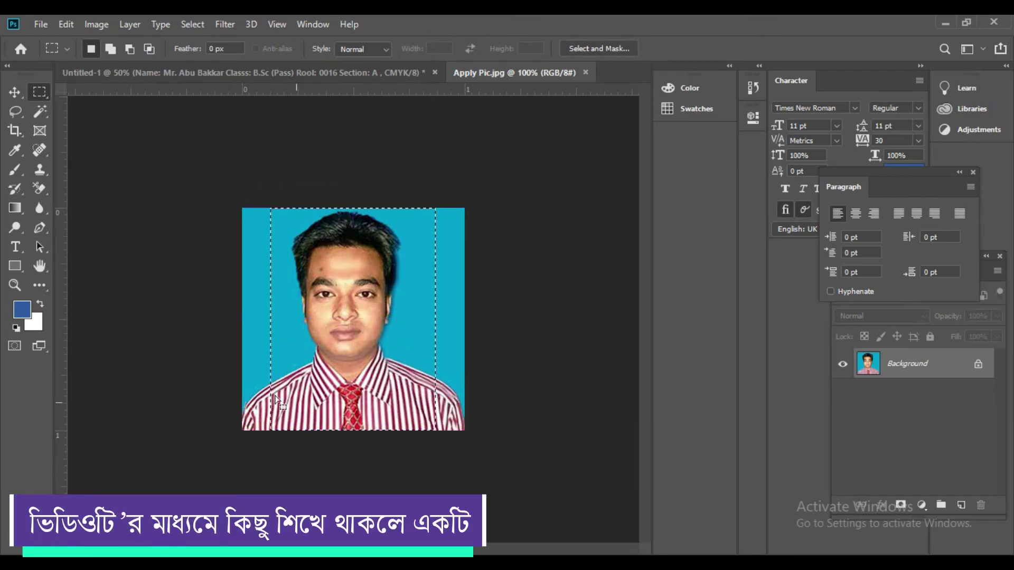
click(253, 73)
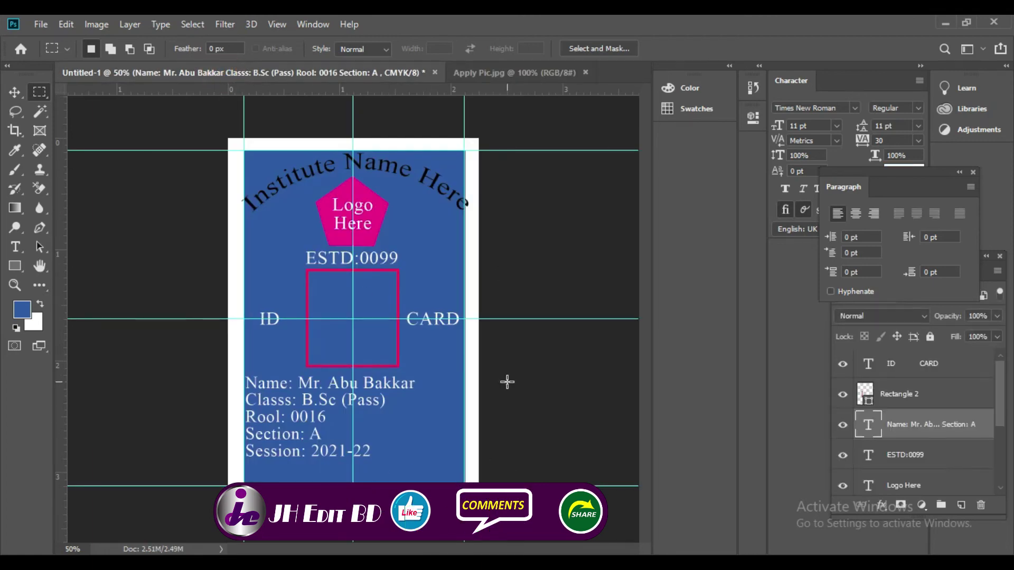
key(ctrl+v)
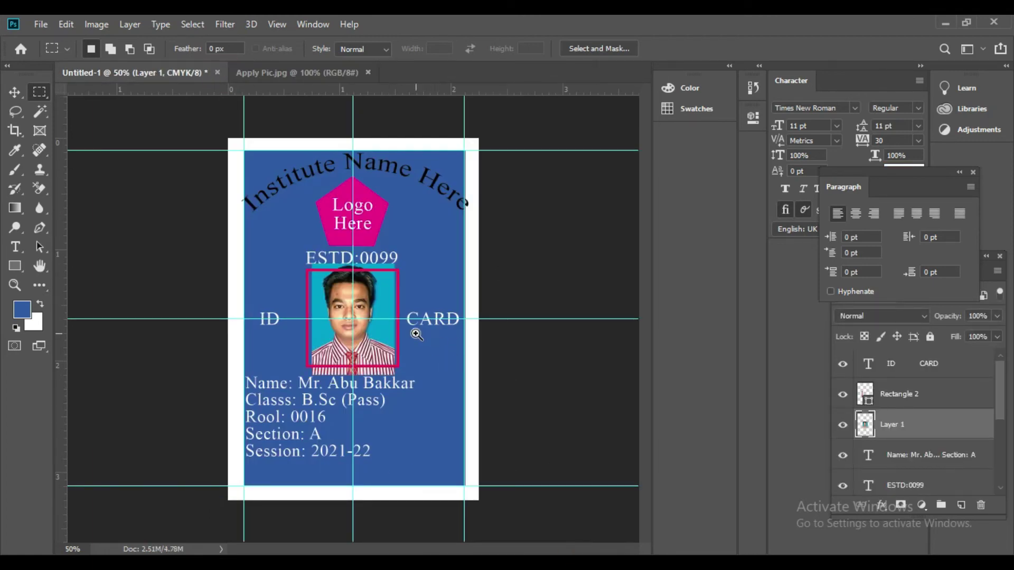
Scale the pasted photo's edges so it fills the pink photo frame.
key(ctrl+plus)
key(ctrl+t)
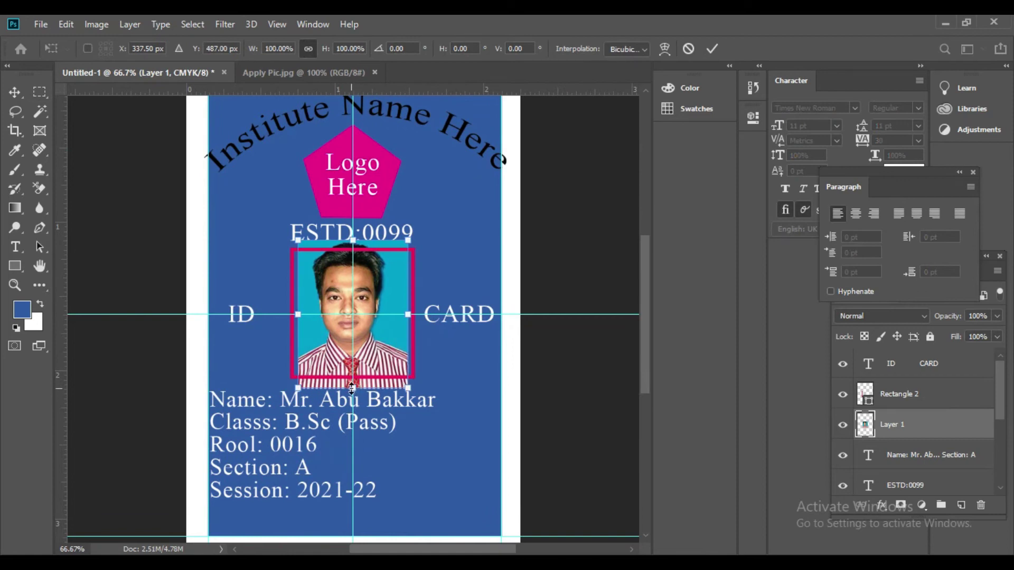
drag(352, 388, 355, 378)
drag(408, 315, 415, 310)
drag(357, 241, 357, 248)
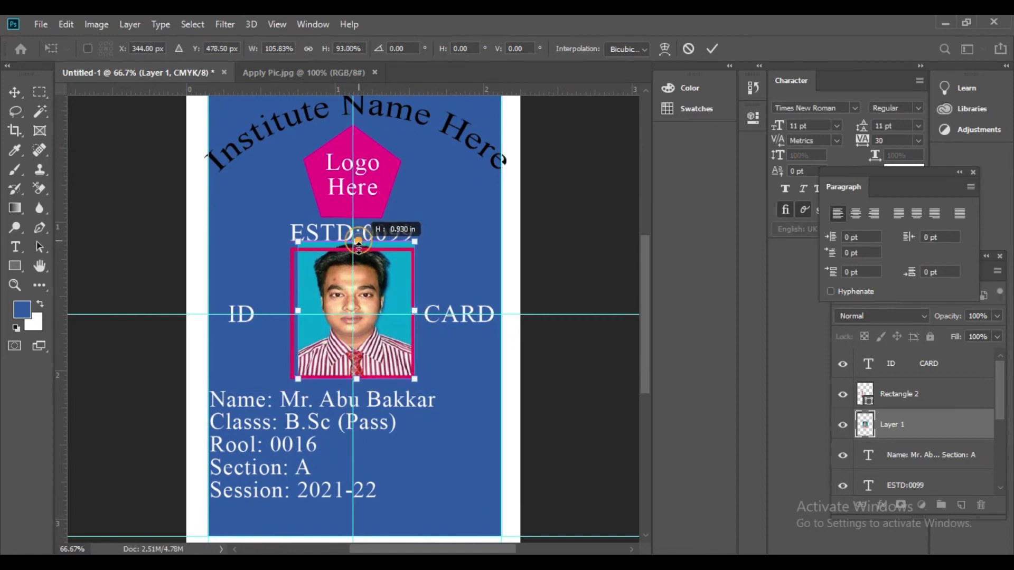
drag(298, 312, 291, 314)
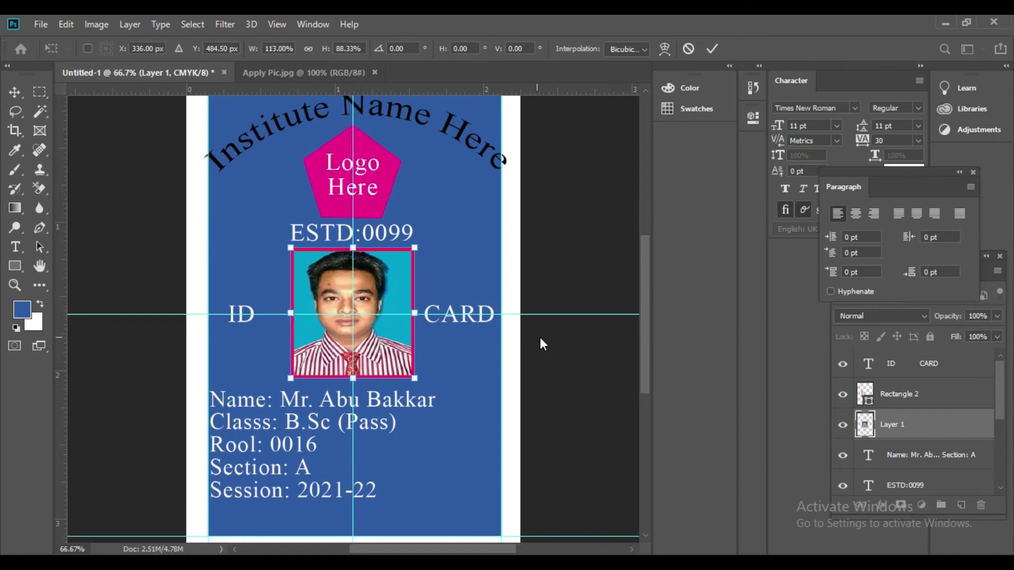
key(Return)
key(m)
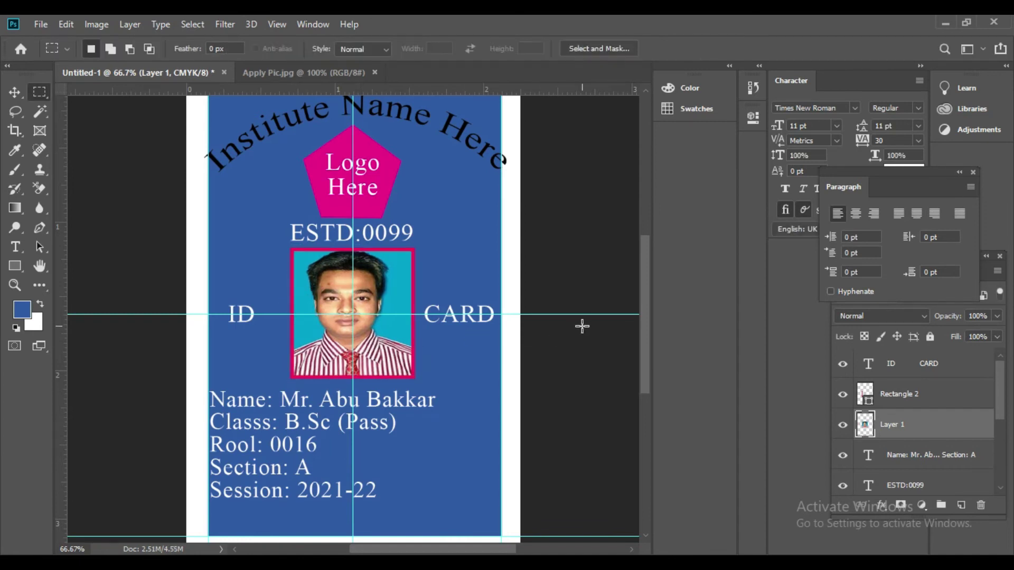
scroll(582, 325, down, 1)
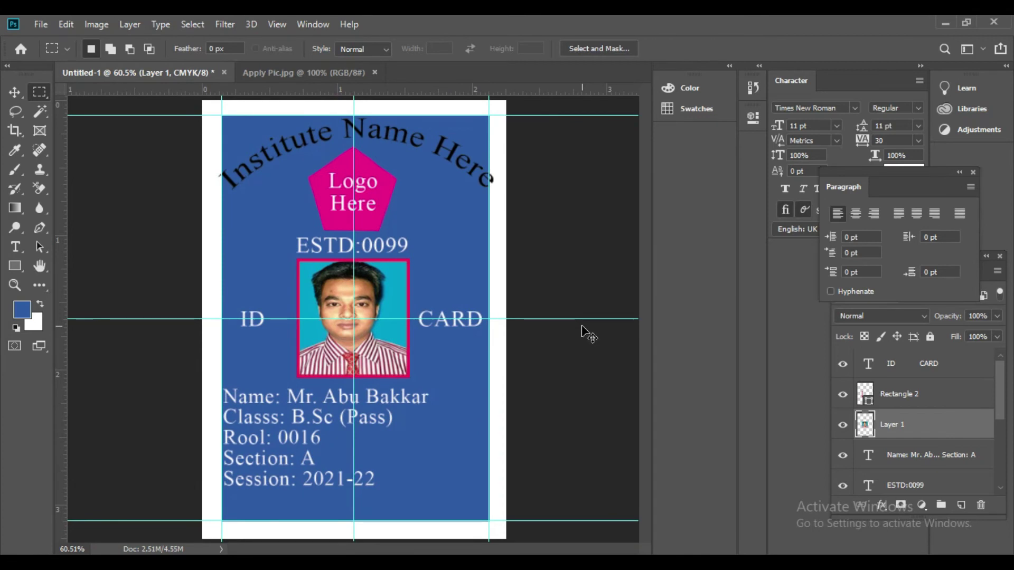
scroll(584, 330, down, 1)
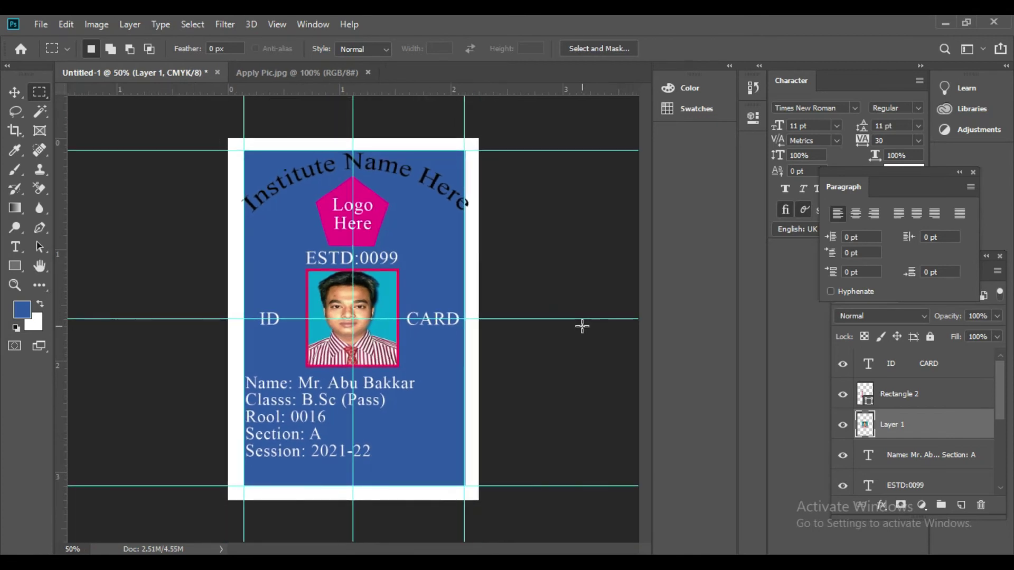
click(15, 92)
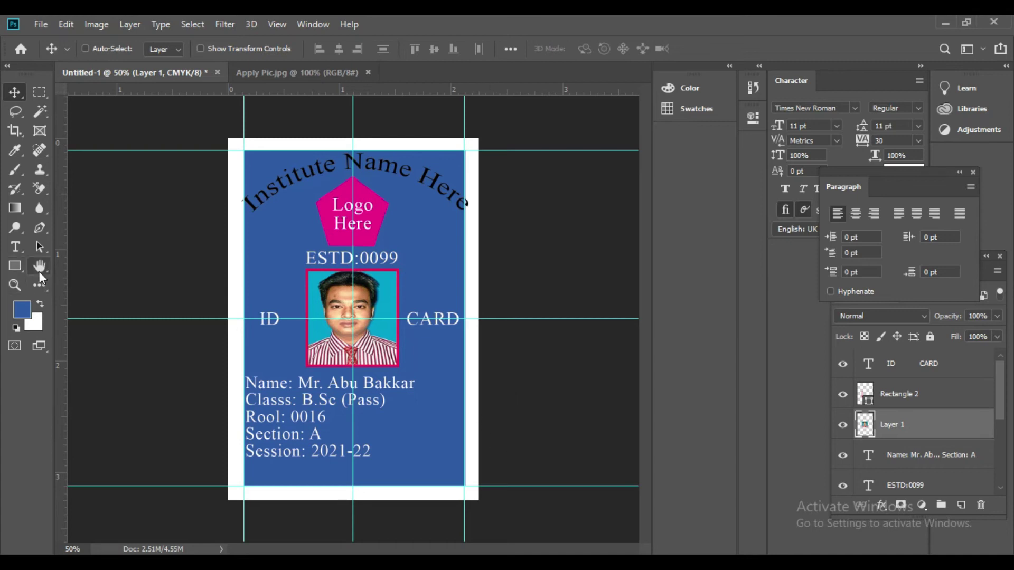
Correct the student details so the Section line reads 'A'.
click(15, 246)
click(415, 438)
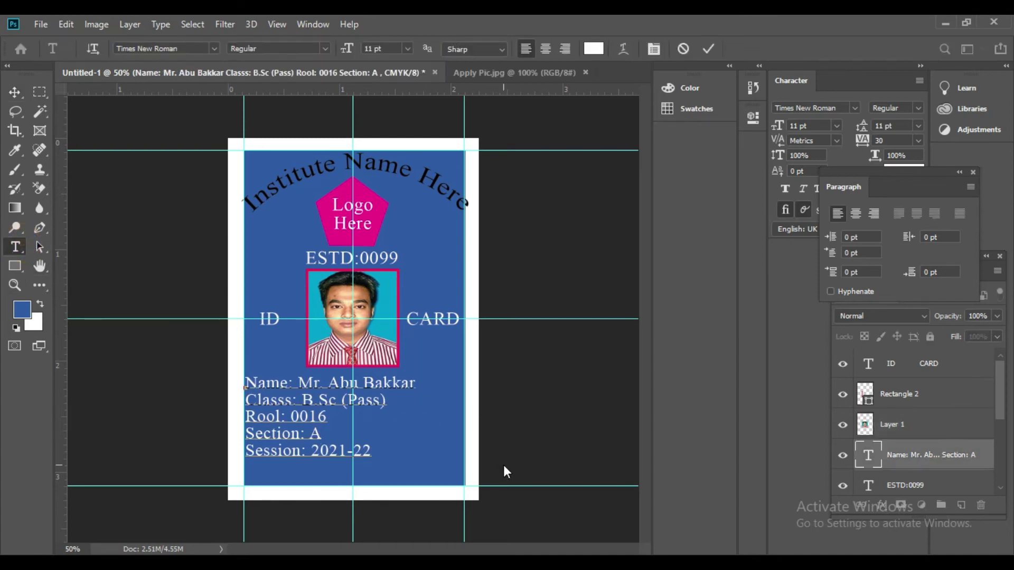
text(V)
key(Delete)
key(Delete)
text(A)
click(14, 92)
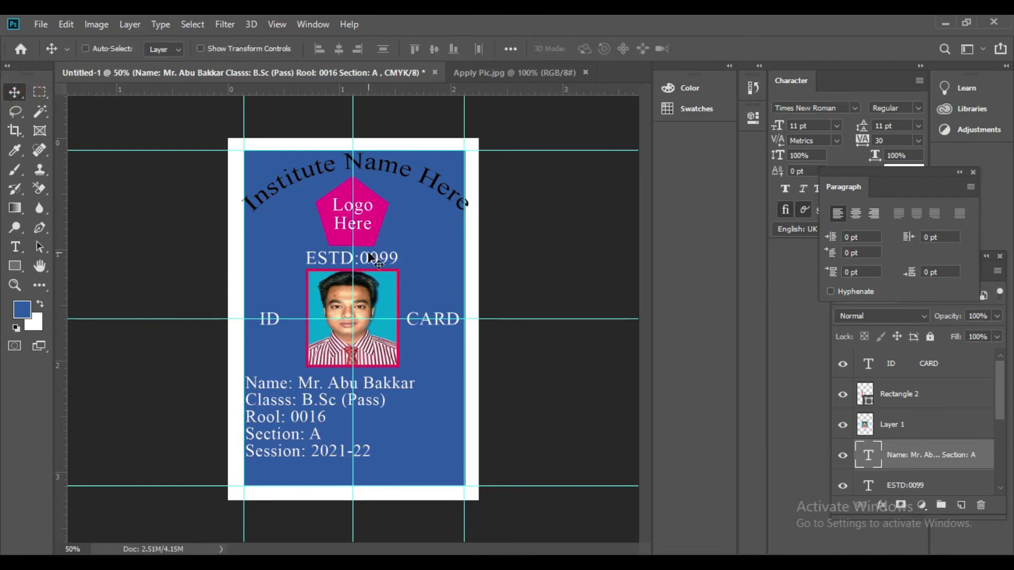
Select the Logo Here text layer in the Layers panel.
click(919, 409)
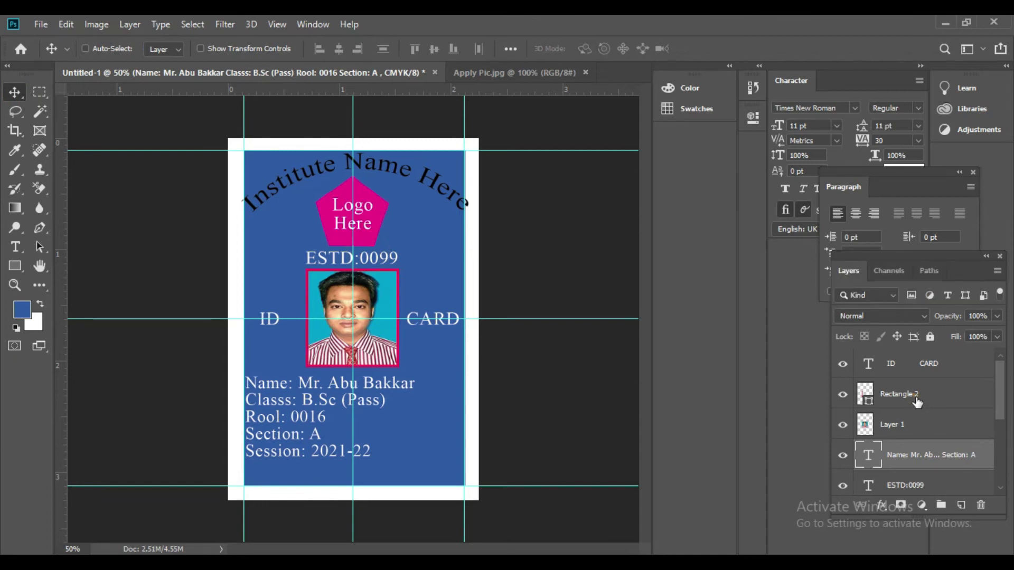
scroll(941, 434, down, 3)
scroll(941, 434, up, 3)
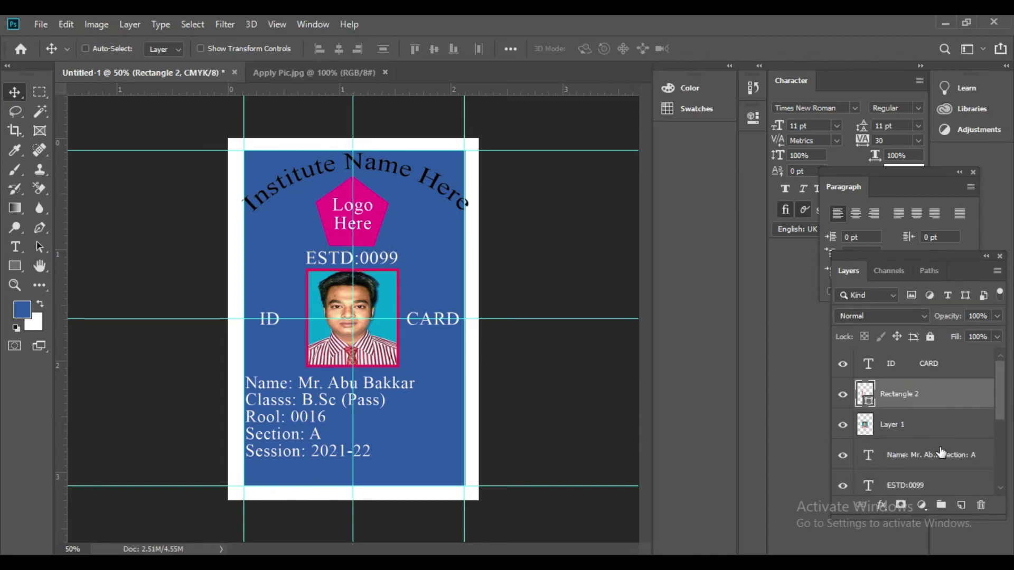
scroll(941, 449, down, 3)
click(925, 425)
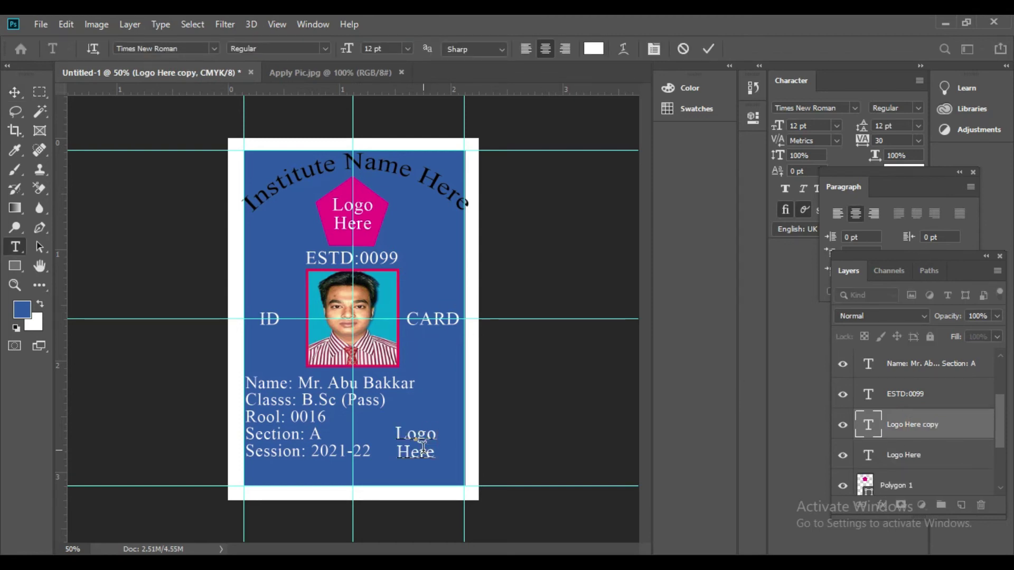
Rewrite the copied logo text as the validity line 'Vaild Up to: 2023 … Principla'.
key(Delete)
text(Va)
key(ctrl+a)
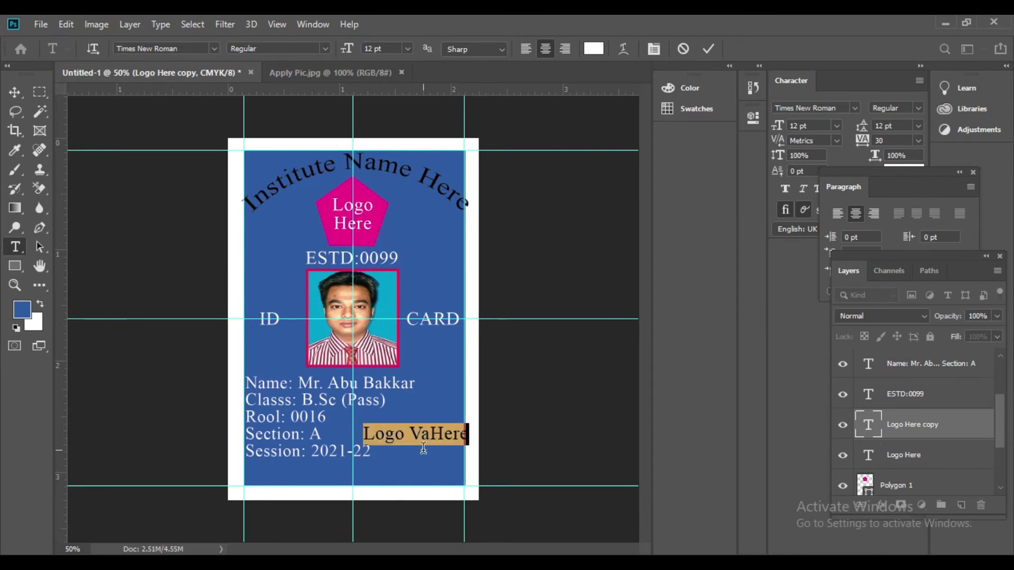
text(Vaild Up to: 2022)
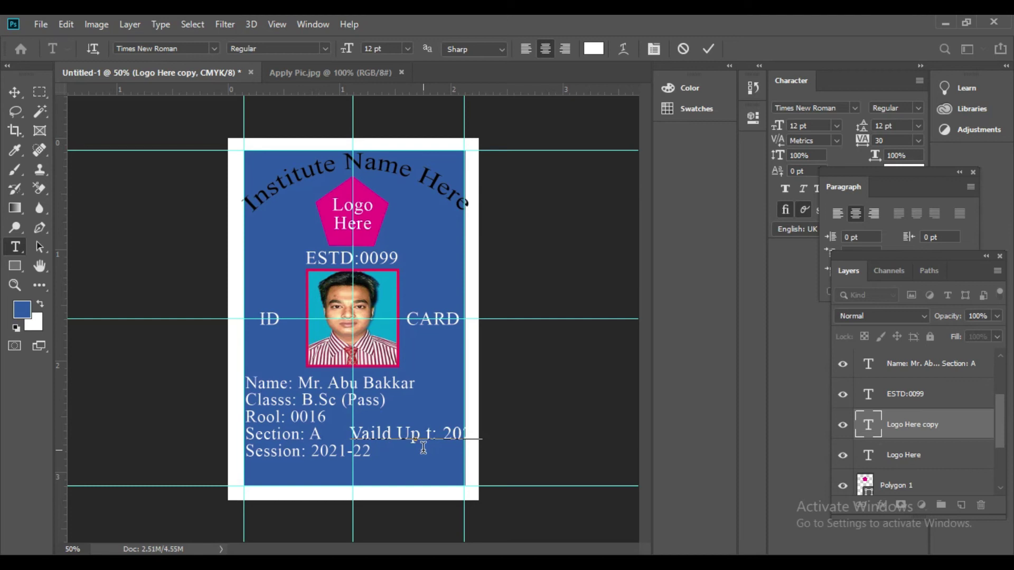
click(435, 431)
text(o)
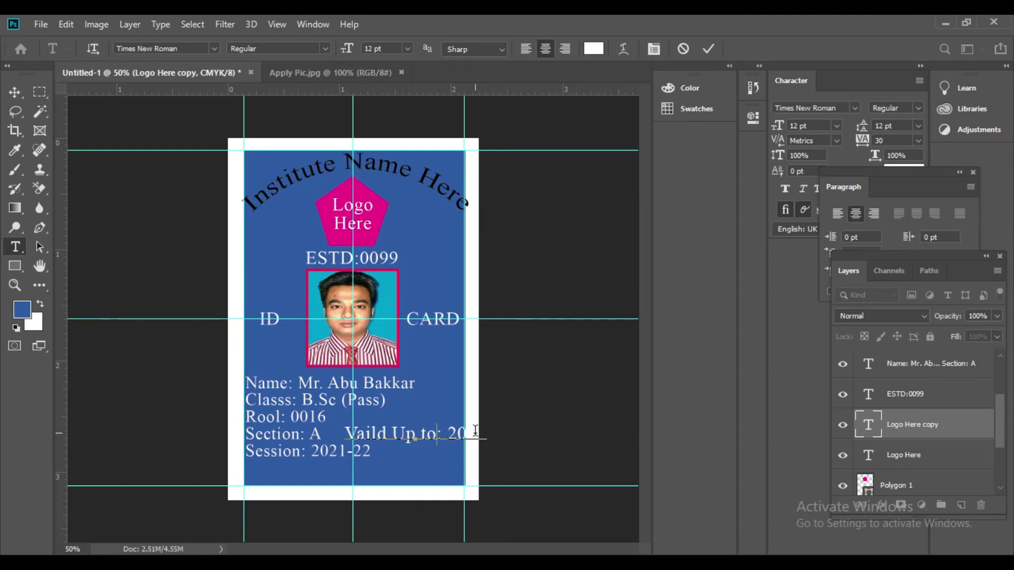
key(End)
text(2024)
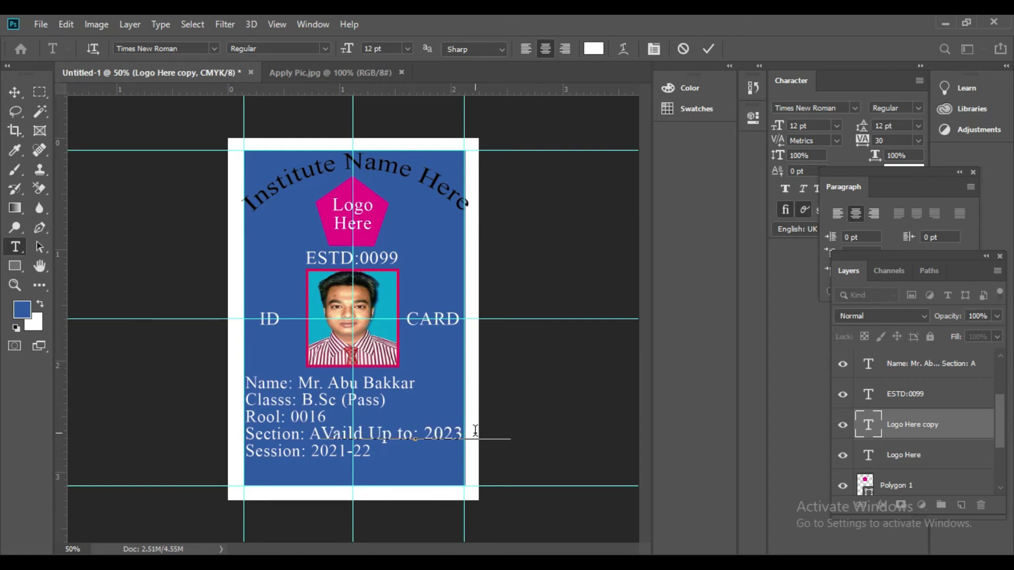
text( P)
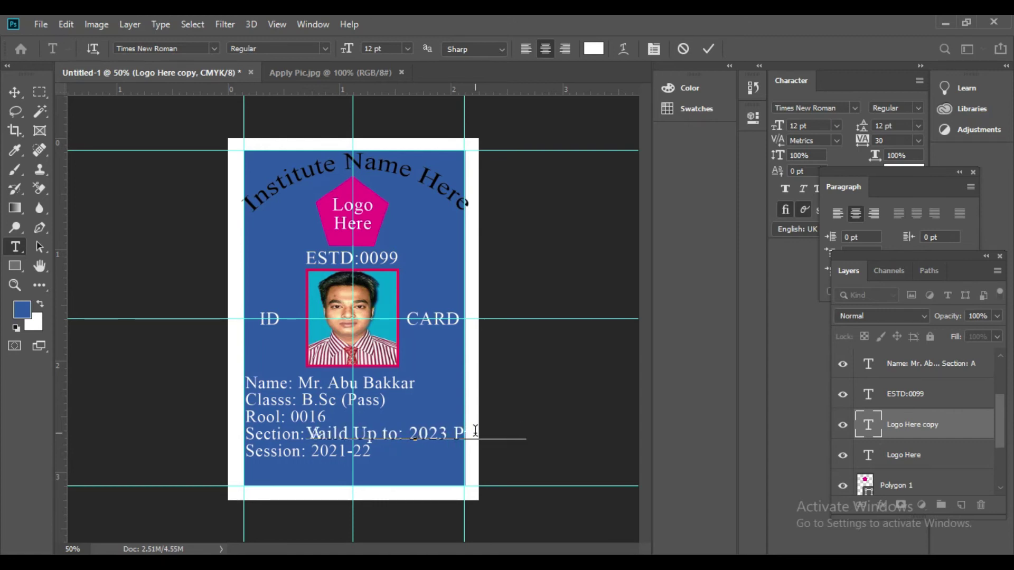
click(15, 92)
Move the validity line to the card's bottom at 10 pt and space it out.
mouse_move(412, 444)
mouse_down()
mouse_move(378, 482)
mouse_move(344, 481)
mouse_up()
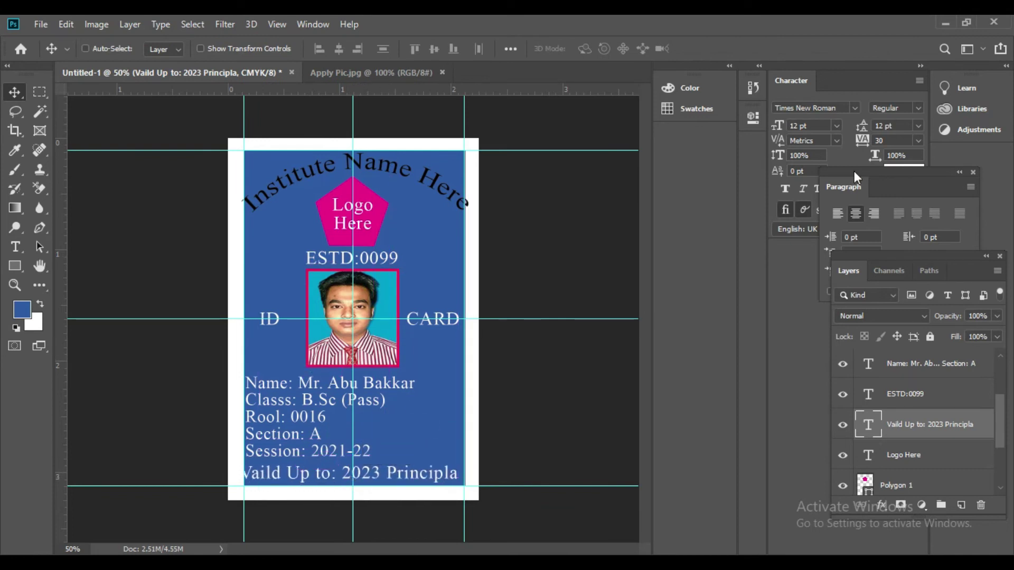
text(10)
key(Return)
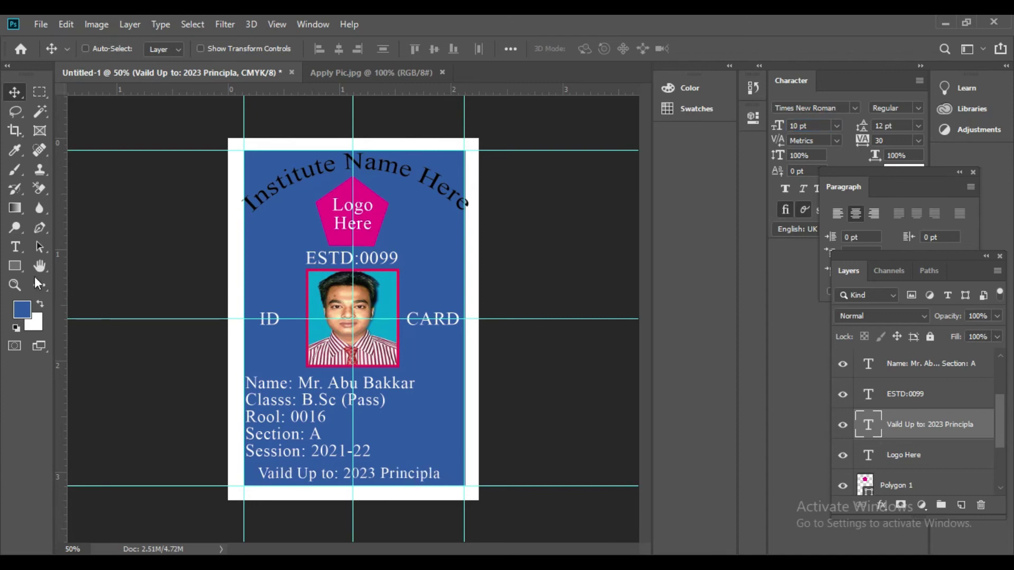
key(t)
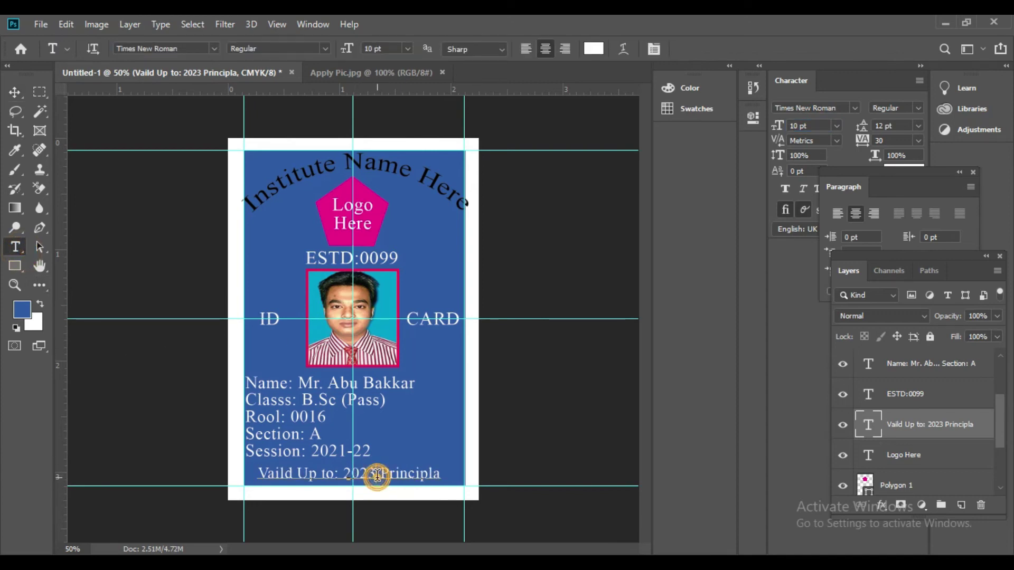
click(379, 475)
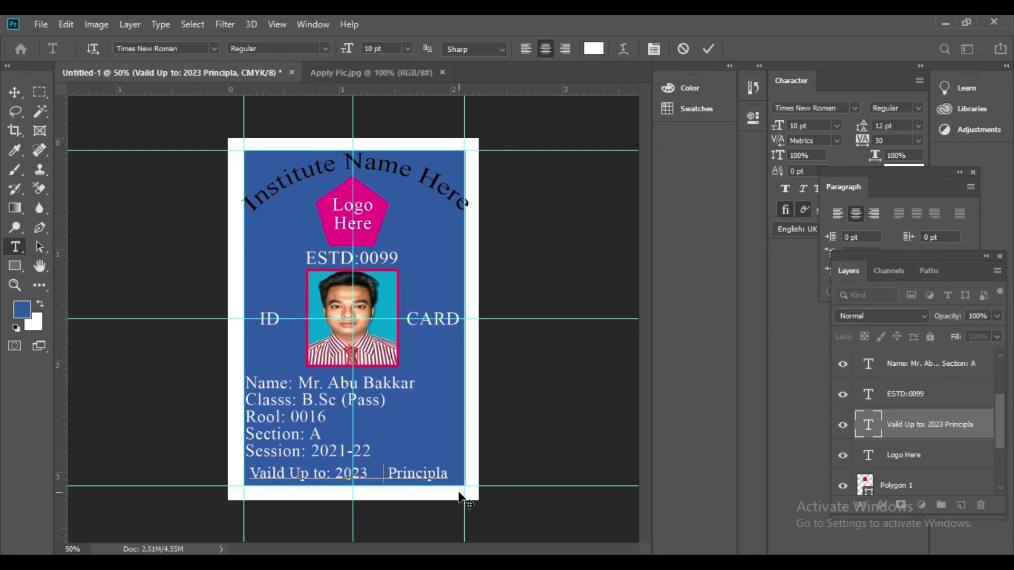
click(217, 442)
click(14, 92)
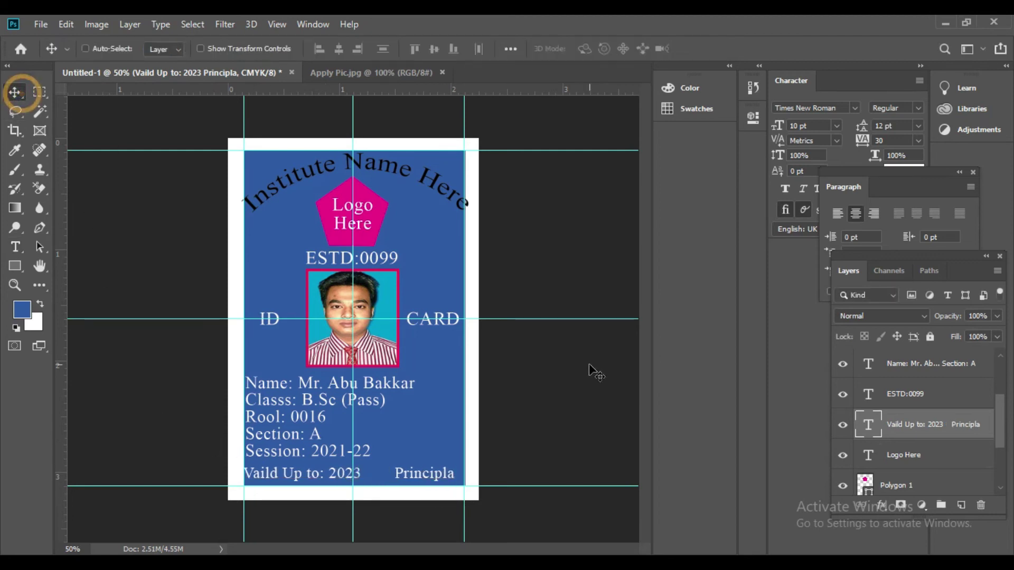
key(Down)
key(Down)
key(Down)
key(Right)
key(Right)
key(Right)
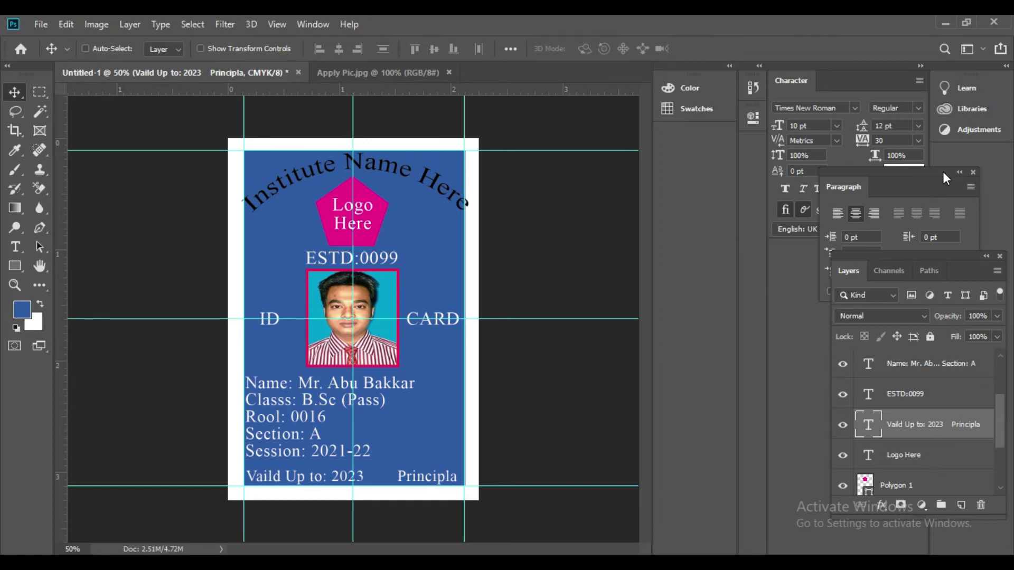
click(915, 166)
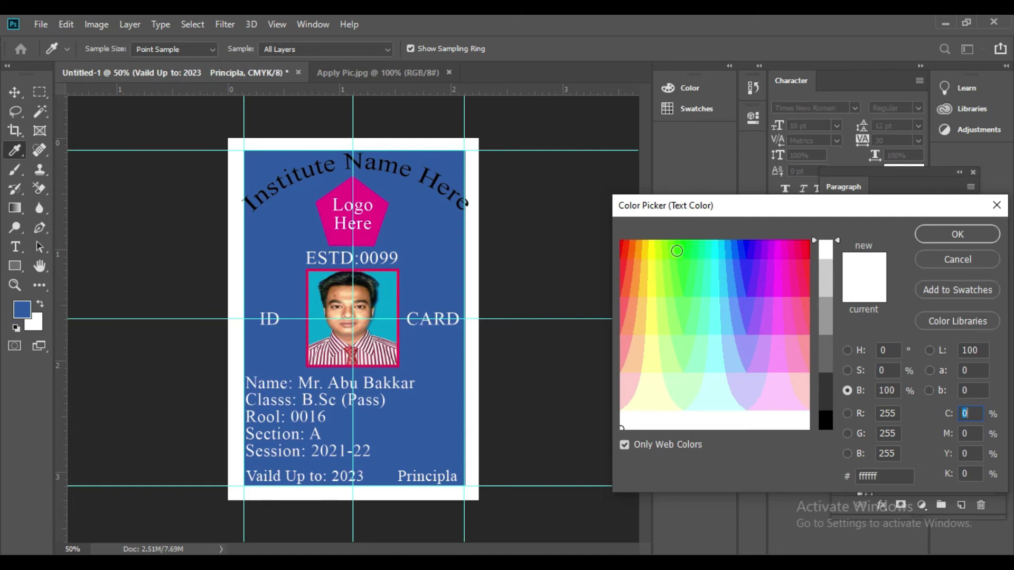
After trying several hues, set the footer text colour to pure yellow #ffff00.
click(677, 251)
drag(756, 241, 769, 243)
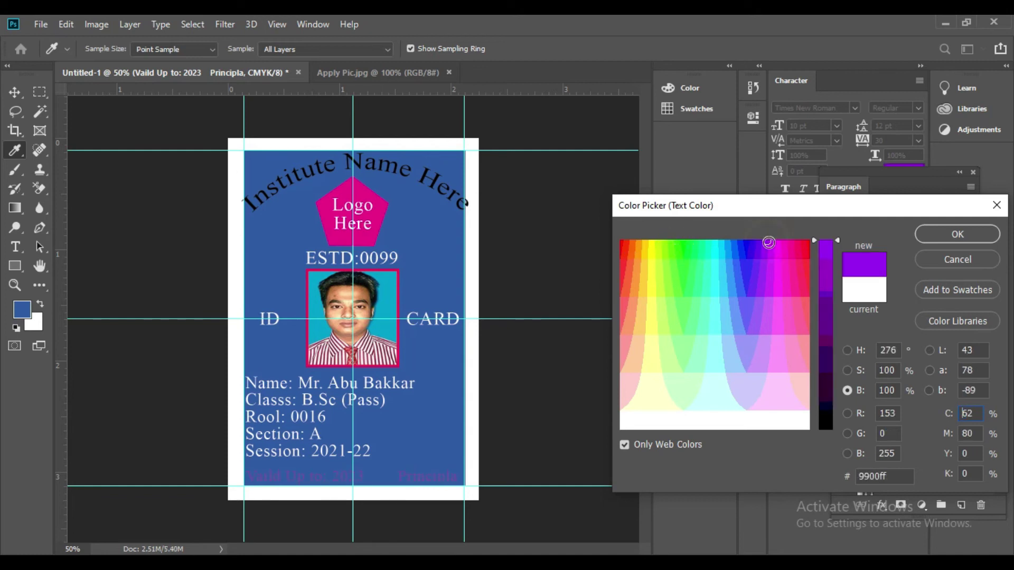
click(807, 245)
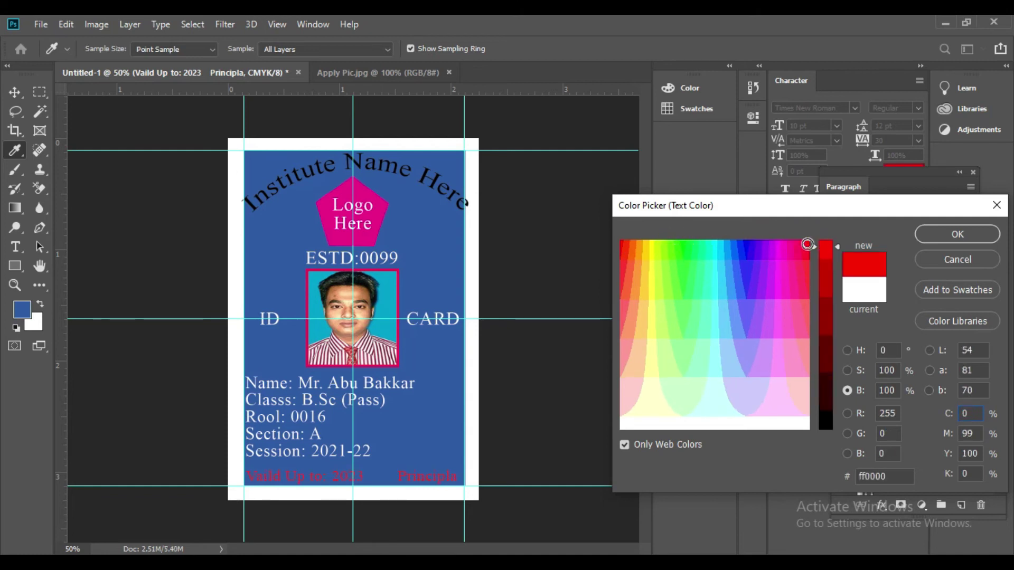
click(649, 244)
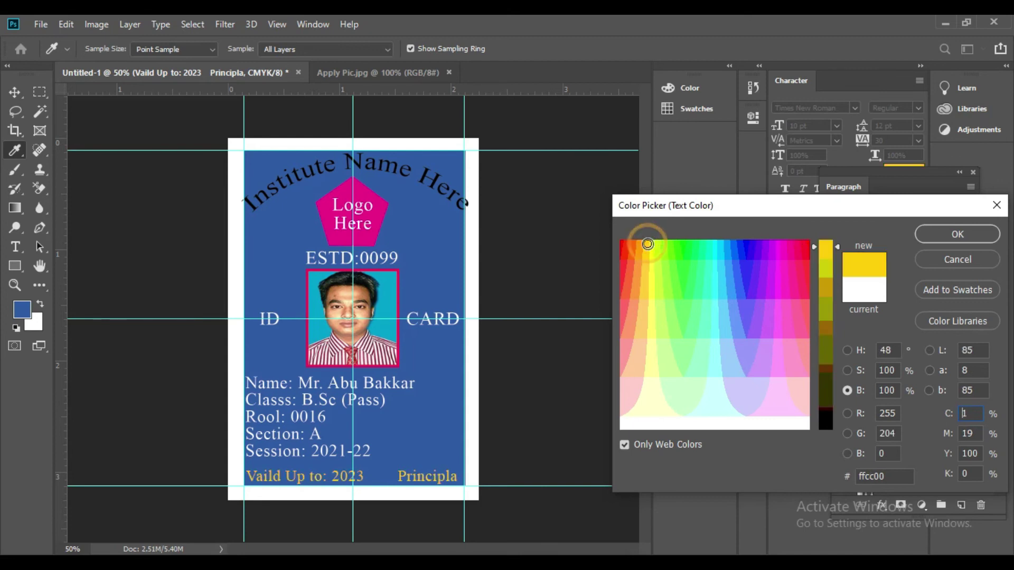
click(722, 244)
click(653, 244)
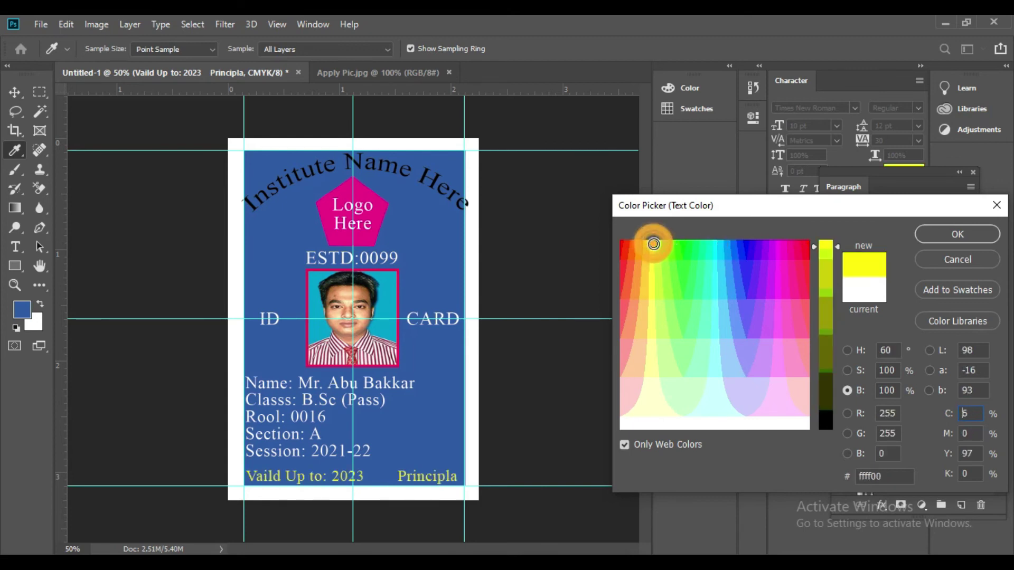
click(935, 239)
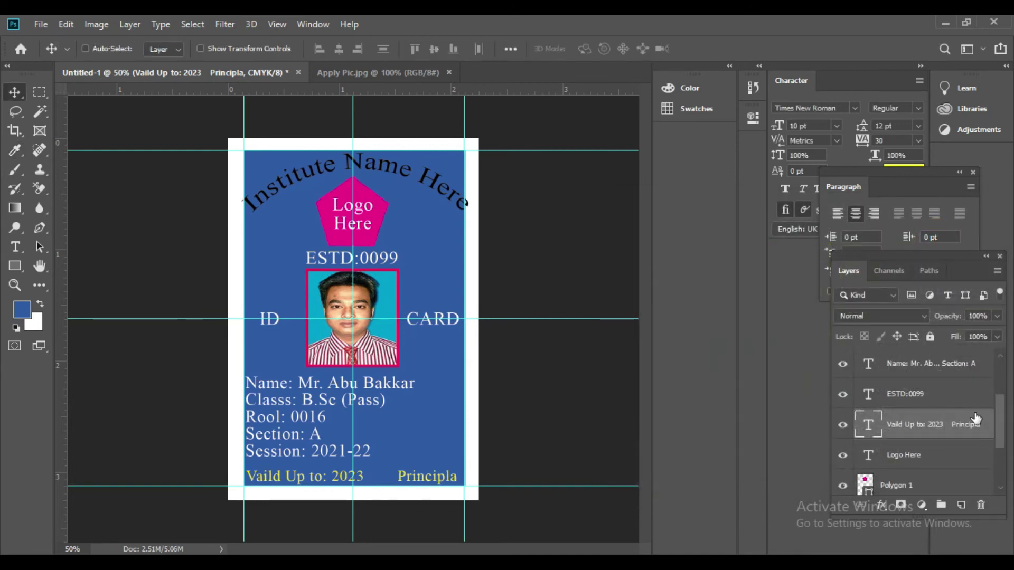
click(926, 376)
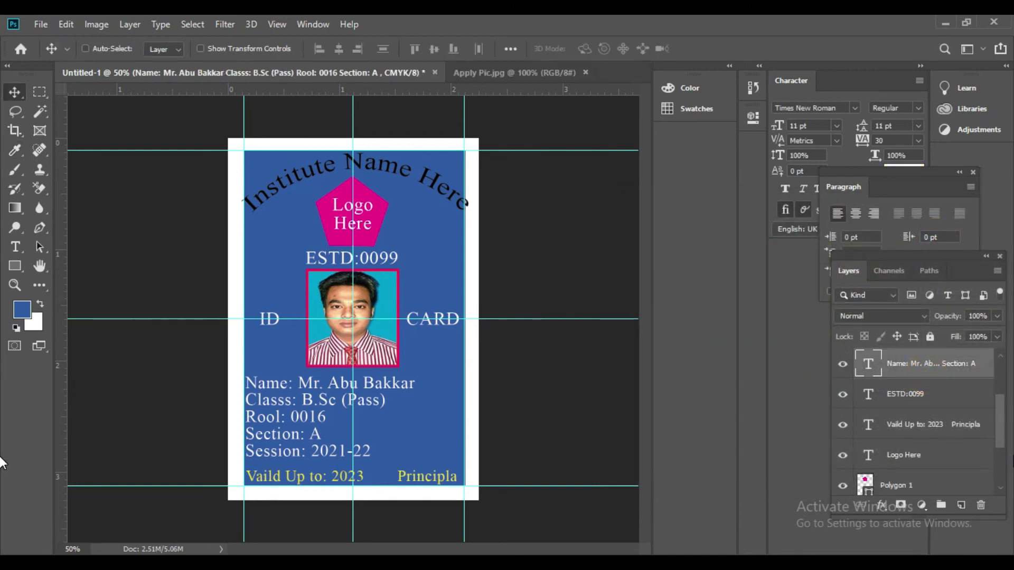
Nudge the student details block up and pad the Classs line so its colon aligns.
key(Up)
key(Up)
key(Up)
key(Up)
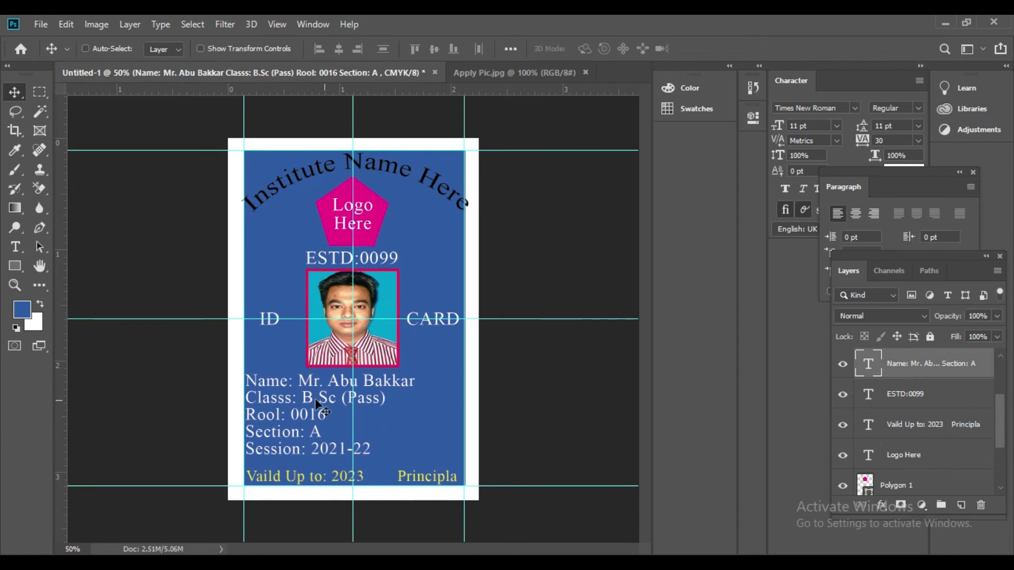
click(15, 247)
click(289, 381)
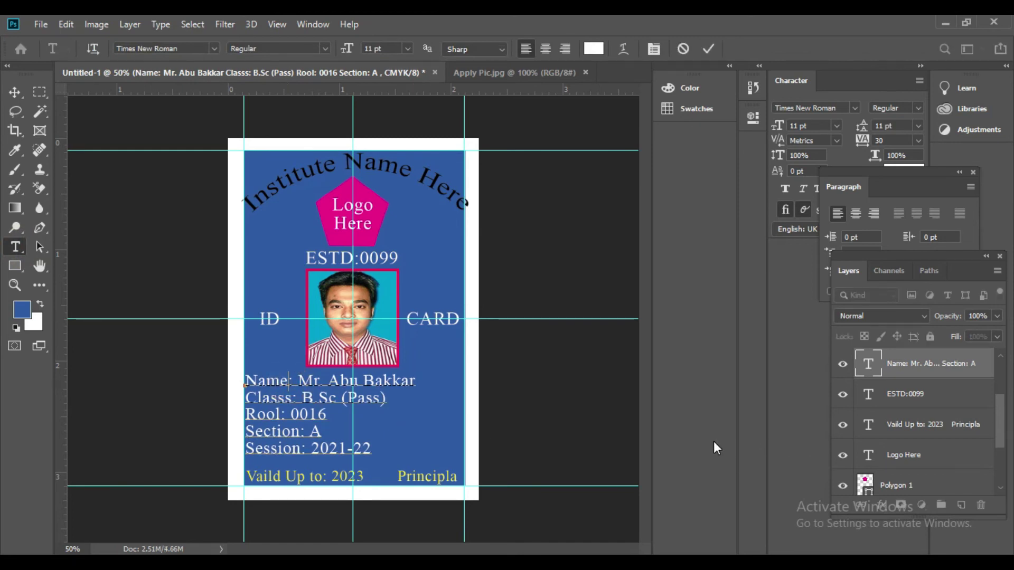
click(291, 399)
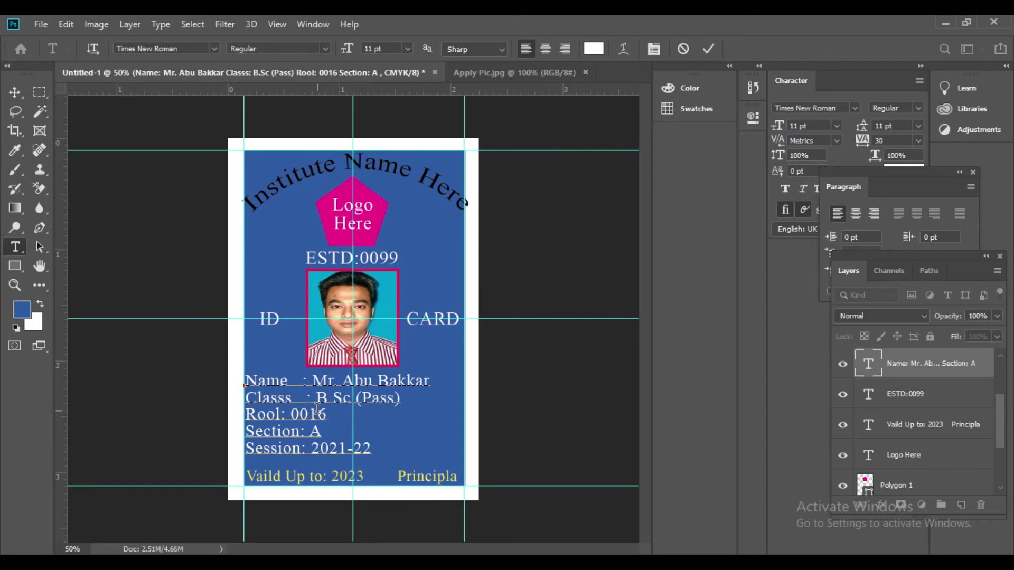
key(BackSpace)
Align the Rool, Section and Session colons, commit the text, and hide the guides.
click(280, 413)
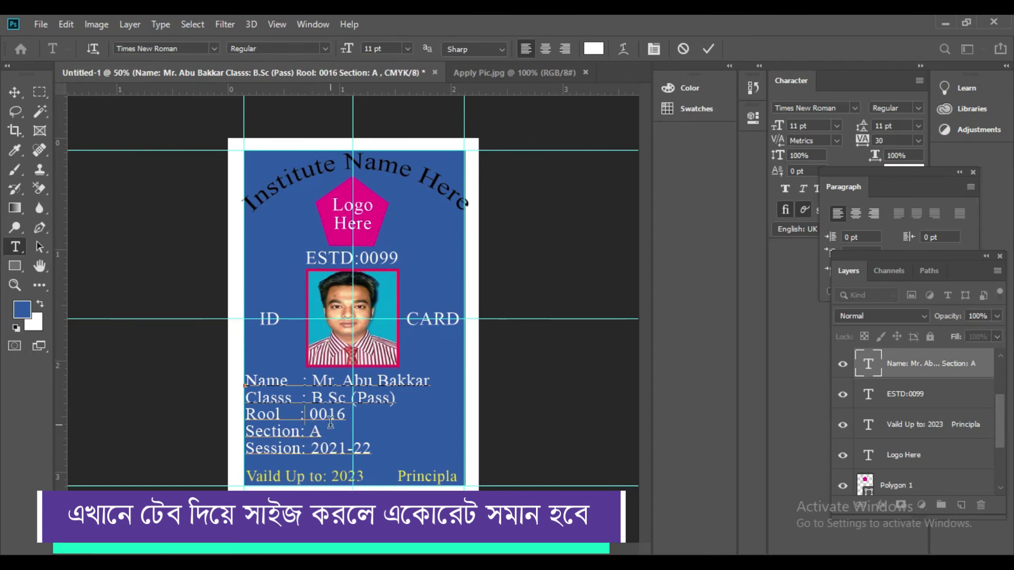
click(308, 432)
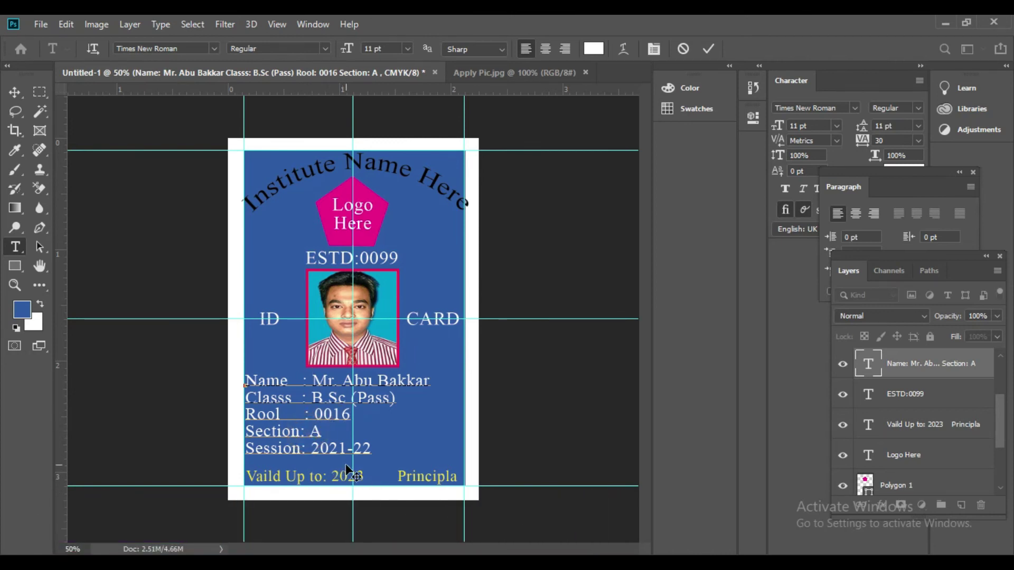
key(Left)
key(Down)
key(Left)
key(ctrl+Return)
key(v)
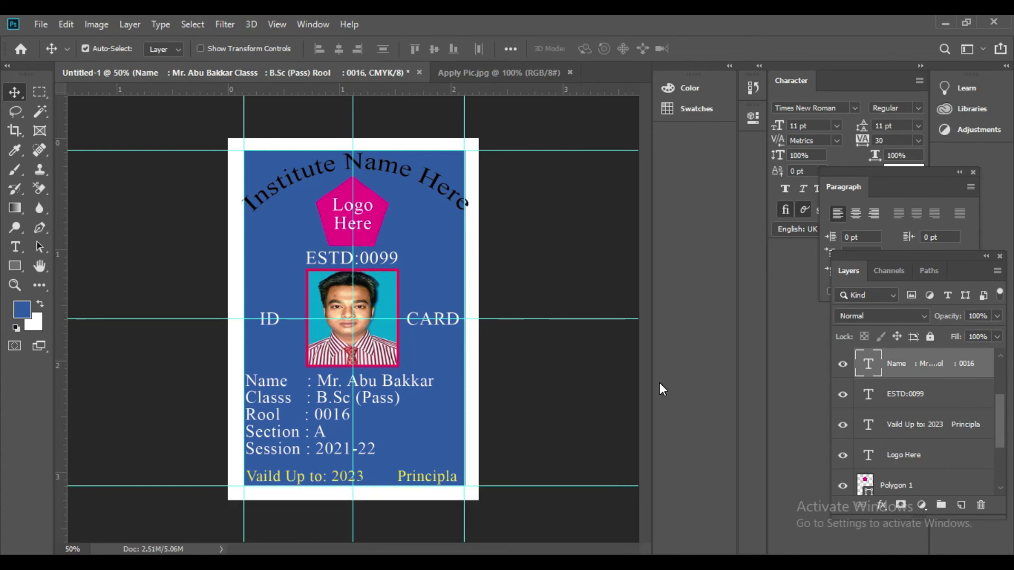
key(ctrl+h)
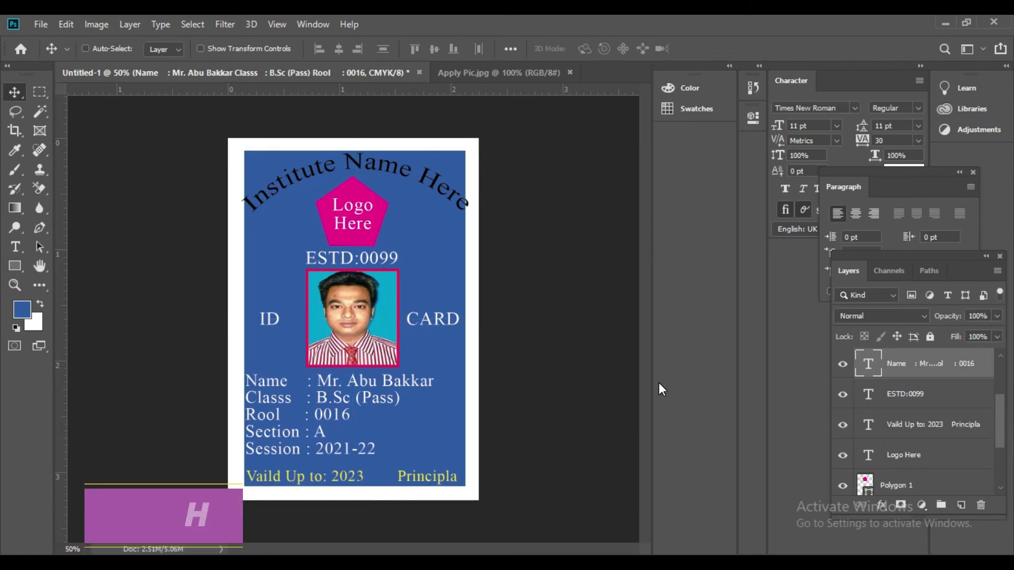
Recolour the arched Institute Name Here text from grey to yellow (#ffff00).
scroll(947, 442, up, 3)
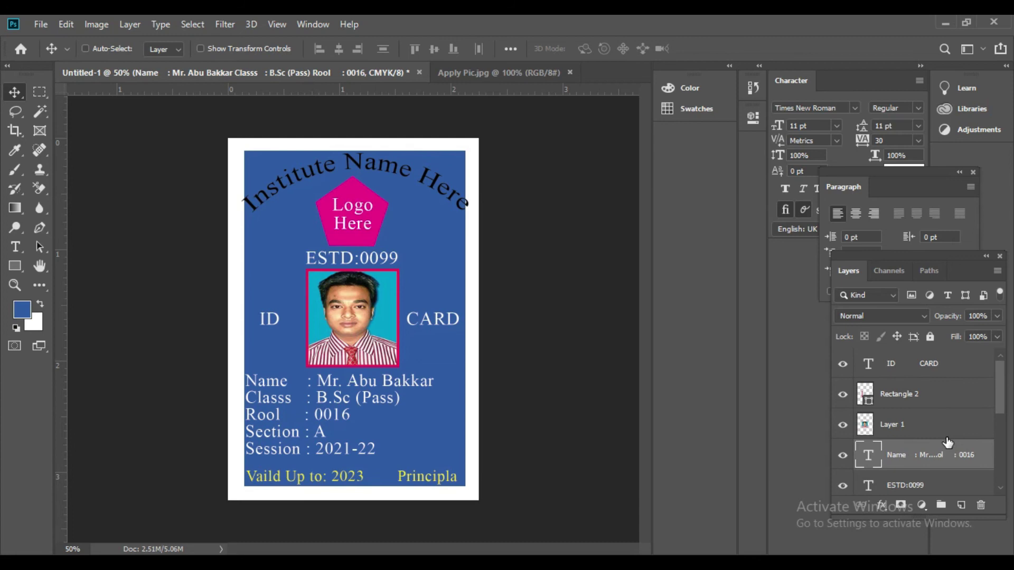
scroll(947, 443, down, 4)
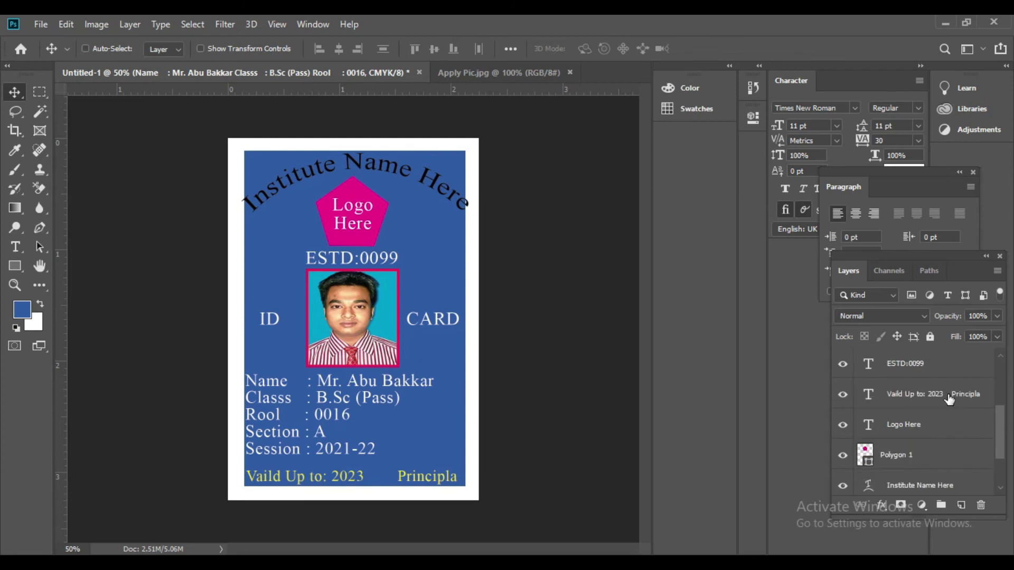
click(944, 486)
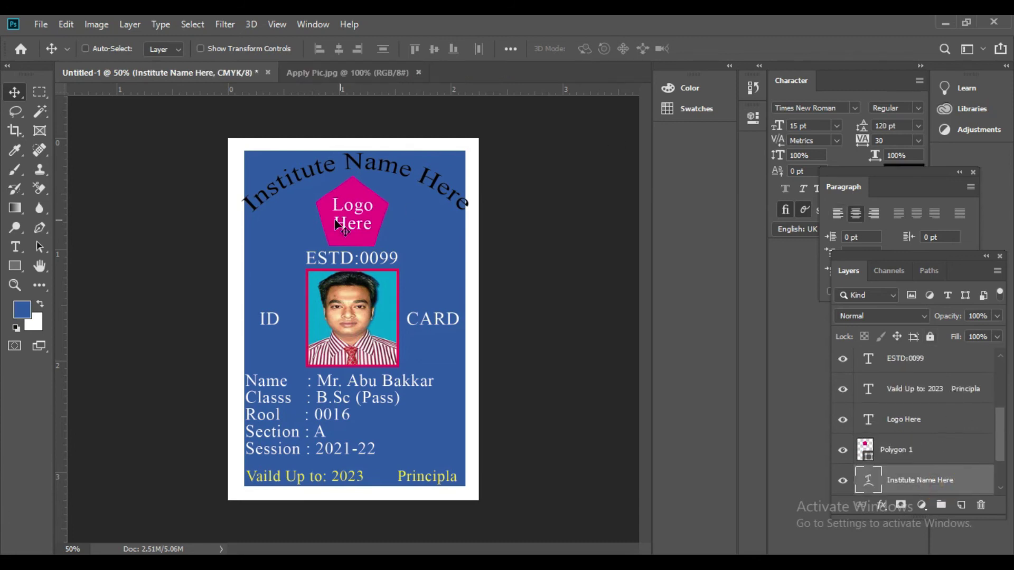
click(917, 170)
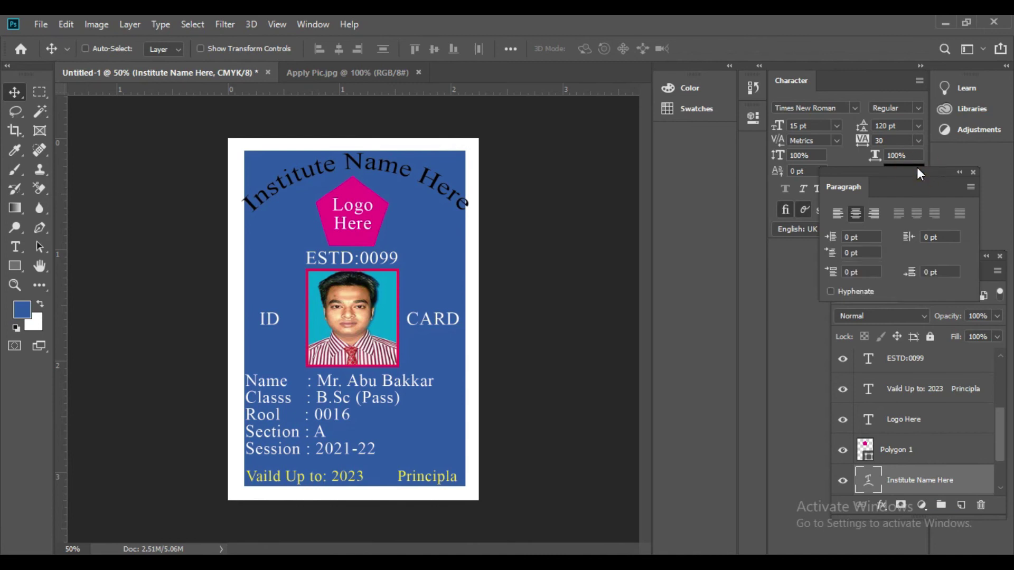
click(917, 163)
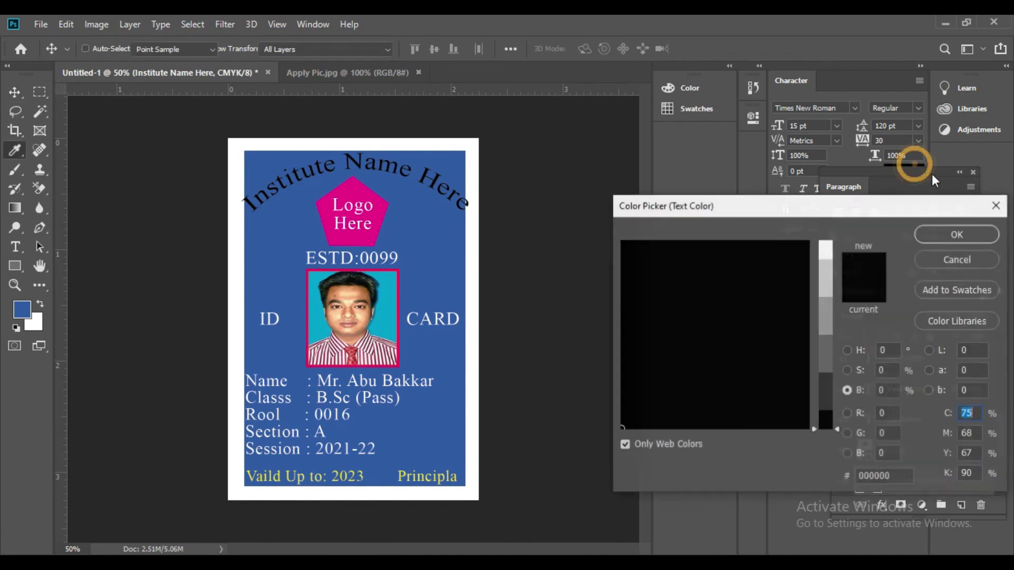
click(826, 261)
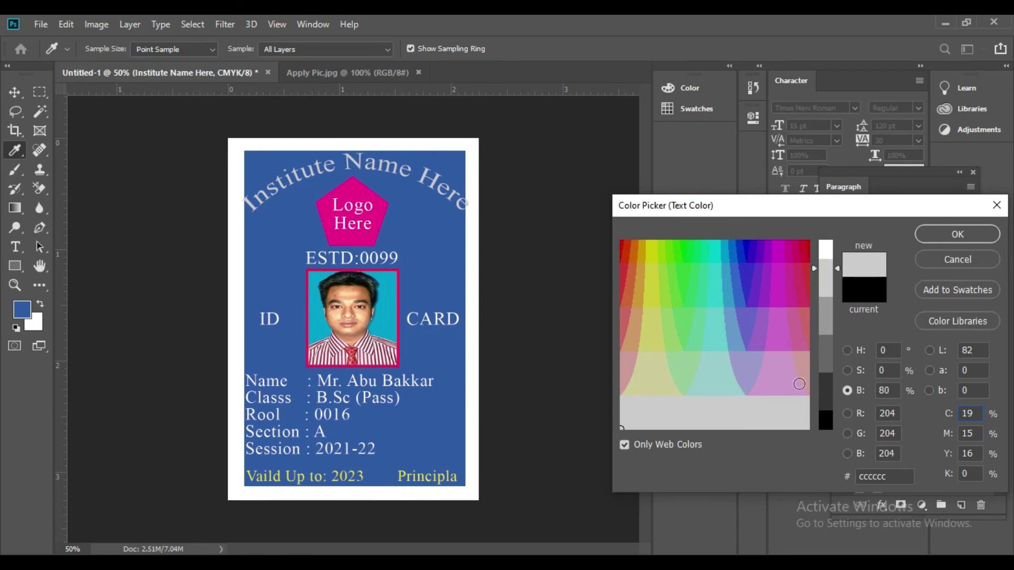
drag(795, 293, 804, 247)
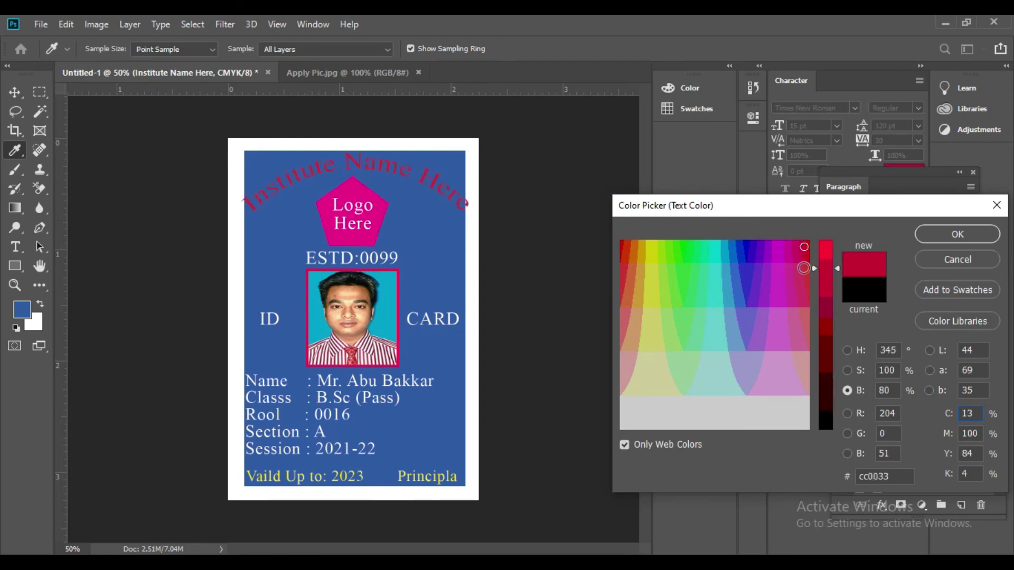
drag(699, 257, 660, 244)
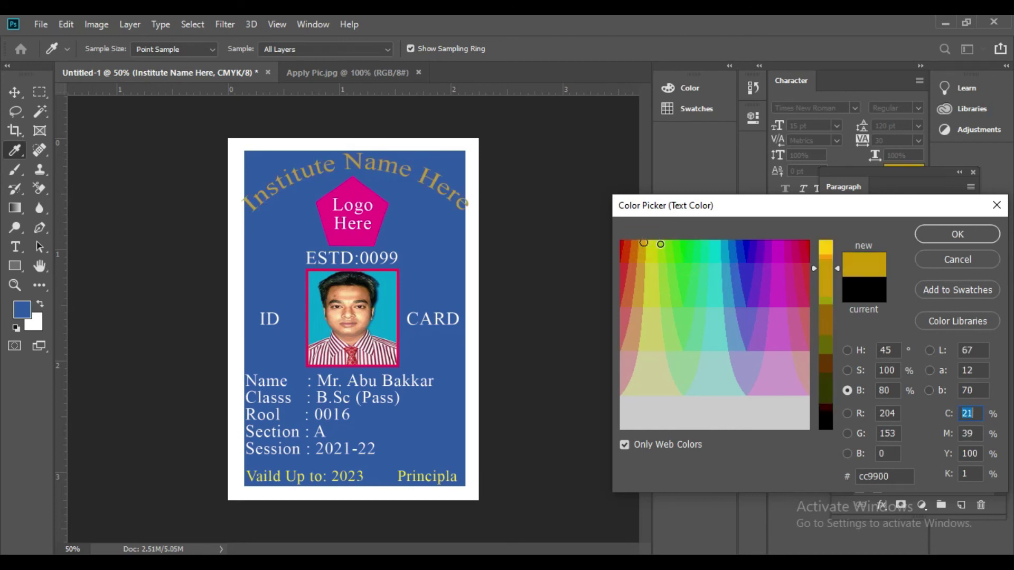
click(650, 254)
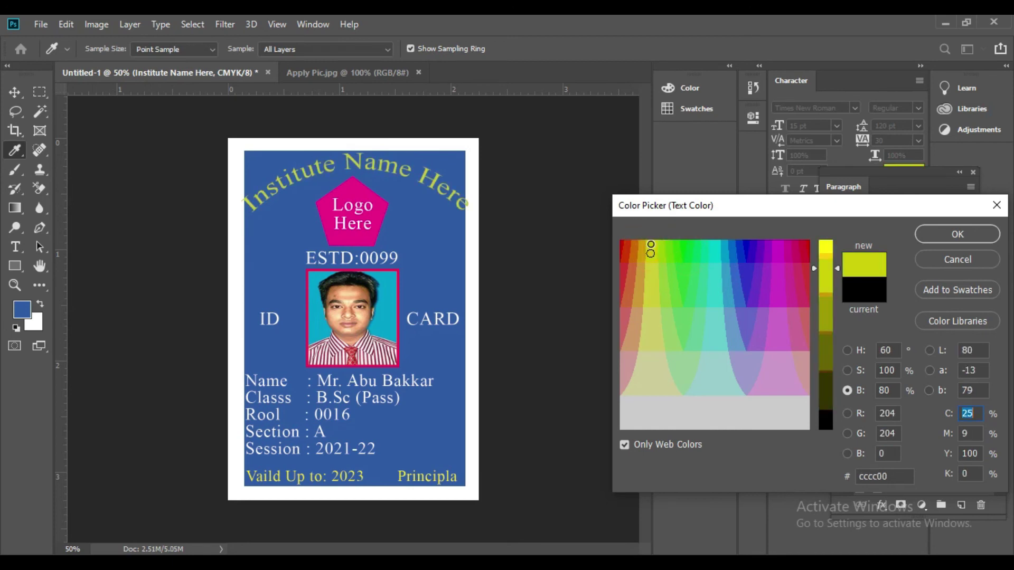
drag(836, 269, 837, 244)
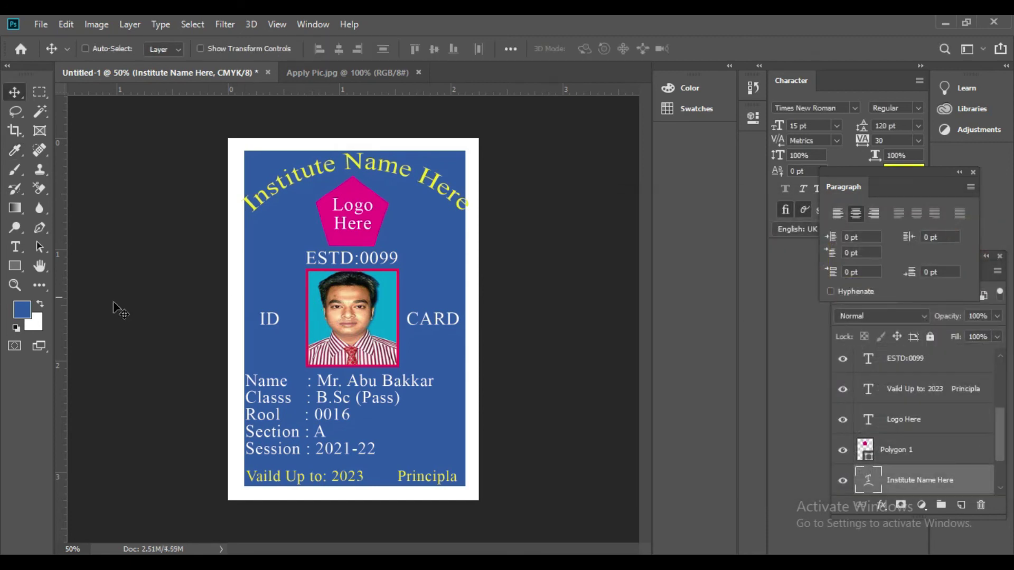
Draw a tall narrow rectangle strip down the card's left edge.
click(17, 266)
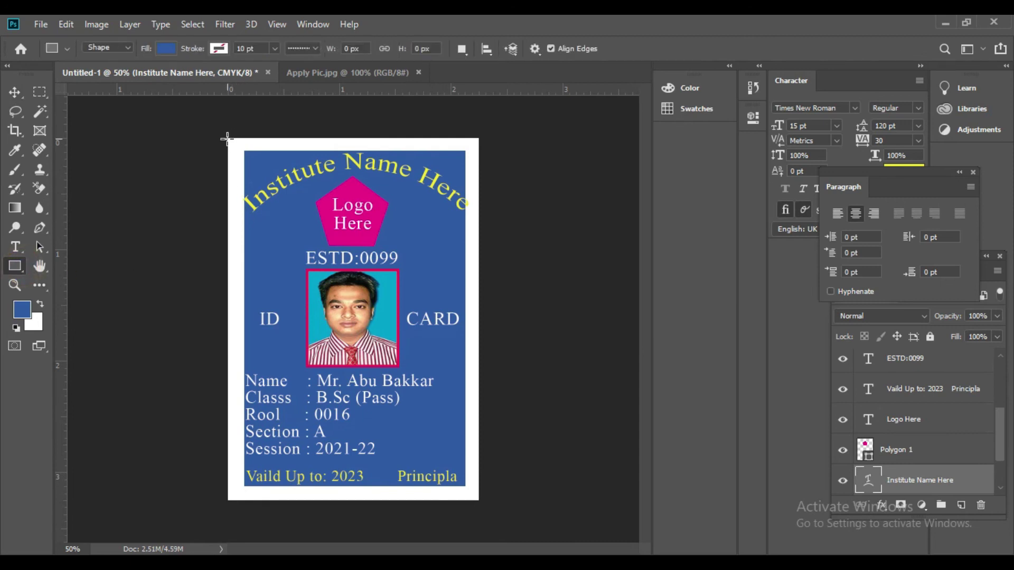
drag(227, 139, 245, 506)
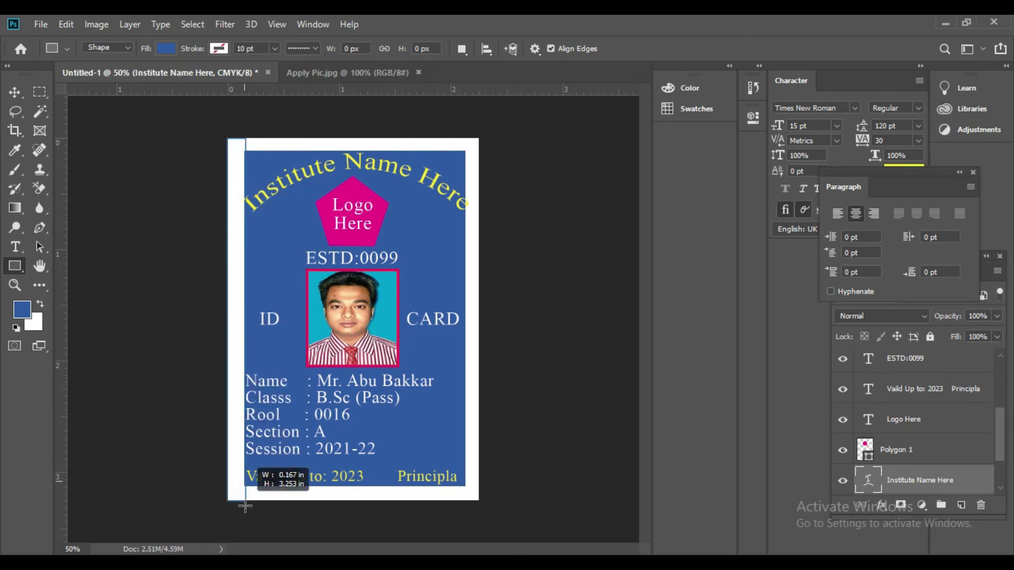
drag(245, 506, 237, 490)
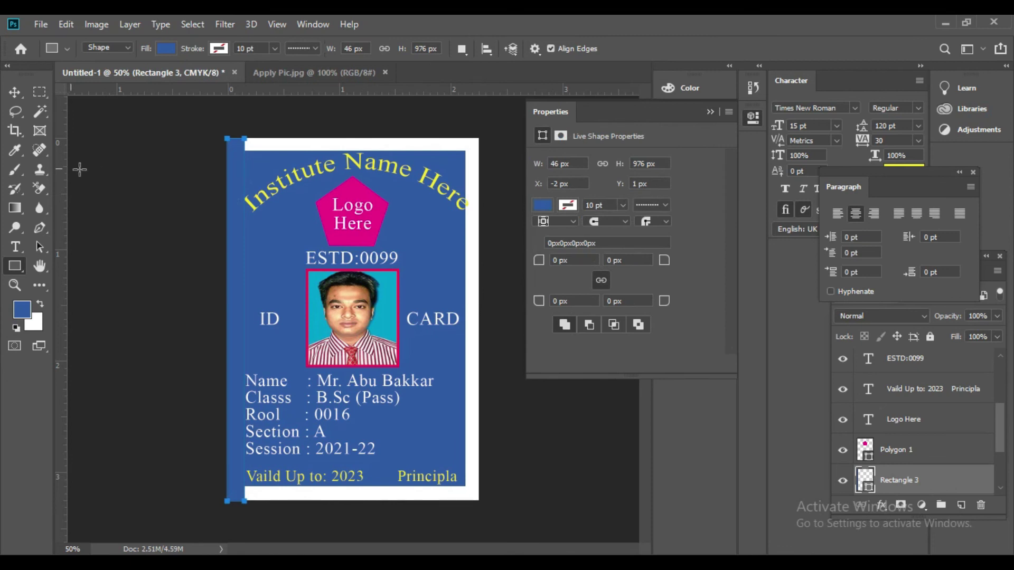
Fill the left strip with a red-to-yellow-green gradient preset.
click(540, 207)
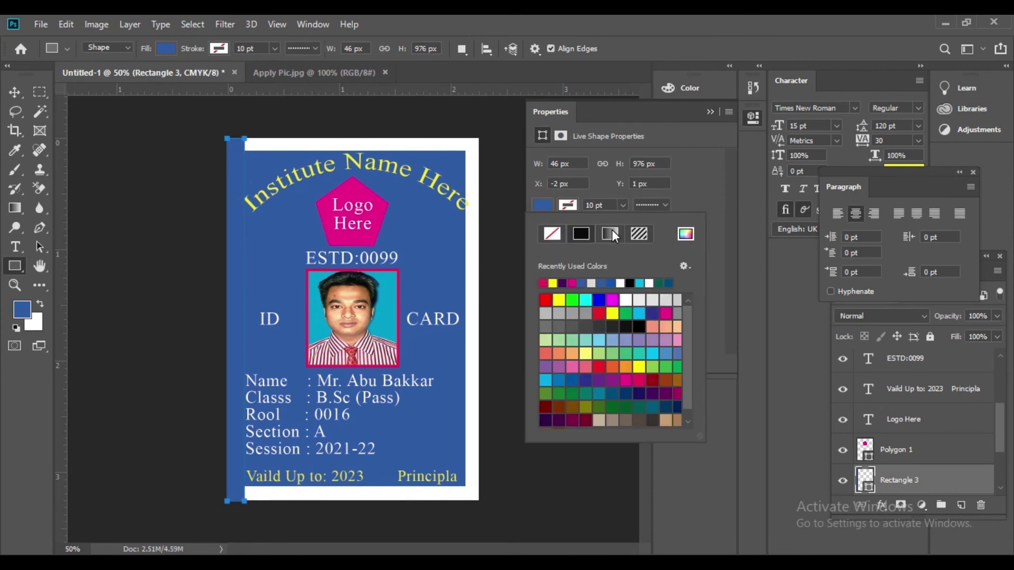
click(612, 232)
click(666, 293)
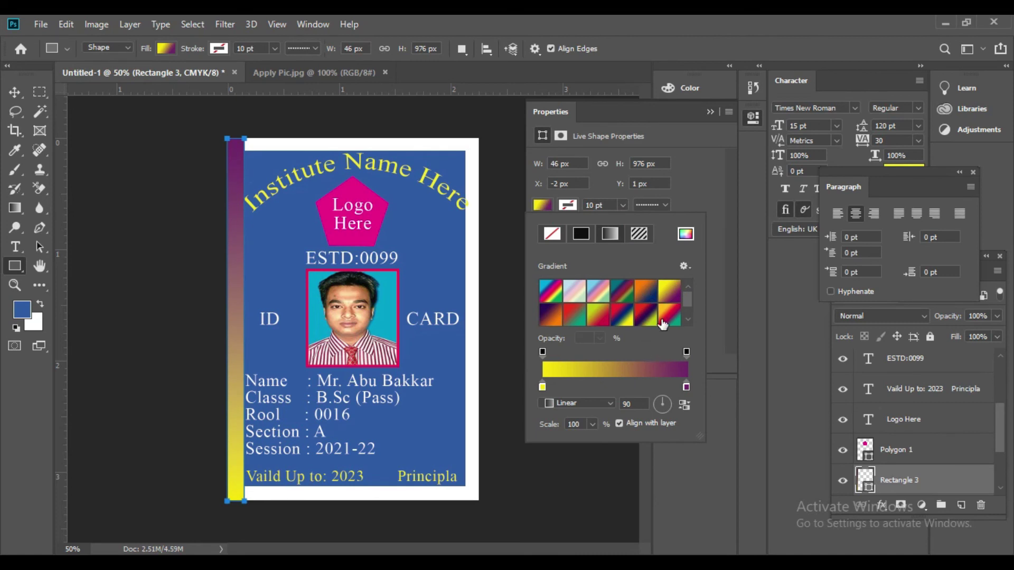
click(599, 319)
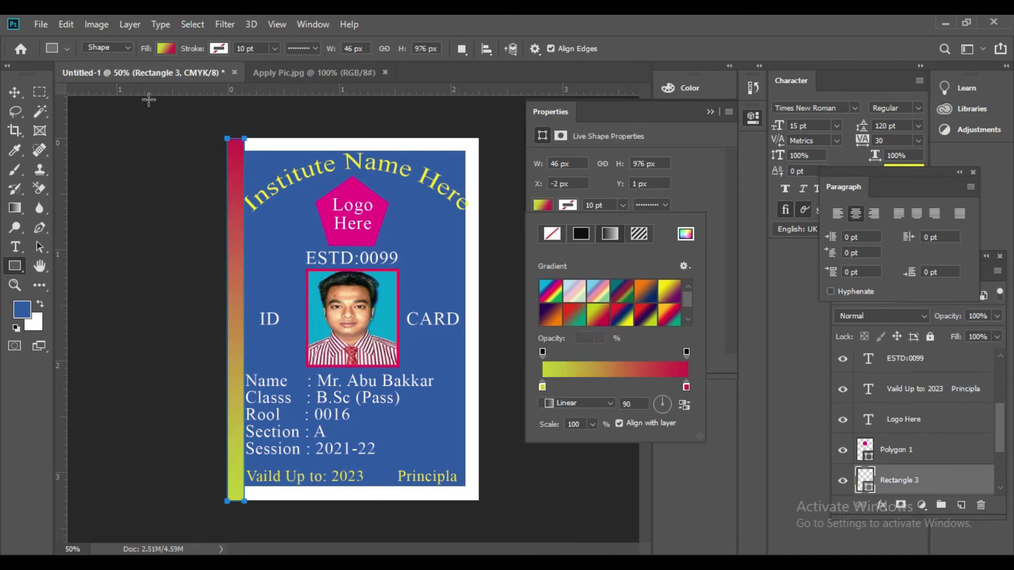
click(14, 96)
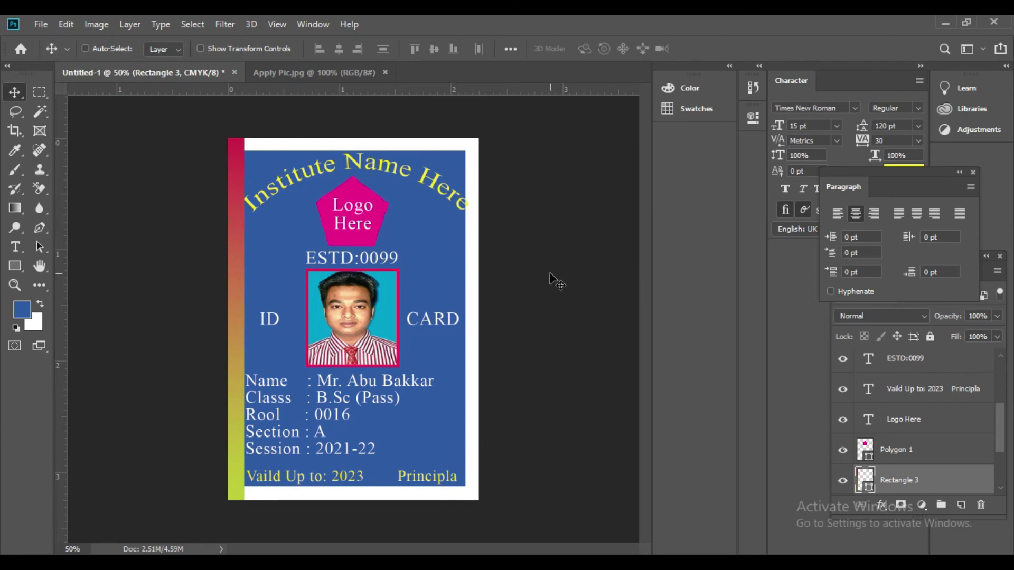
key(ctrl+t)
Narrow the gradient bar slightly and nudge the student details text to the right.
drag(247, 318, 243, 318)
click(14, 92)
click(949, 396)
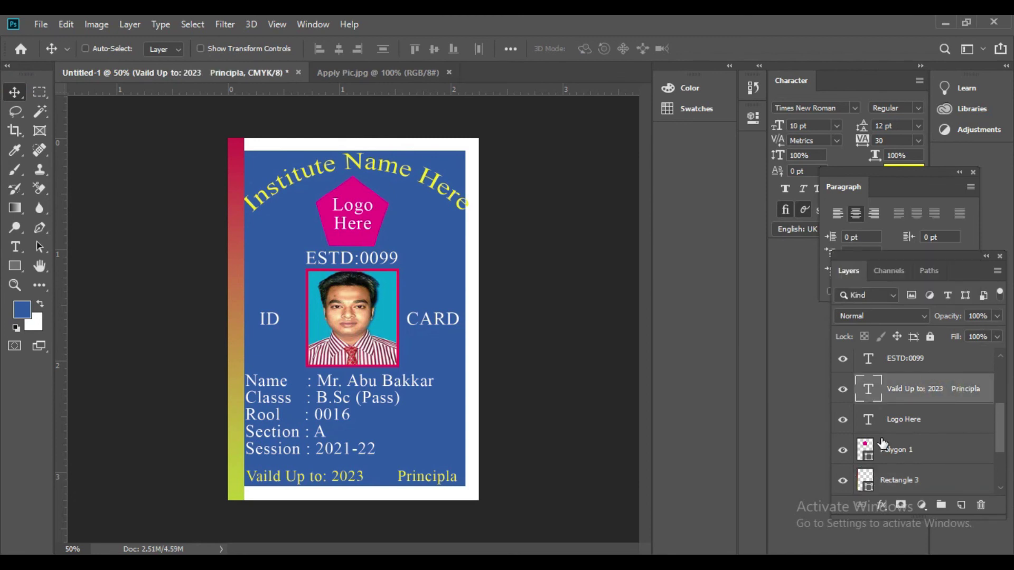
scroll(913, 432, up, 3)
scroll(913, 436, down, 5)
scroll(917, 455, down, 2)
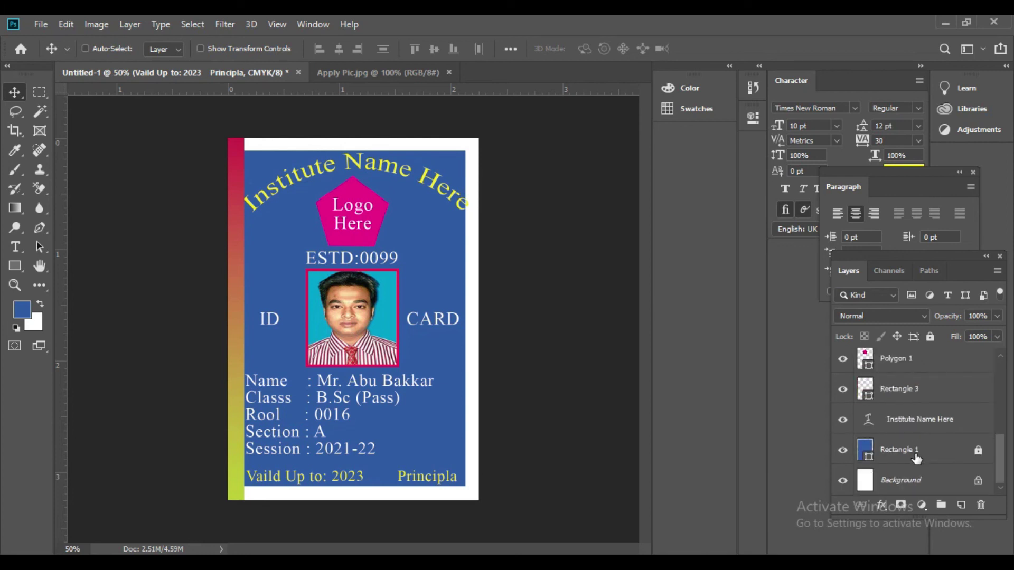
scroll(935, 444, up, 4)
scroll(936, 432, up, 2)
click(929, 388)
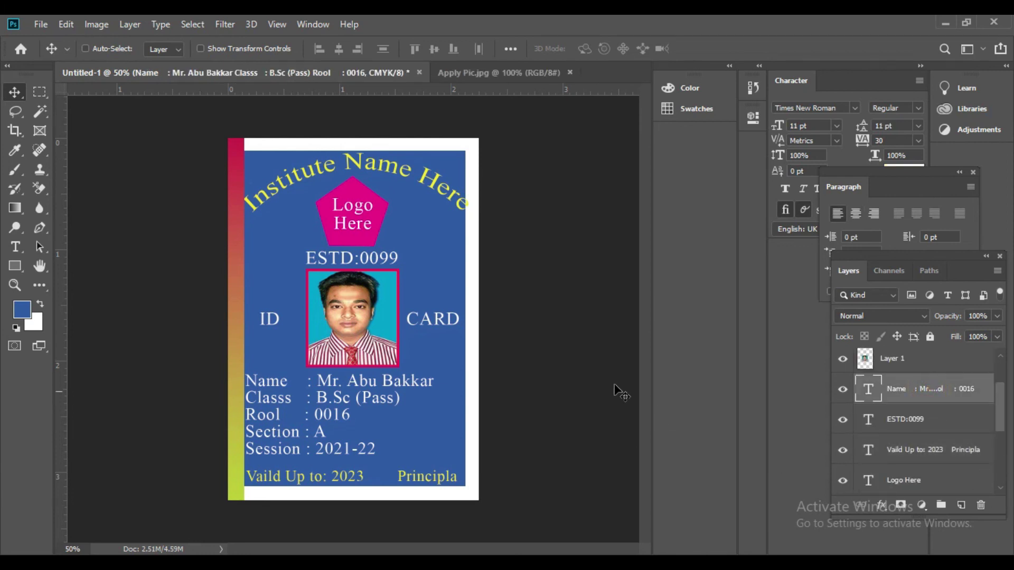
key(Right)
key(Right)
key(Right)
key(Right)
key(Right)
key(Right)
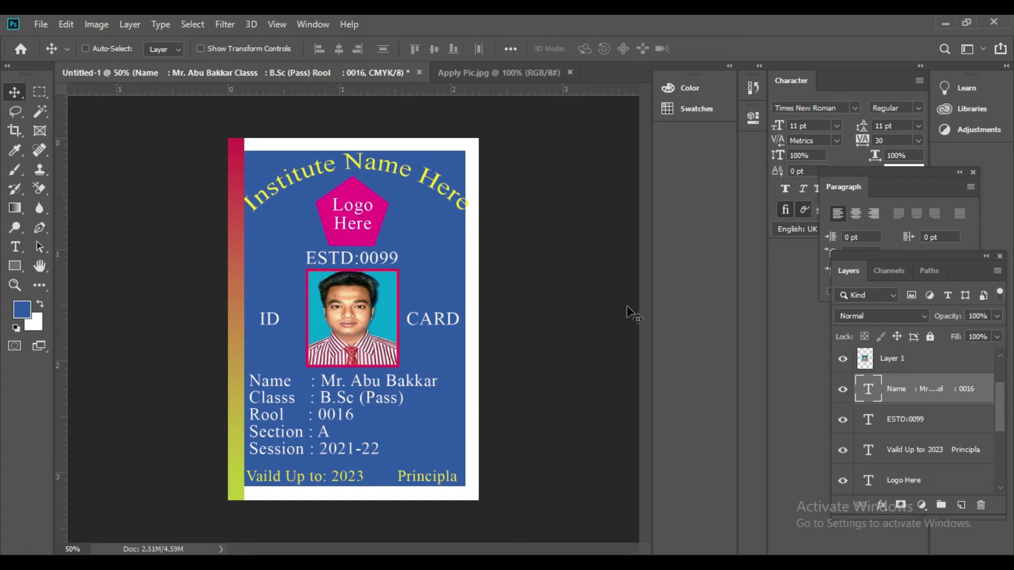
Hide the blue Rectangle 1 background and bring up the institute name's text colour.
scroll(934, 449, down, 5)
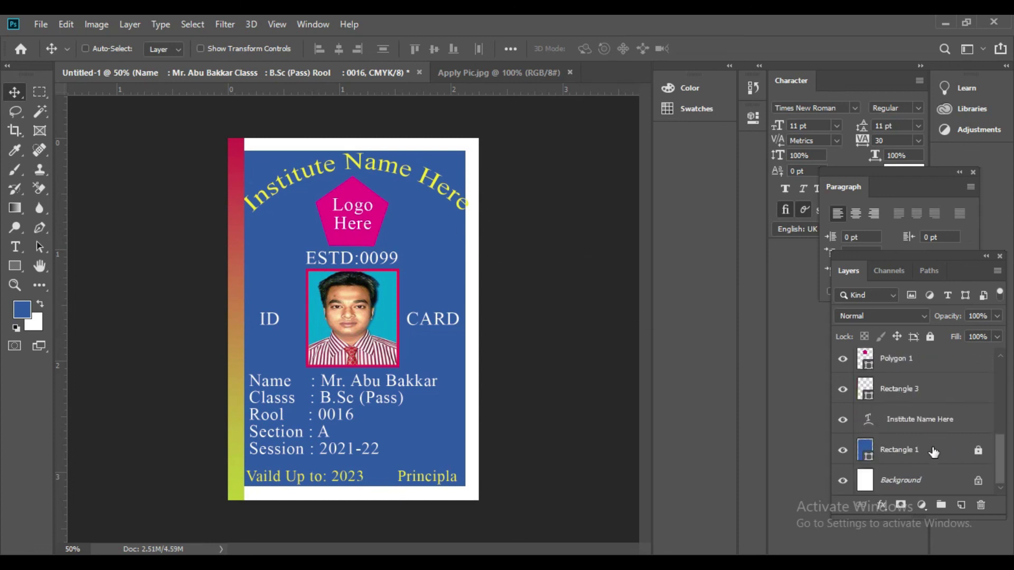
click(843, 450)
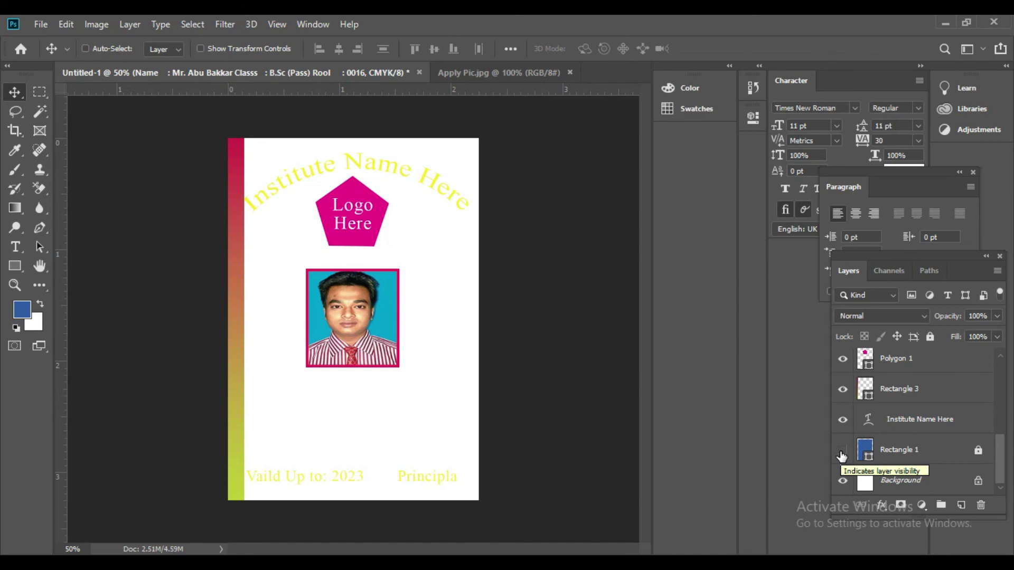
click(934, 419)
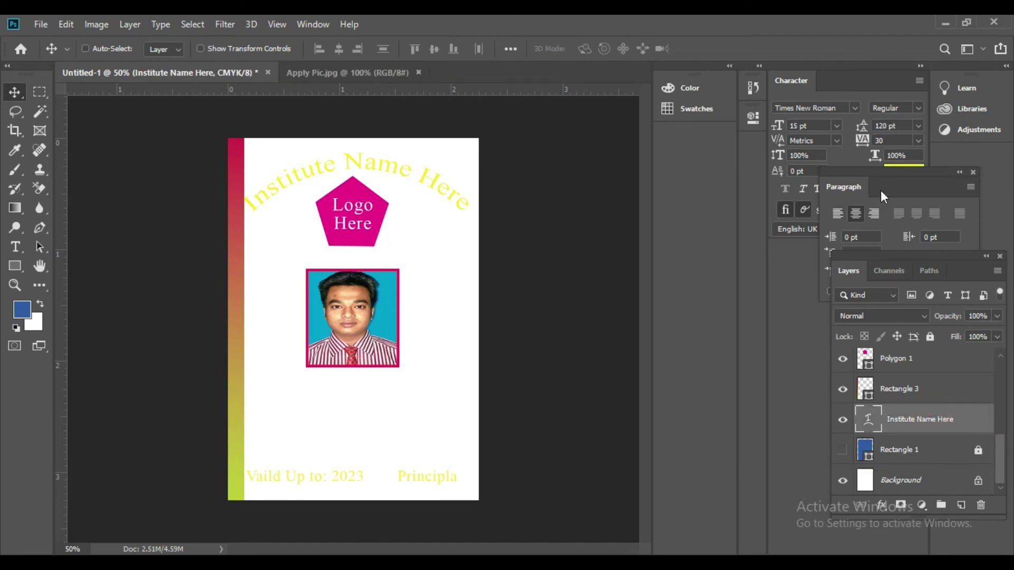
click(904, 166)
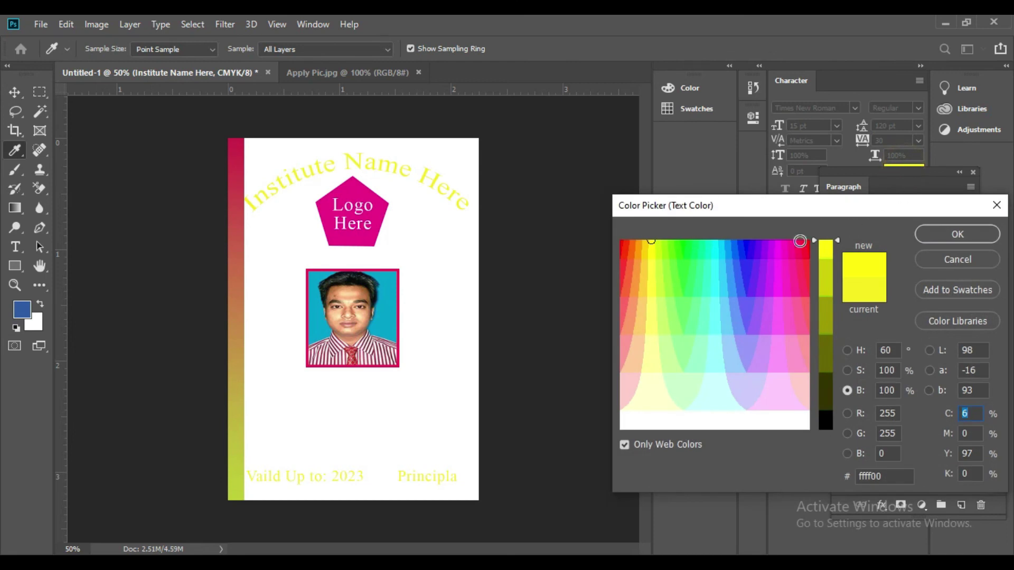
Set the arched institute name colour to pink (ff0066).
click(799, 241)
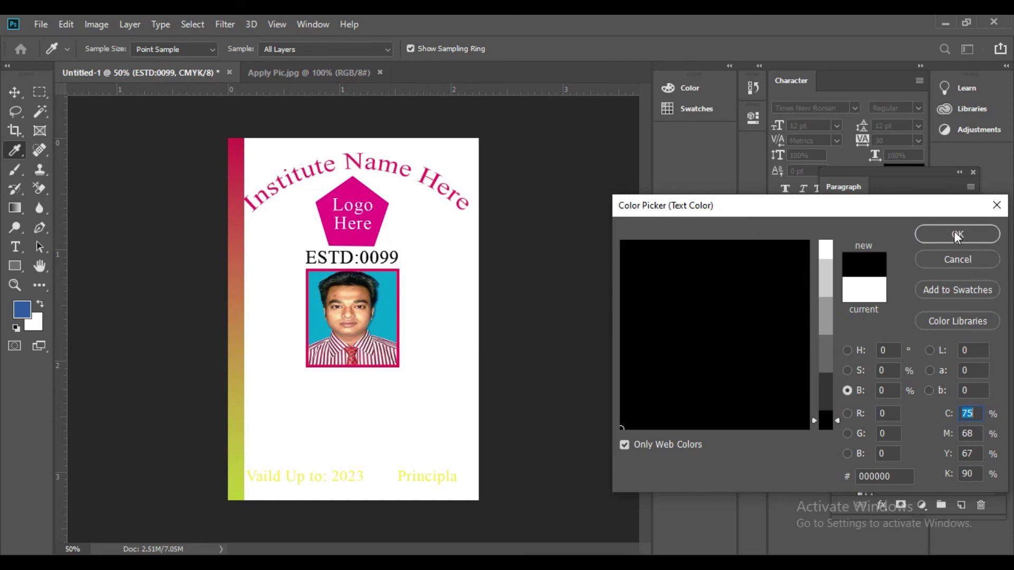
click(957, 235)
key(v)
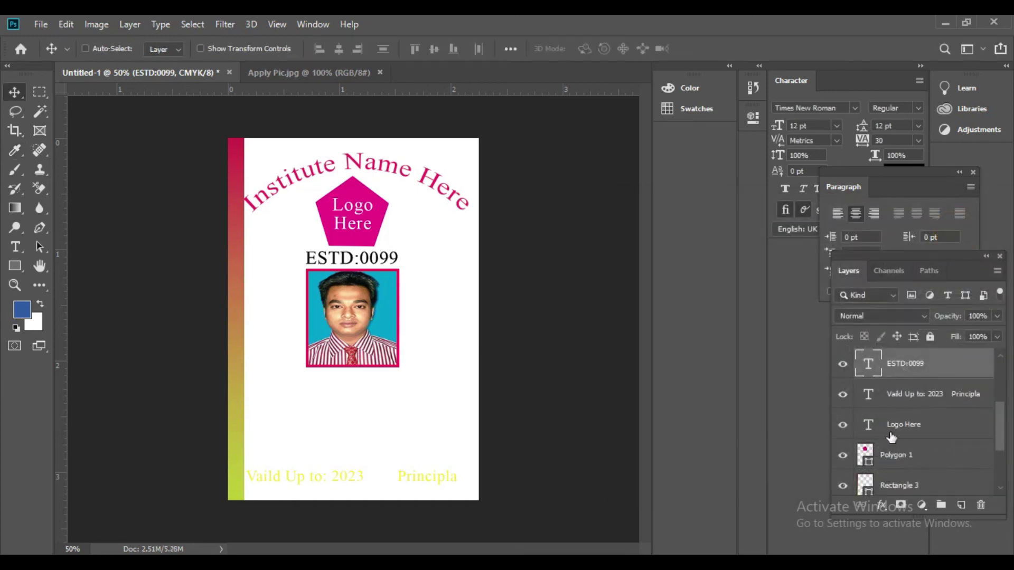
Recolour the student details text block blue.
scroll(928, 456, down, 1)
click(941, 460)
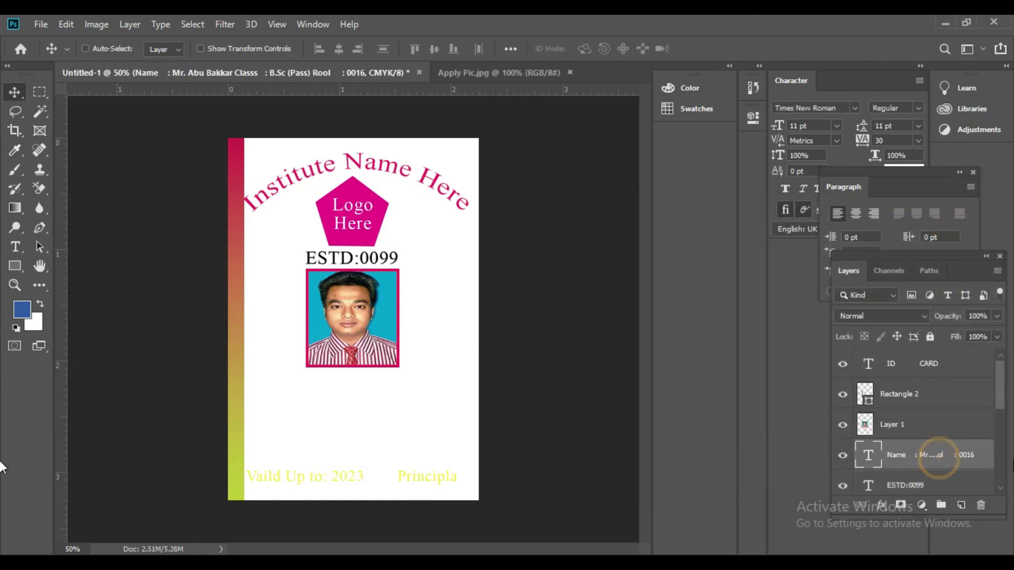
click(912, 165)
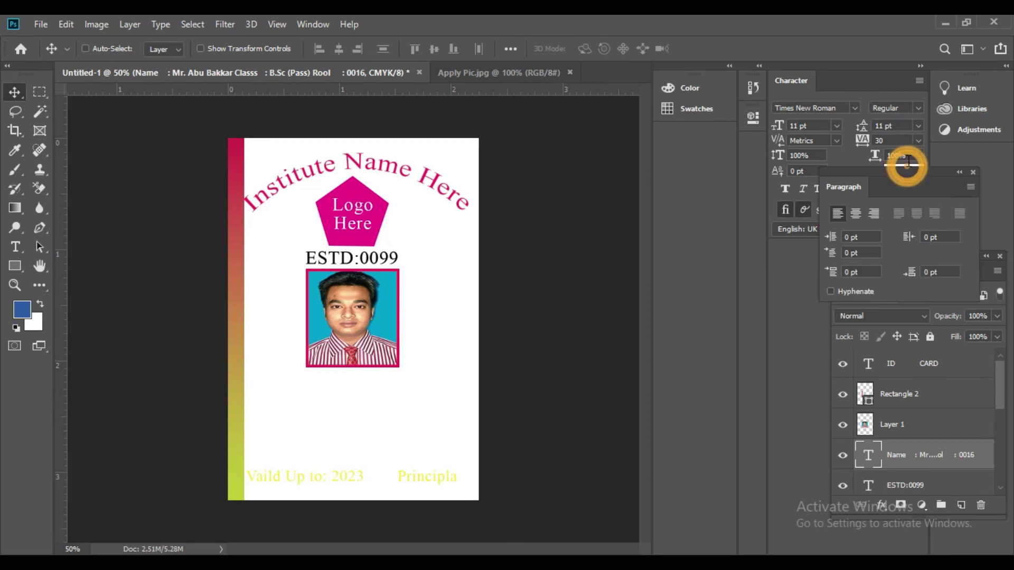
drag(649, 242, 745, 245)
click(943, 237)
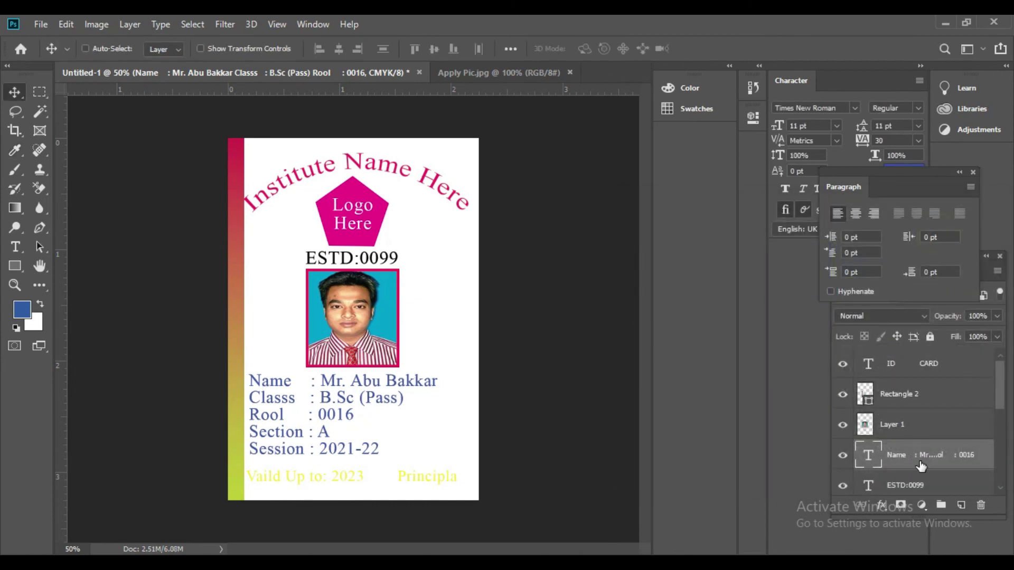
scroll(921, 465, down, 2)
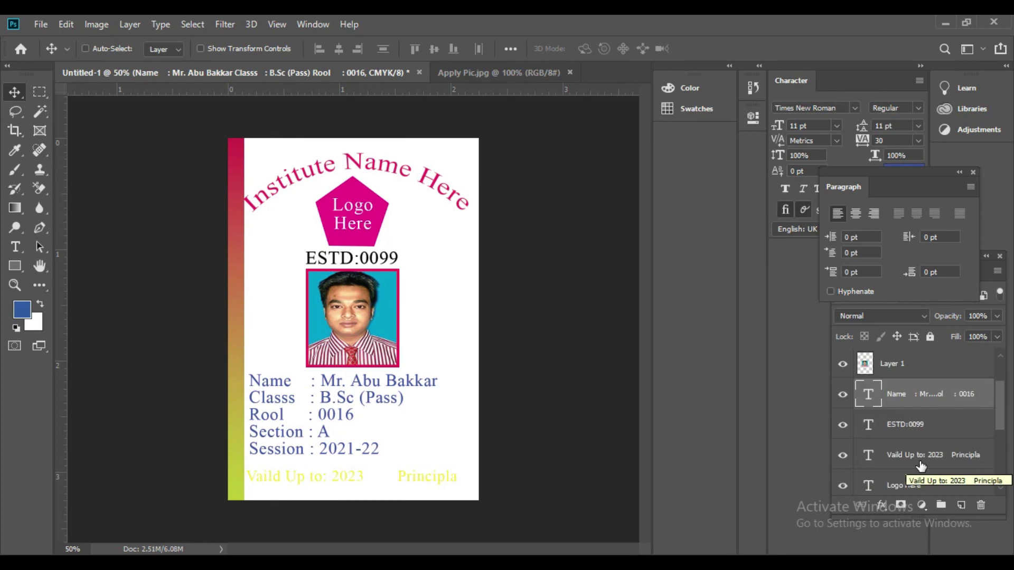
Recolour the 'Vaild Up to: 2023 Principla' footer text from yellow to pink-red.
click(925, 455)
click(956, 173)
click(908, 171)
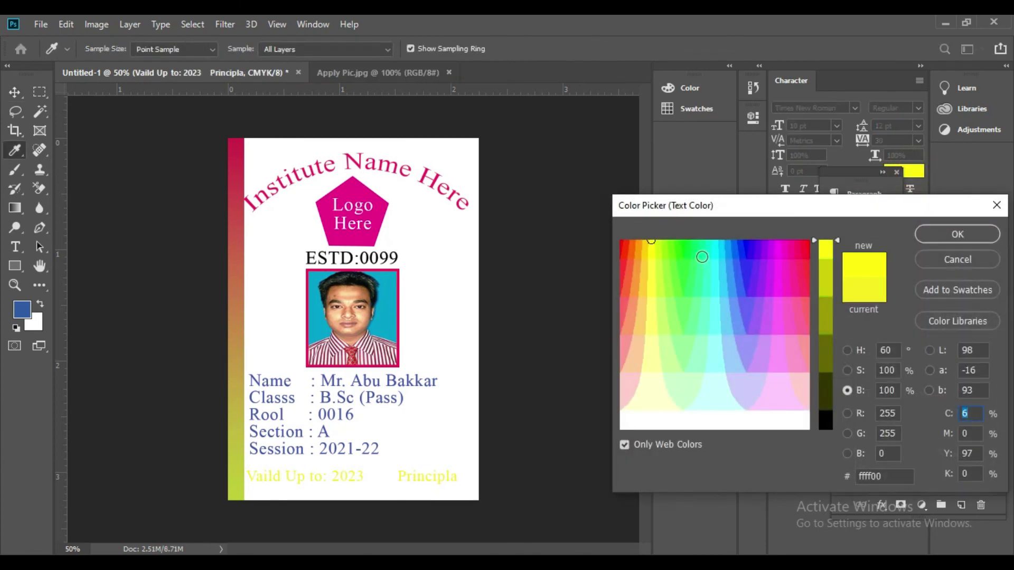
click(688, 245)
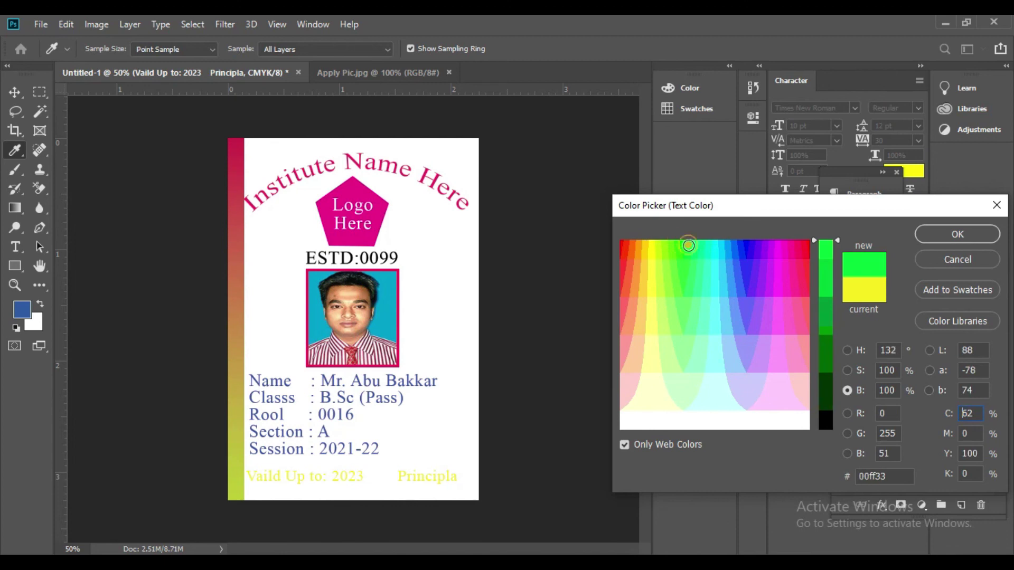
click(802, 245)
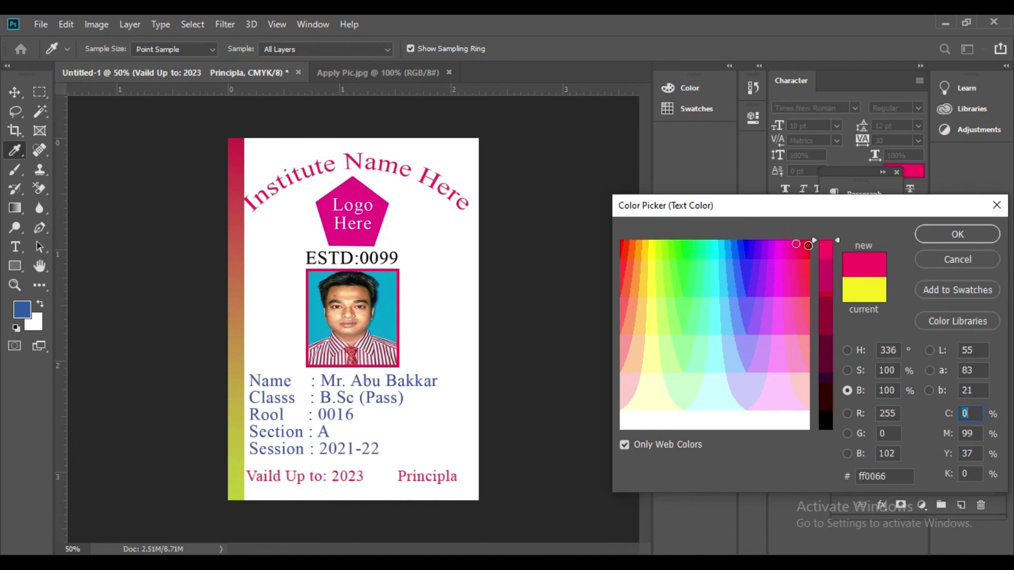
click(956, 234)
click(12, 95)
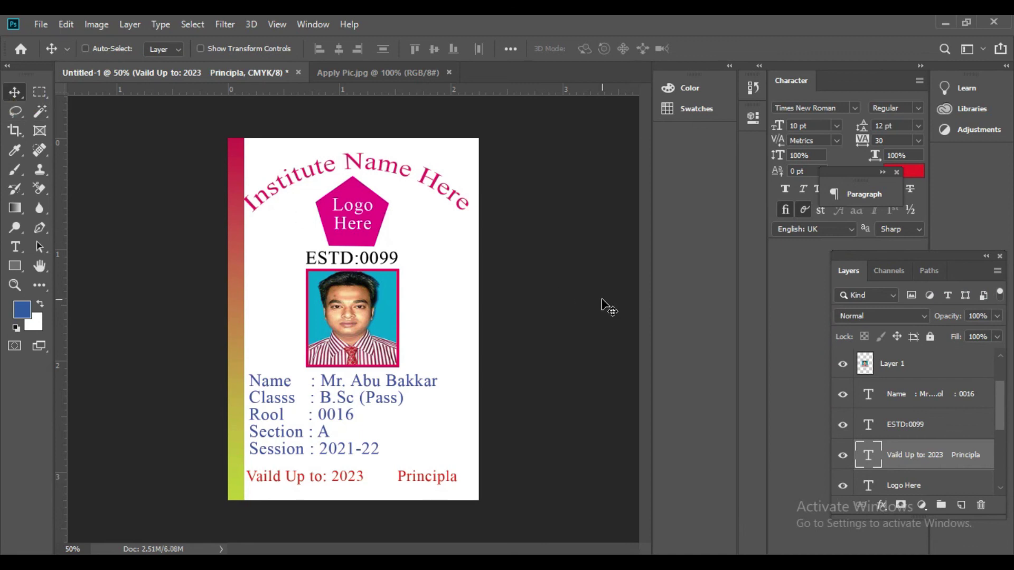
click(623, 408)
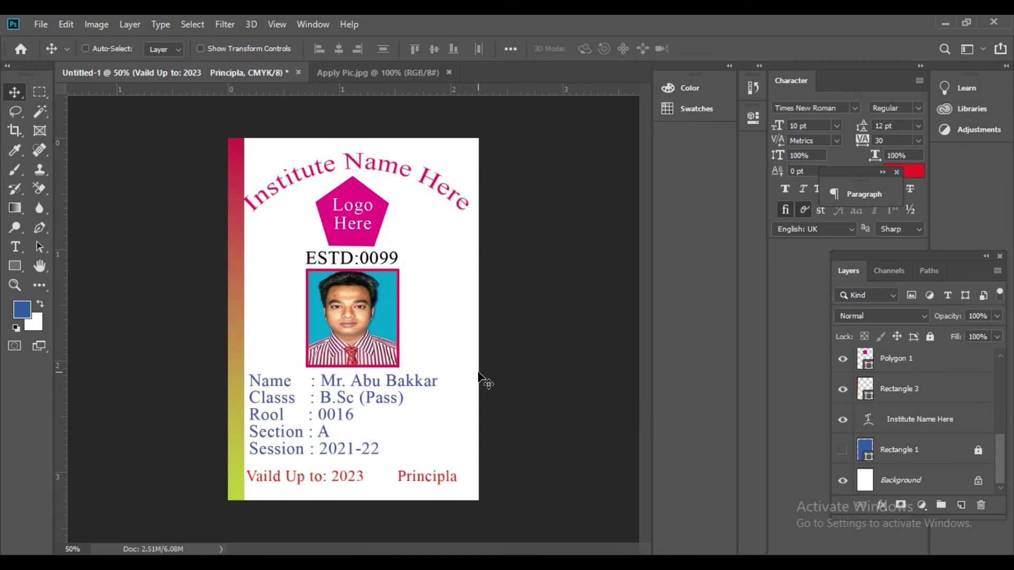
Make the ID CARD label beside the photo blue to match the student details.
key(ctrl+semicolon)
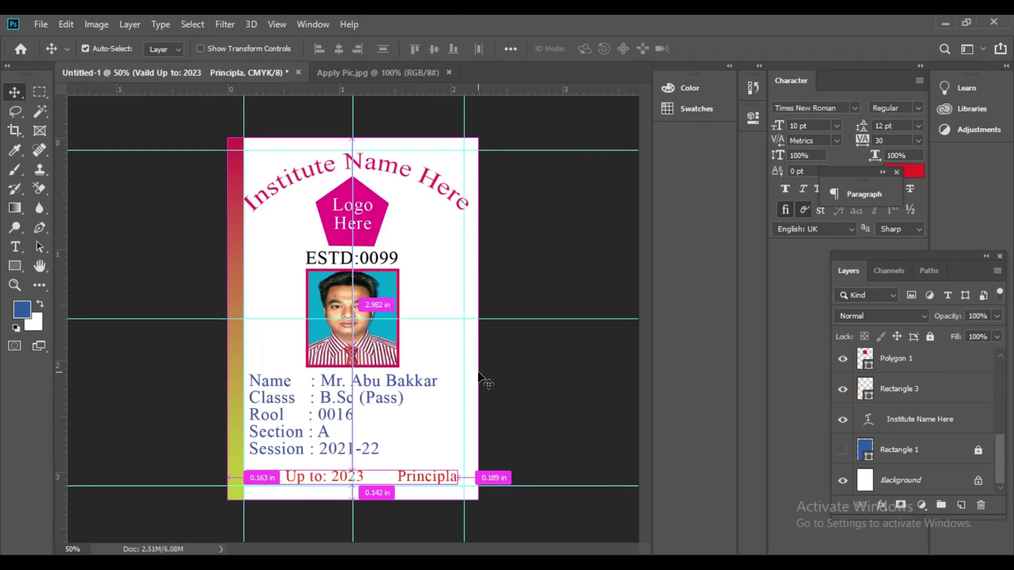
key(ctrl+semicolon)
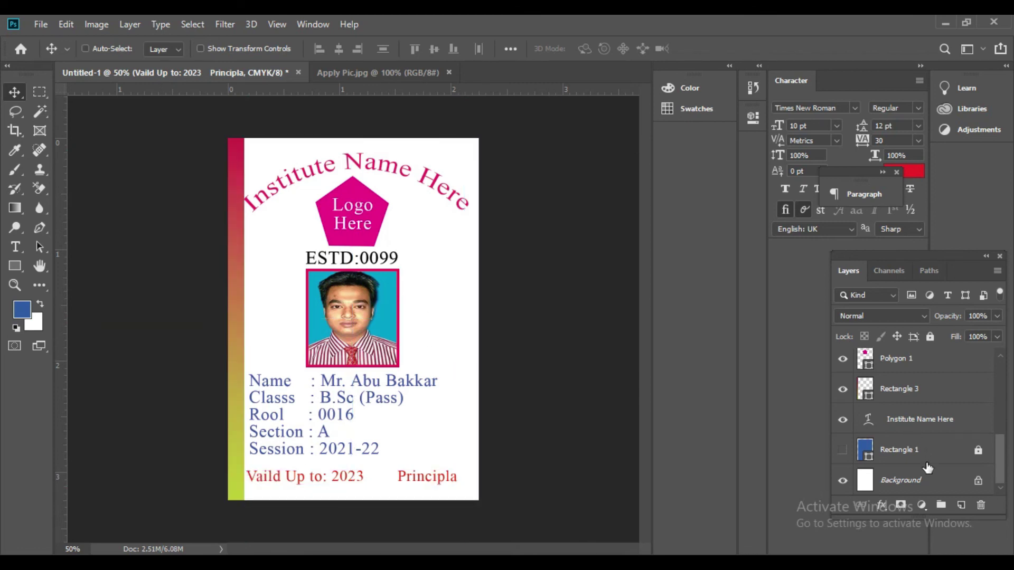
scroll(928, 468, up, 2)
scroll(928, 468, up, 2)
scroll(928, 468, up, 2)
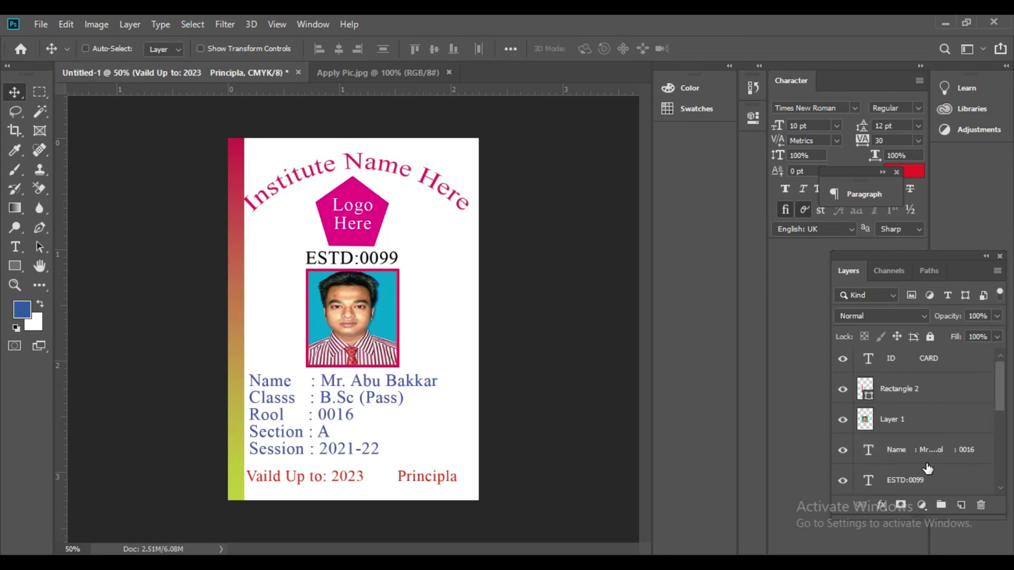
click(917, 362)
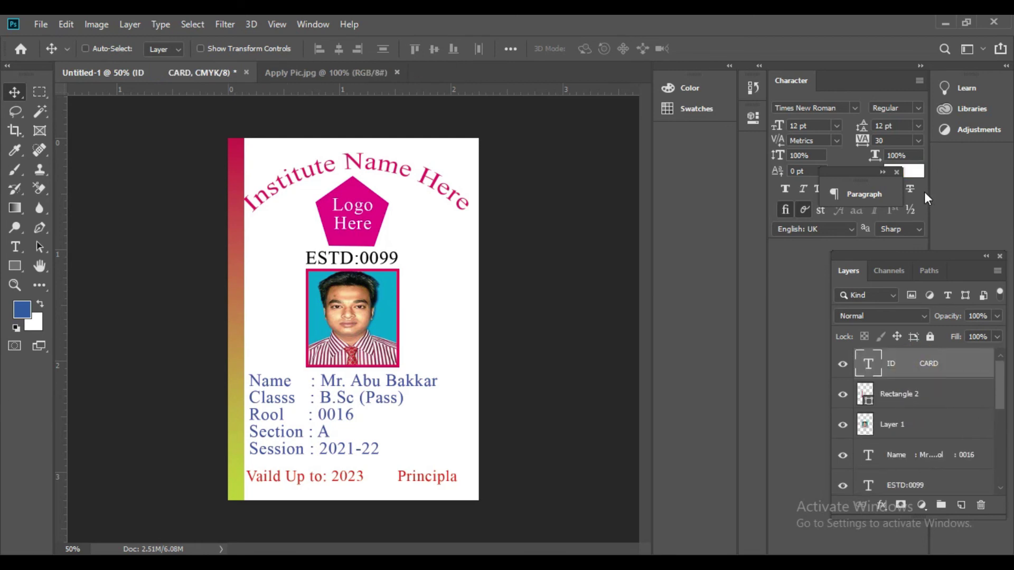
click(904, 171)
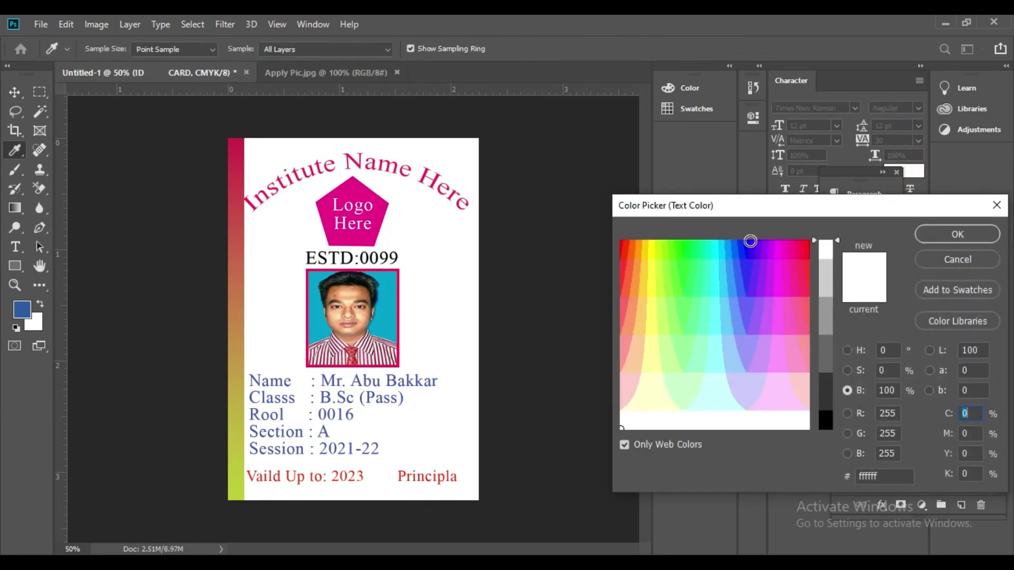
click(748, 241)
click(924, 235)
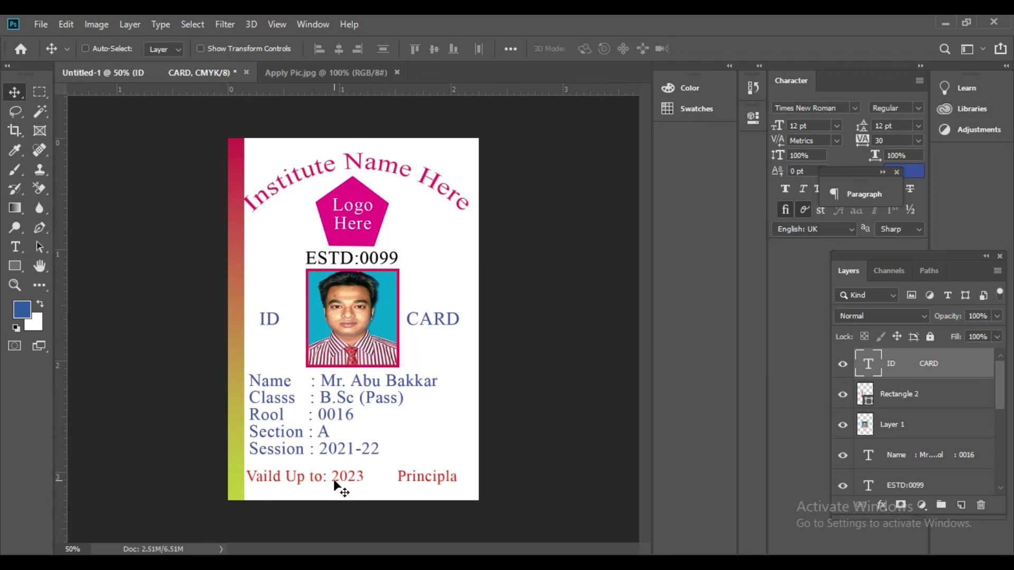
Draw a maroon-filled rectangle bar across the bottom of the card.
click(19, 269)
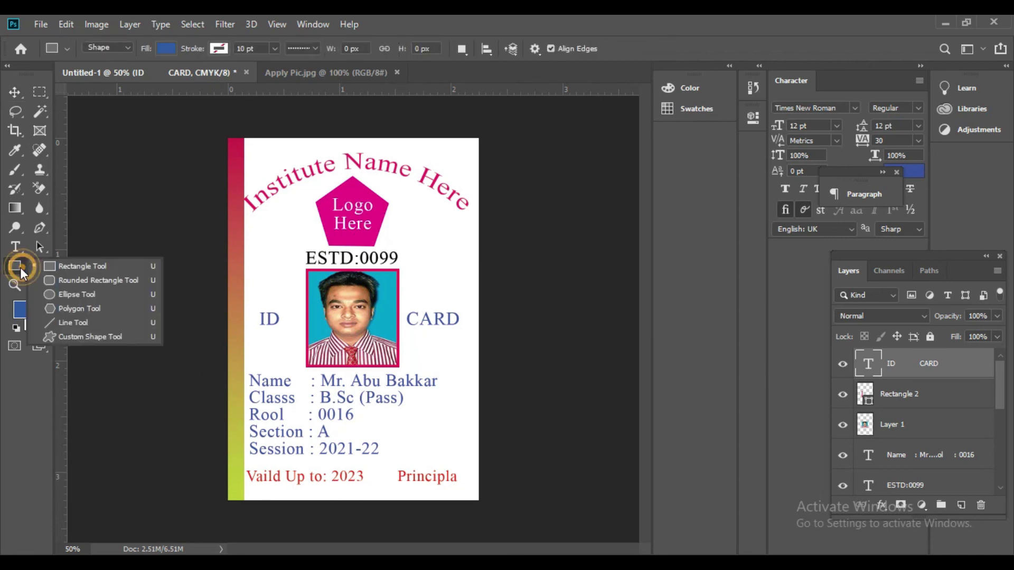
click(66, 280)
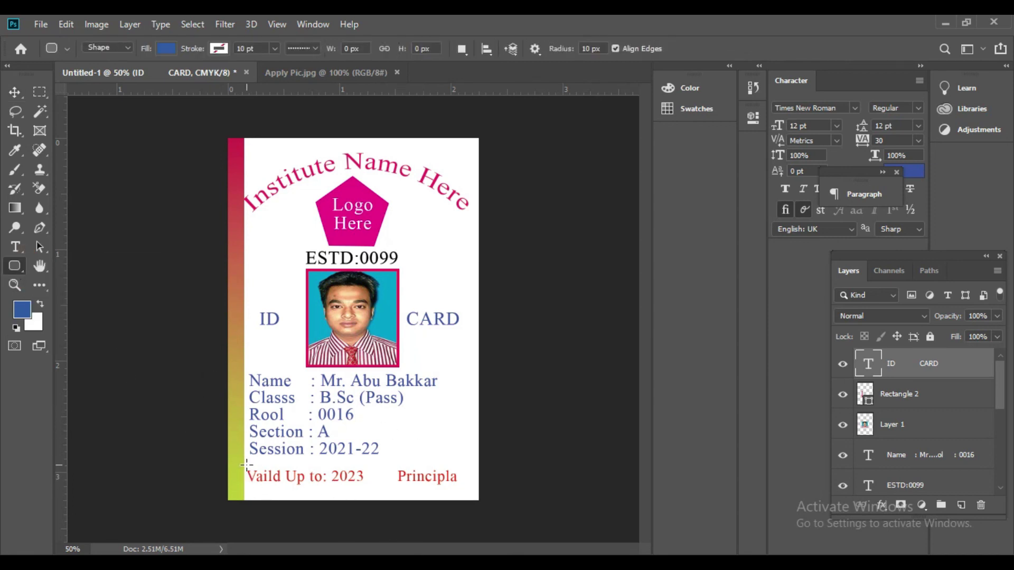
click(15, 266)
click(66, 267)
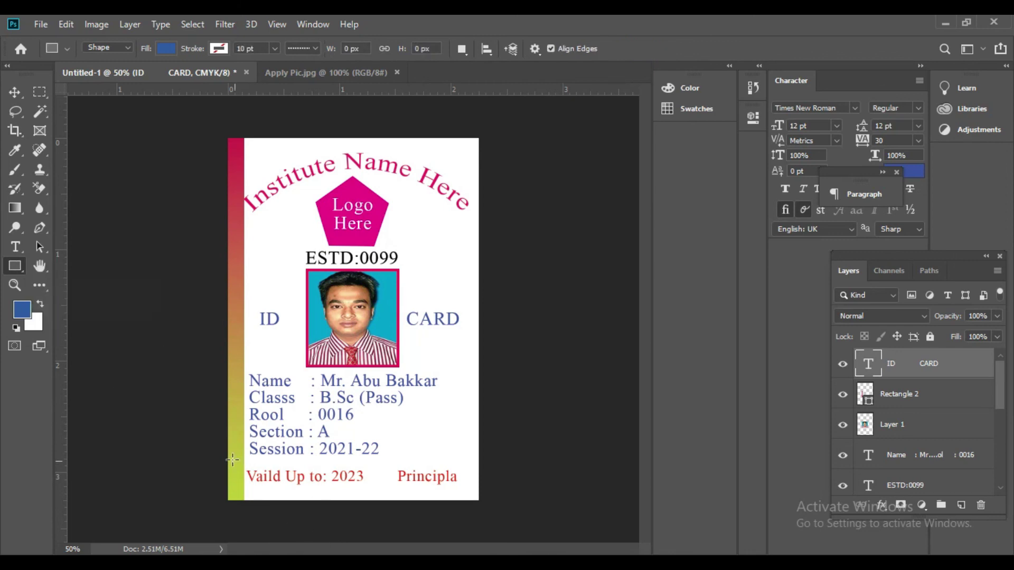
drag(240, 469, 476, 493)
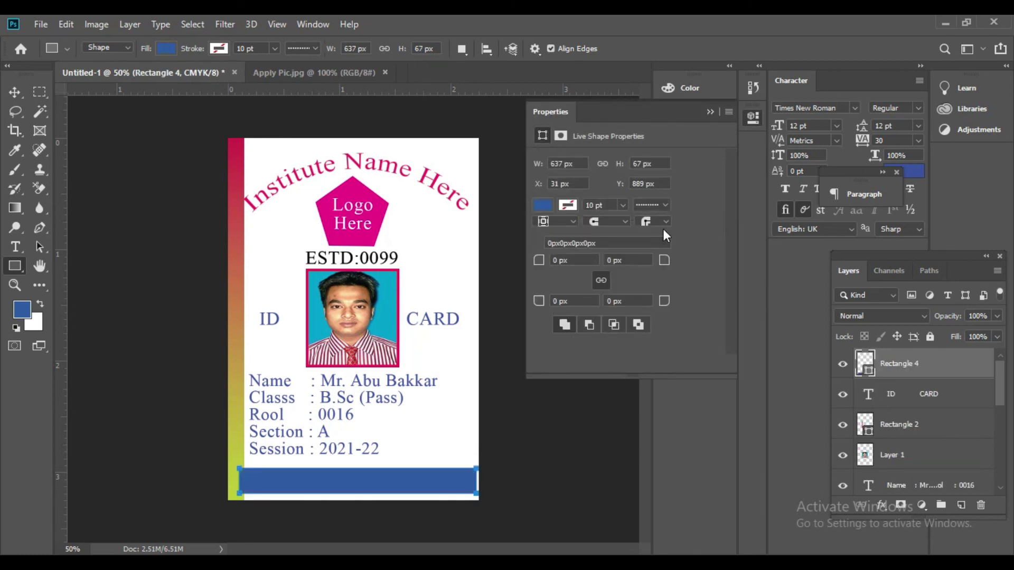
click(542, 205)
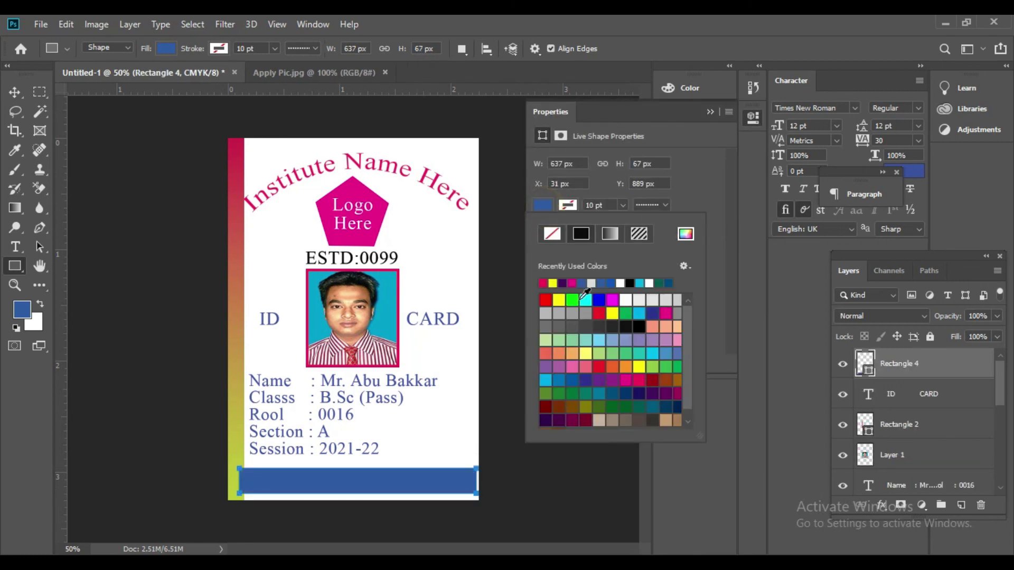
click(600, 284)
click(710, 111)
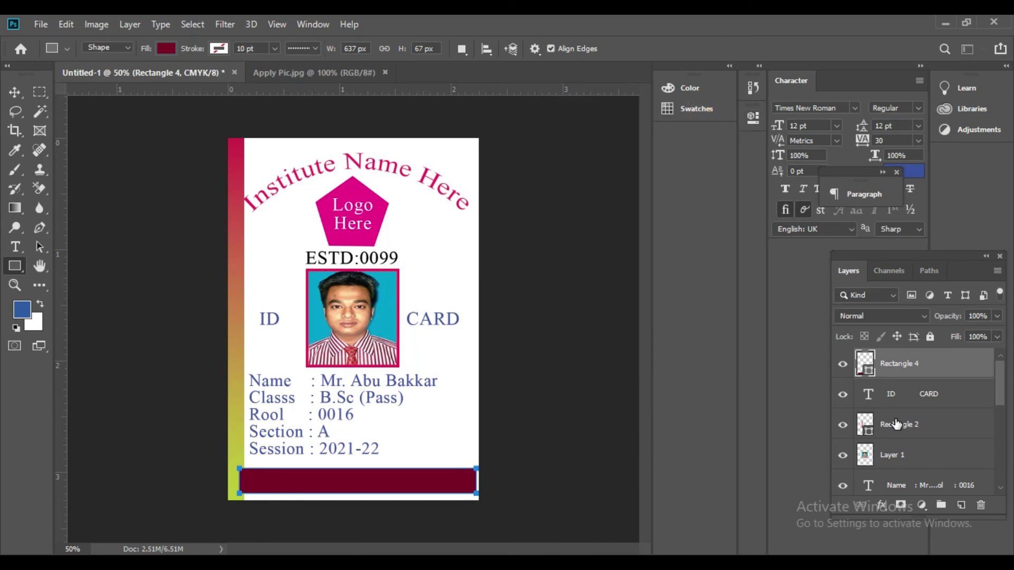
Move the Rectangle 4 layer below the Vaild Up to text layer.
scroll(896, 424, down, 3)
scroll(907, 433, up, 2)
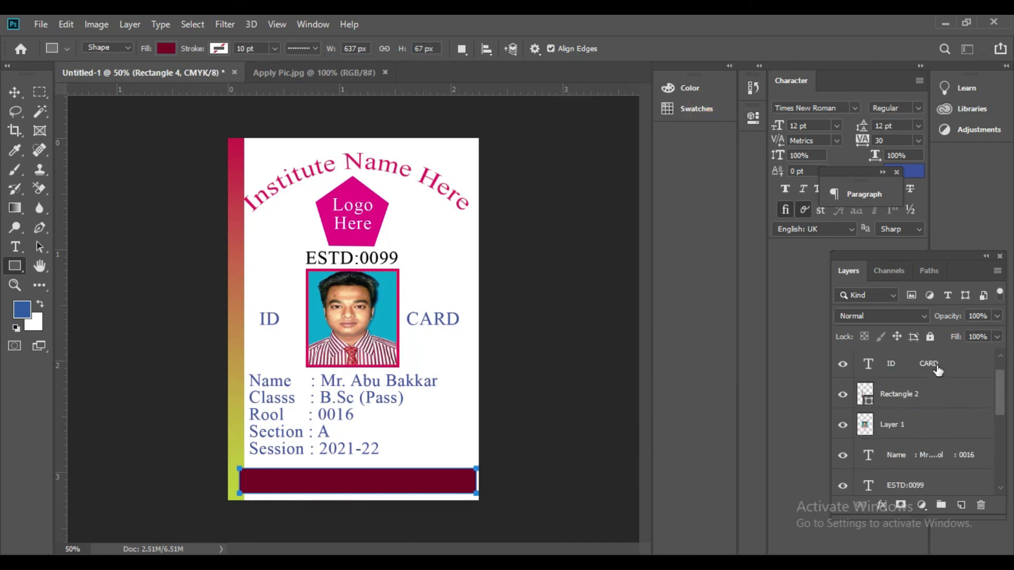
scroll(937, 370, up, 1)
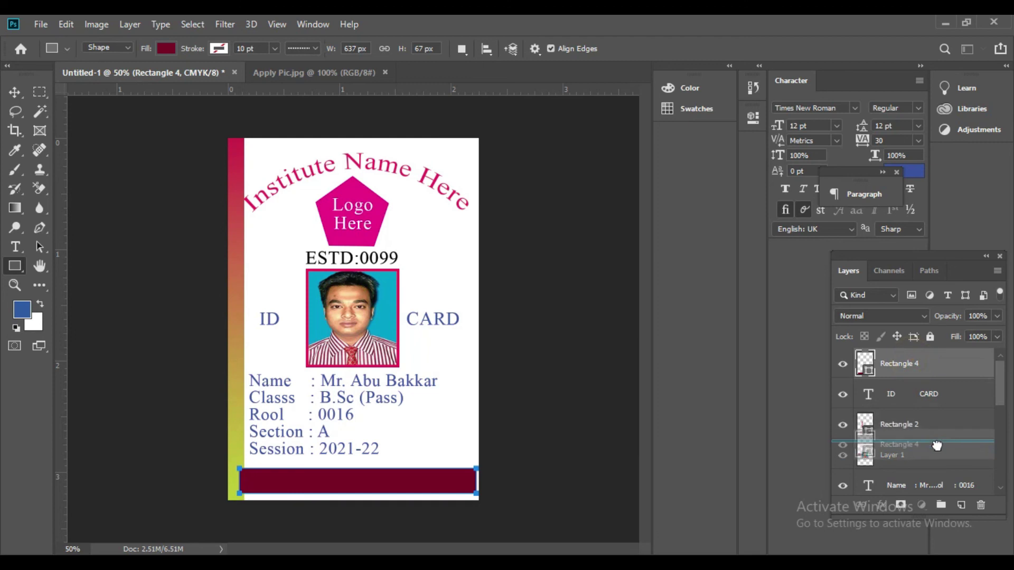
drag(912, 363, 929, 471)
scroll(944, 423, down, 3)
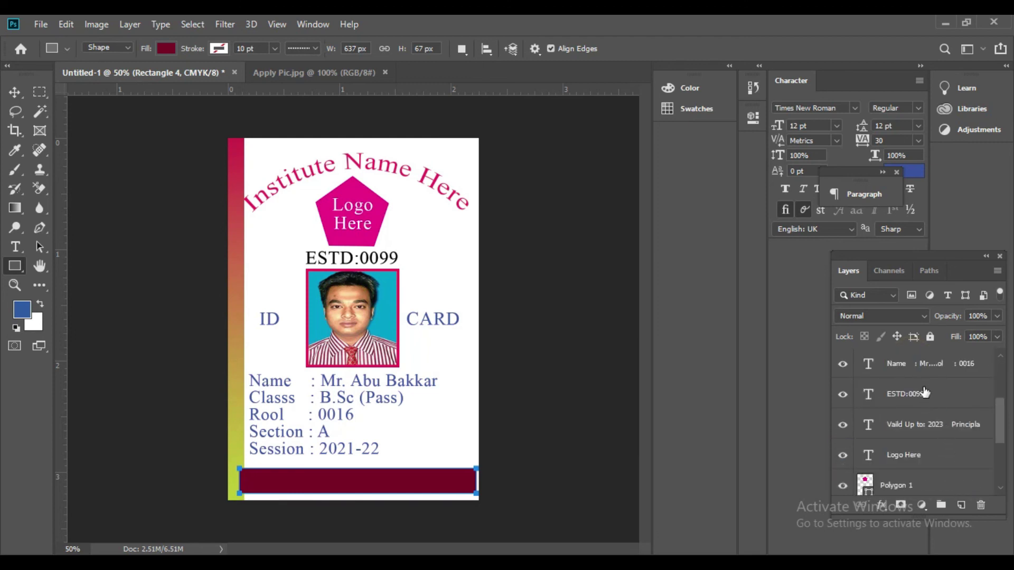
scroll(924, 392, up, 2)
mouse_move(926, 393)
mouse_down()
mouse_move(935, 483)
mouse_move(917, 410)
mouse_move(929, 433)
mouse_up()
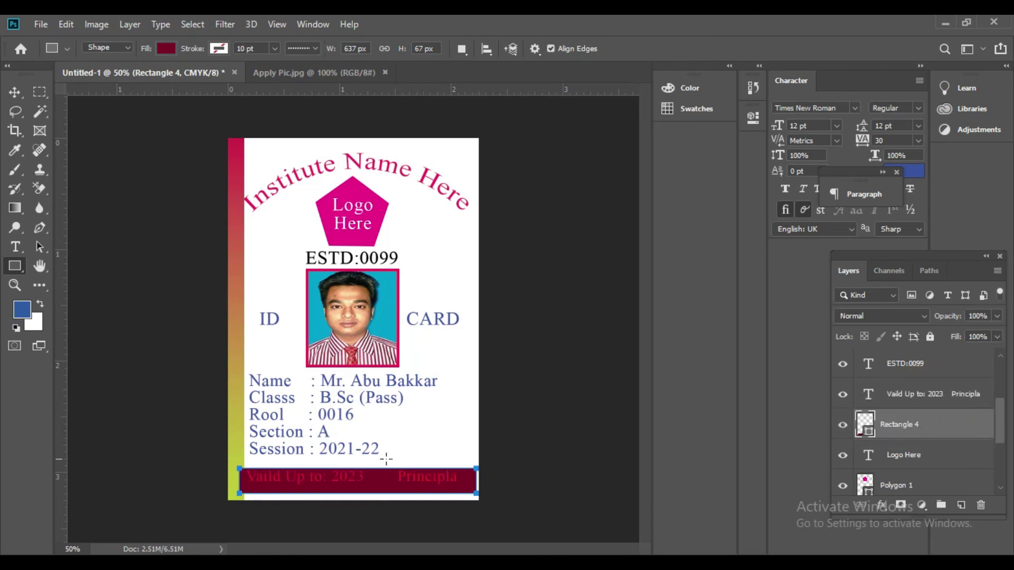
key(v)
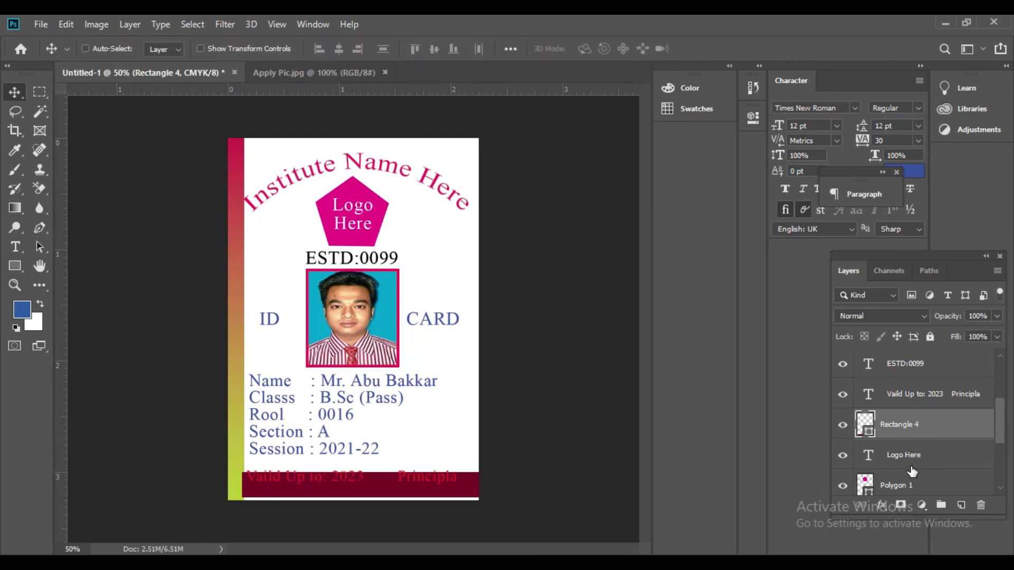
Turn the Vaild Up to: 2023 footer text white and nudge it down and right onto the maroon bar.
click(933, 394)
click(915, 171)
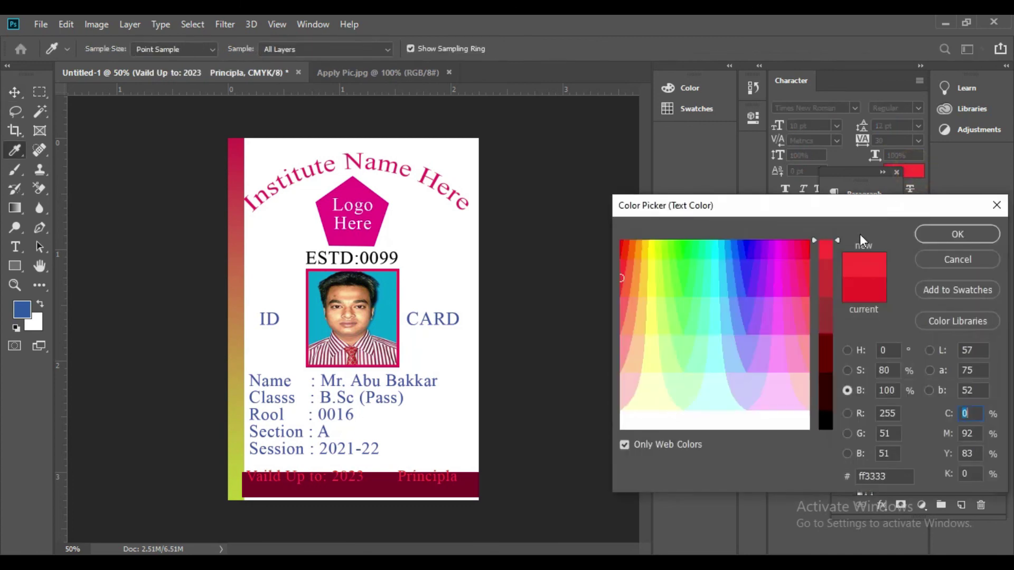
click(804, 425)
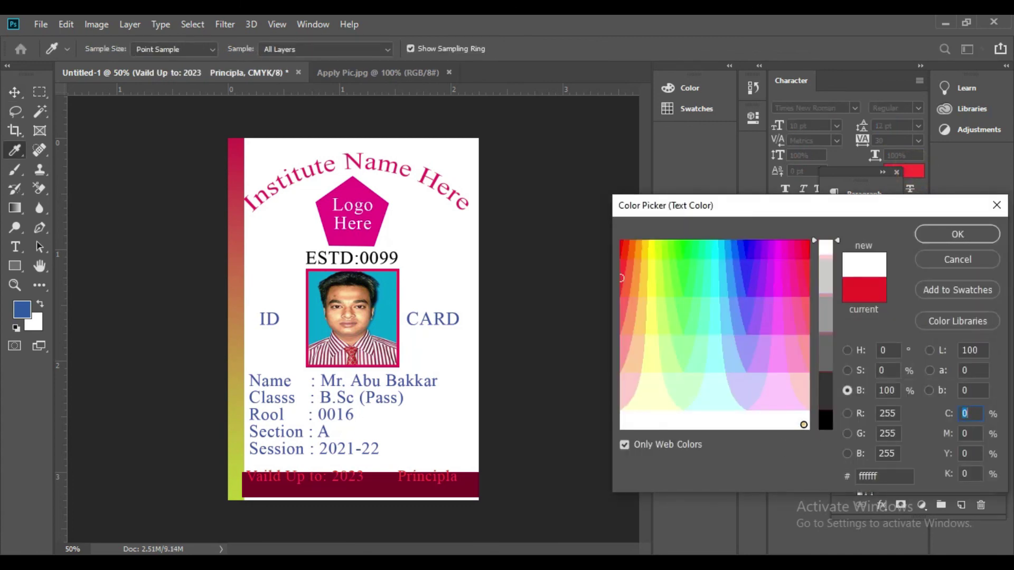
key(Return)
key(shift+Down)
key(shift+Down)
key(shift+Right)
key(shift+Right)
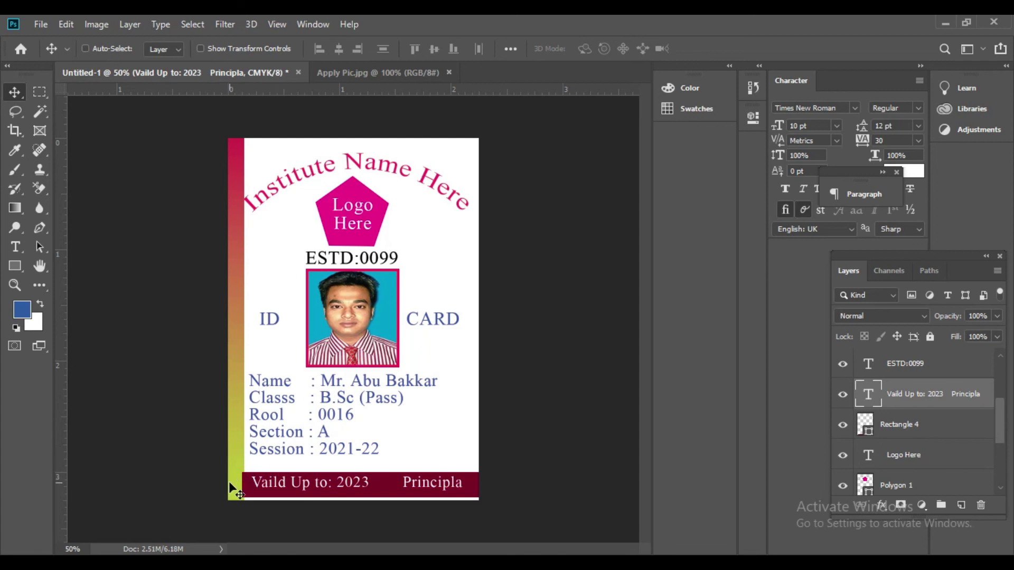
scroll(977, 437, up, 2)
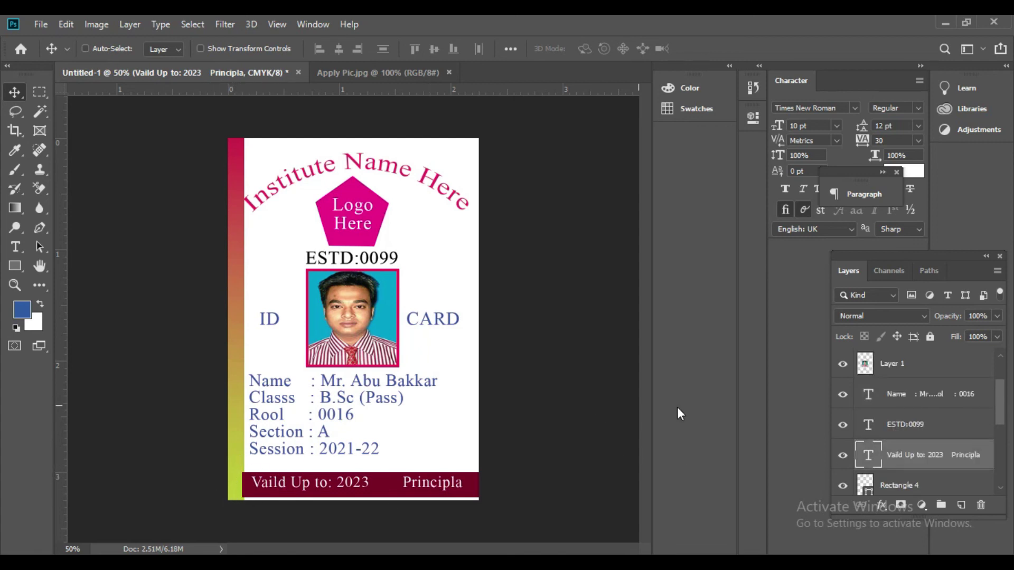
scroll(962, 425, down, 3)
scroll(963, 425, down, 3)
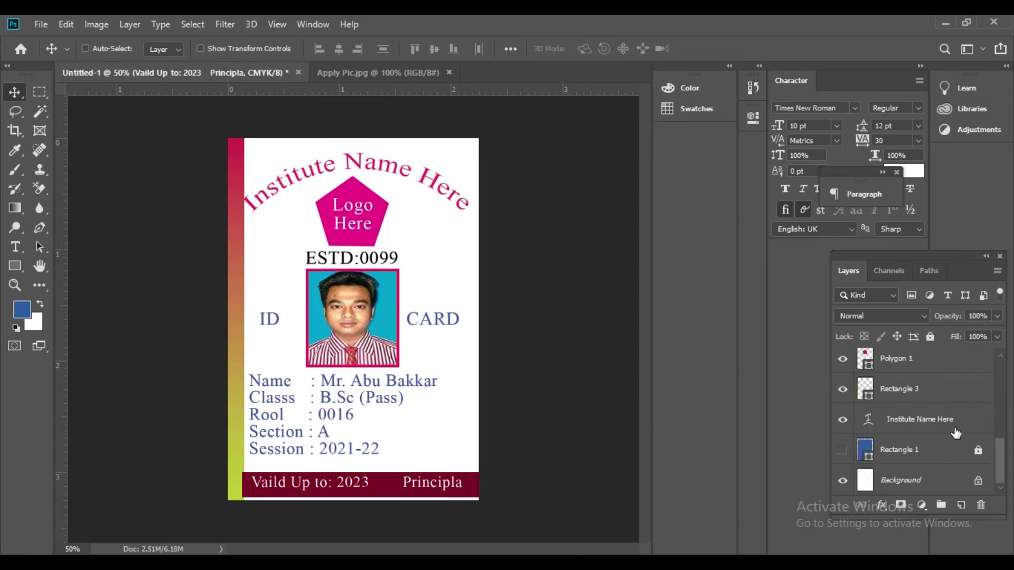
Move Rectangle 4 beneath Rectangle 3 in the layer stack and nudge the footer text lower.
scroll(956, 433, up, 3)
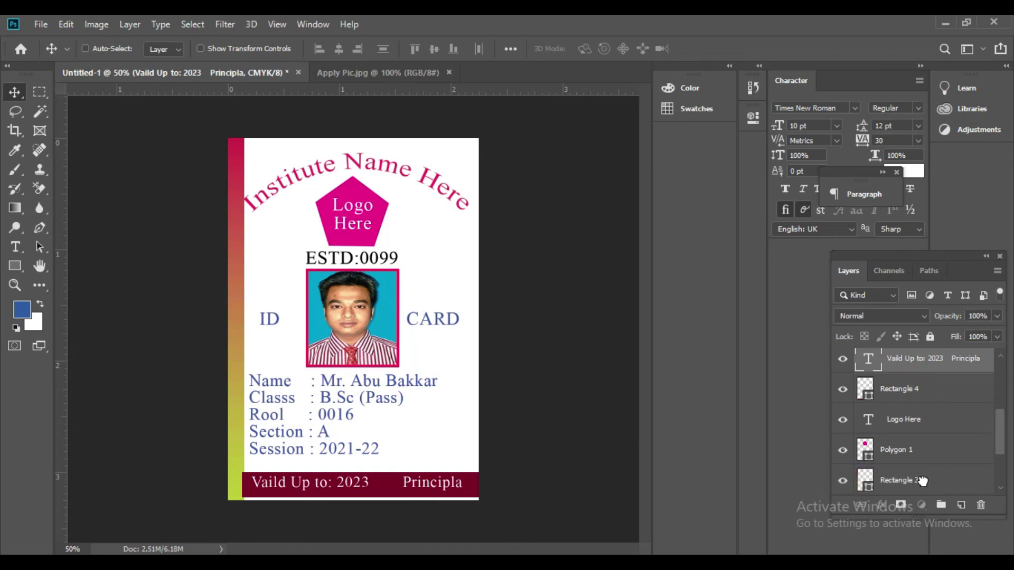
drag(913, 391, 922, 487)
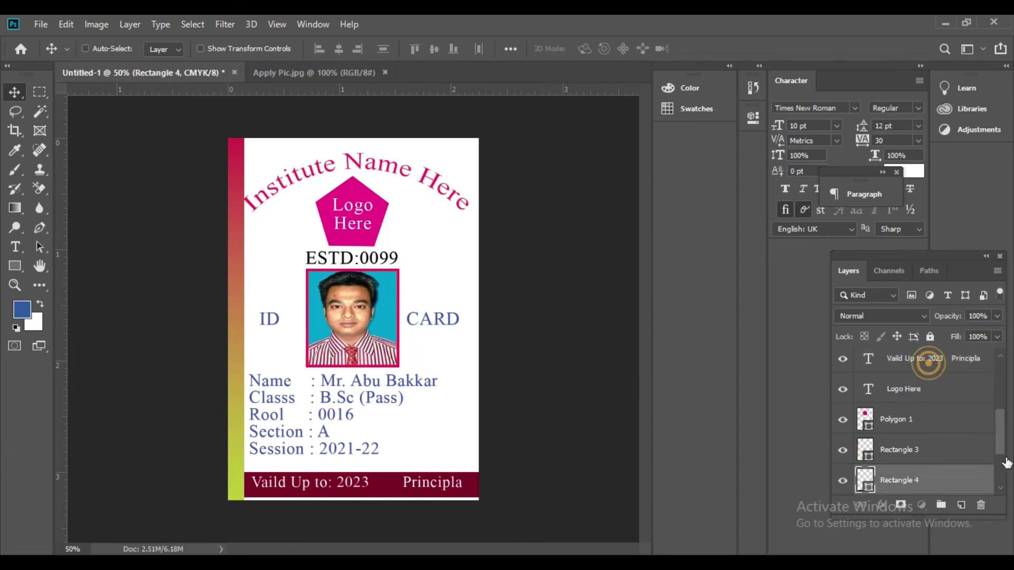
click(929, 364)
key(Down)
key(Down)
key(Down)
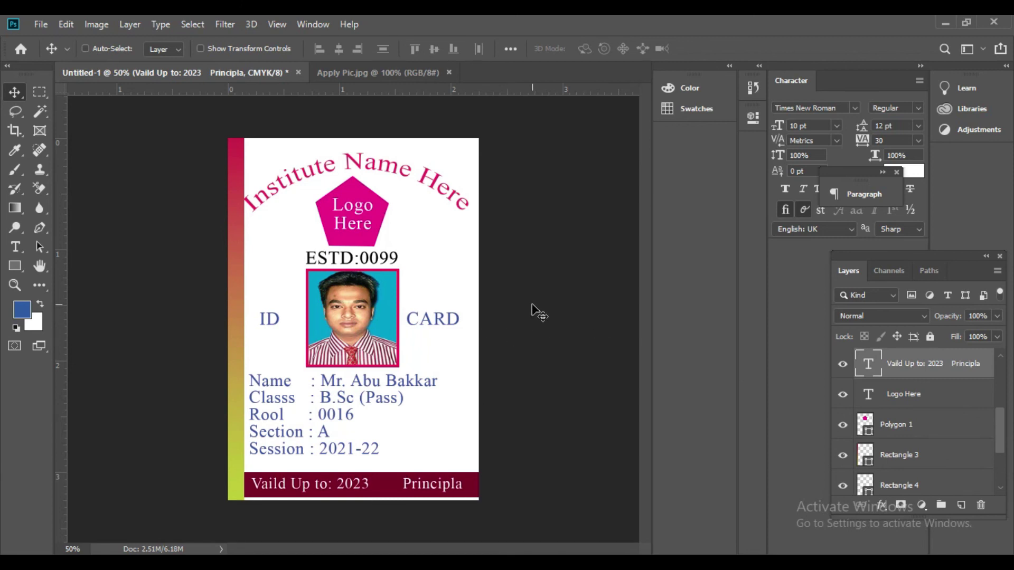
click(14, 88)
Zoom out to view the whole finished ID card, including the maroon footer's white validity text.
key(ctrl+minus)
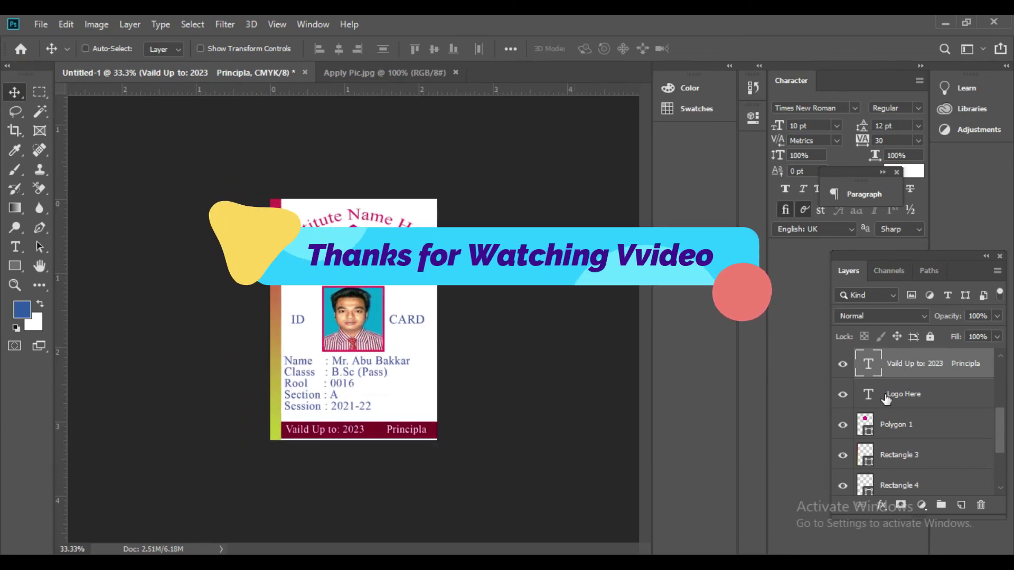